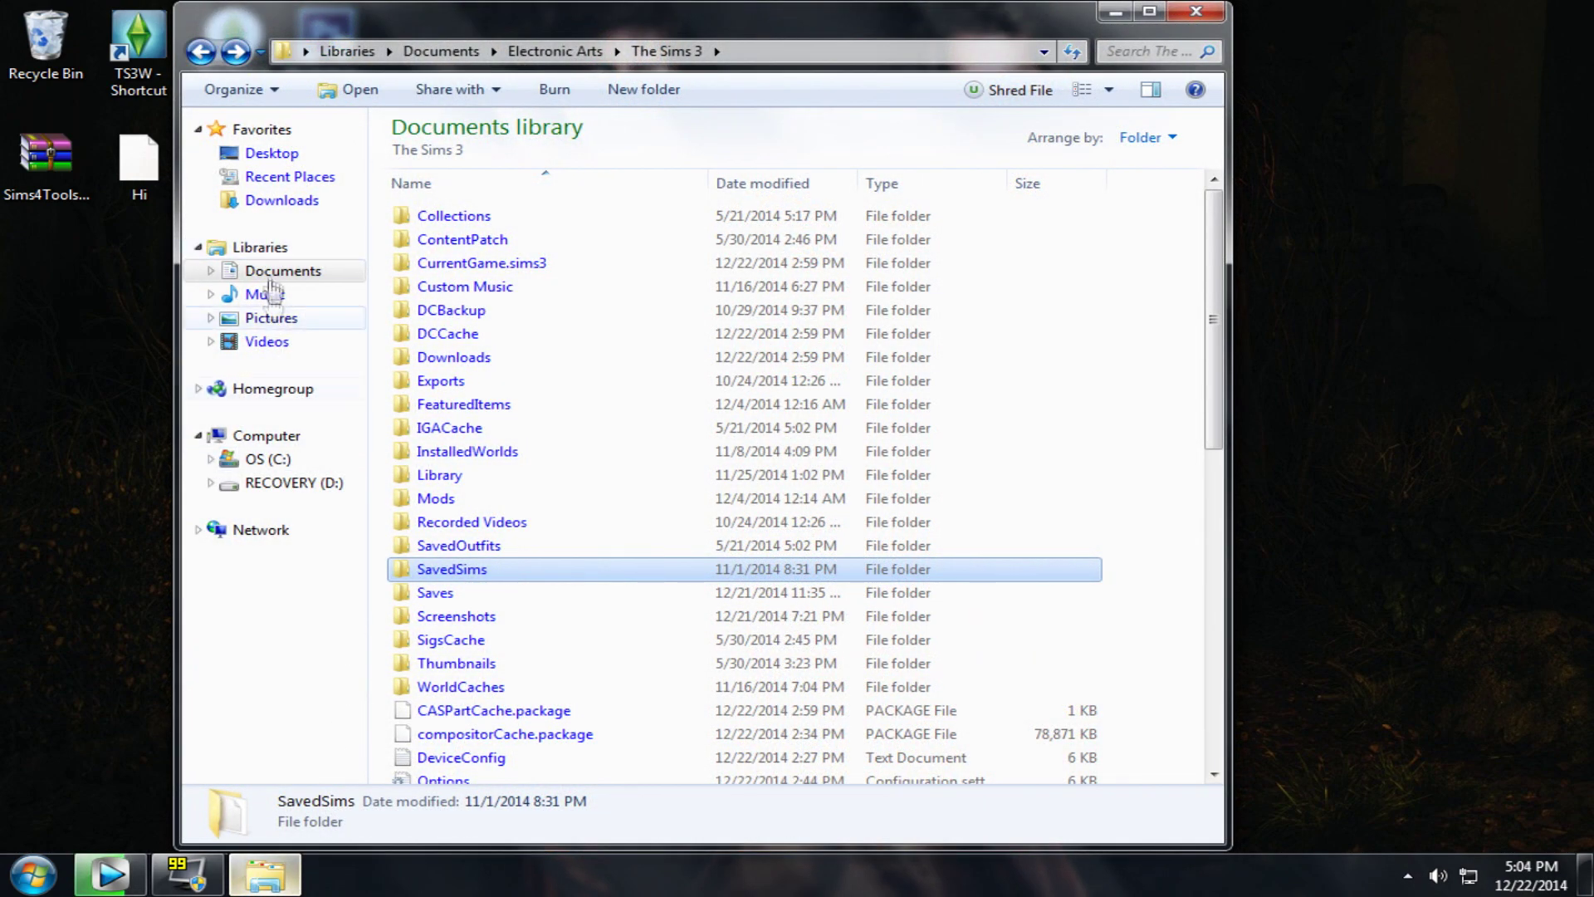
- Open The Sims 3 folder inside the Electronic Arts folder of the Documents library
click(269, 272)
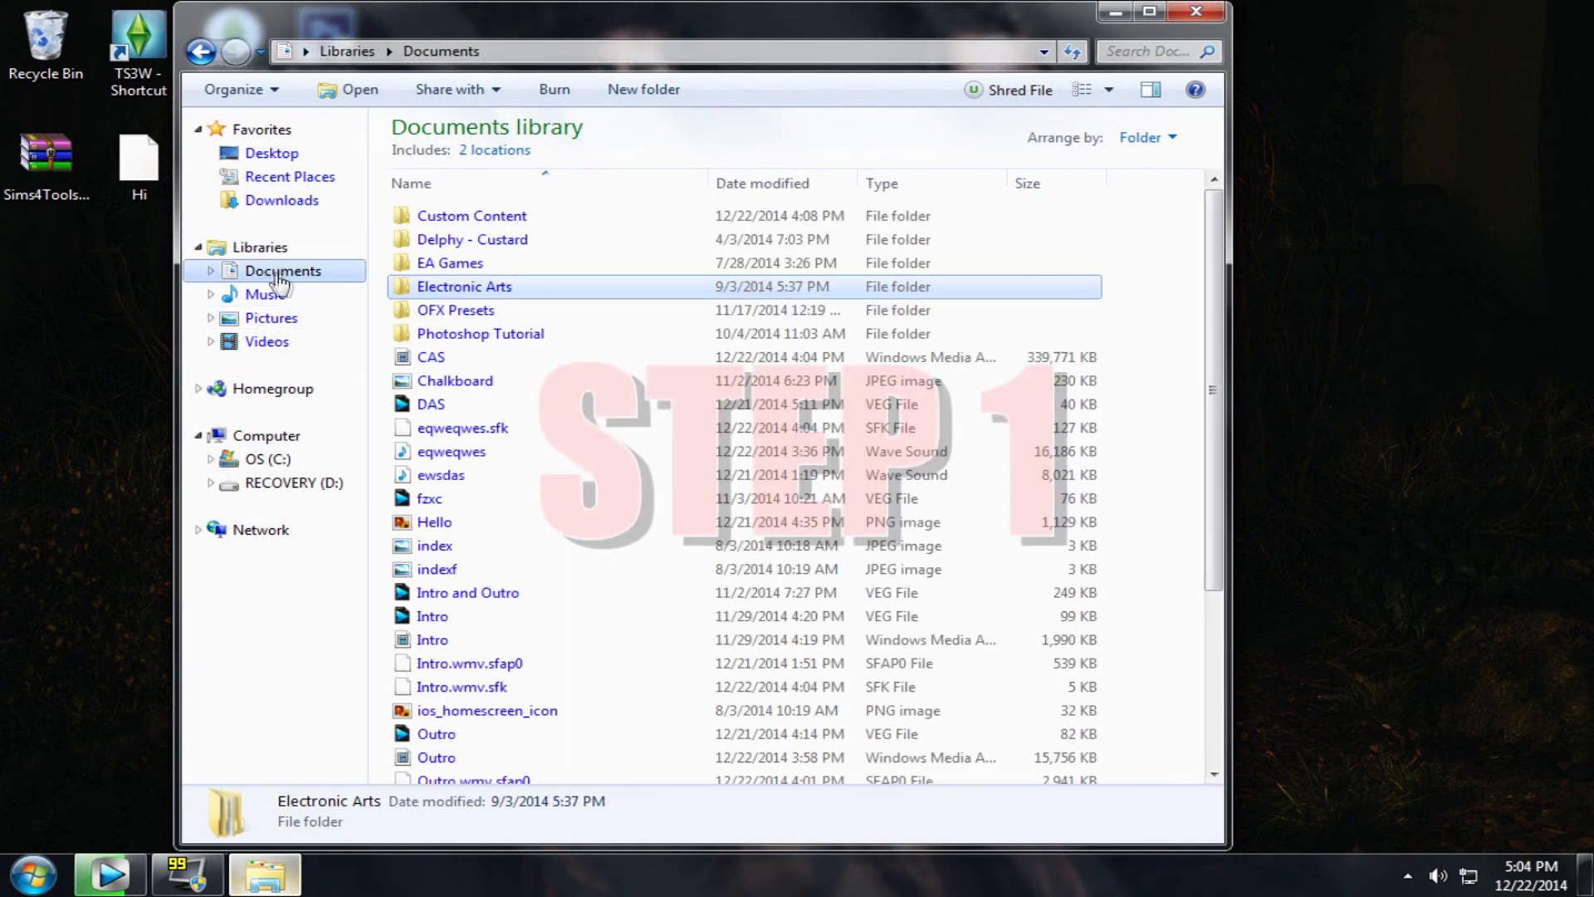
double_click(402, 287)
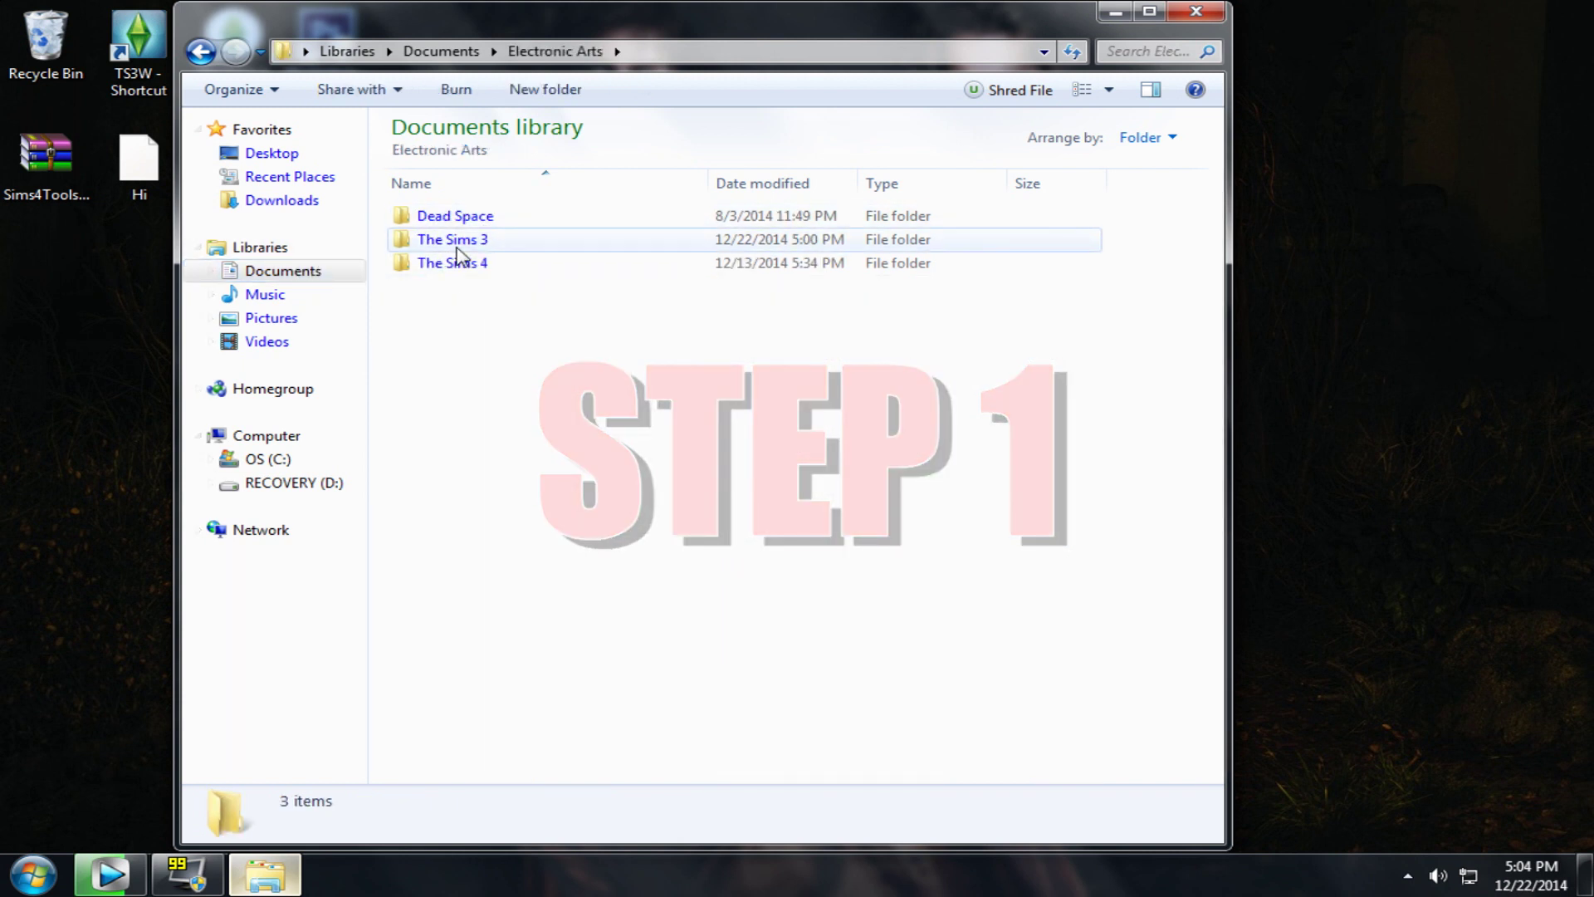
click(567, 249)
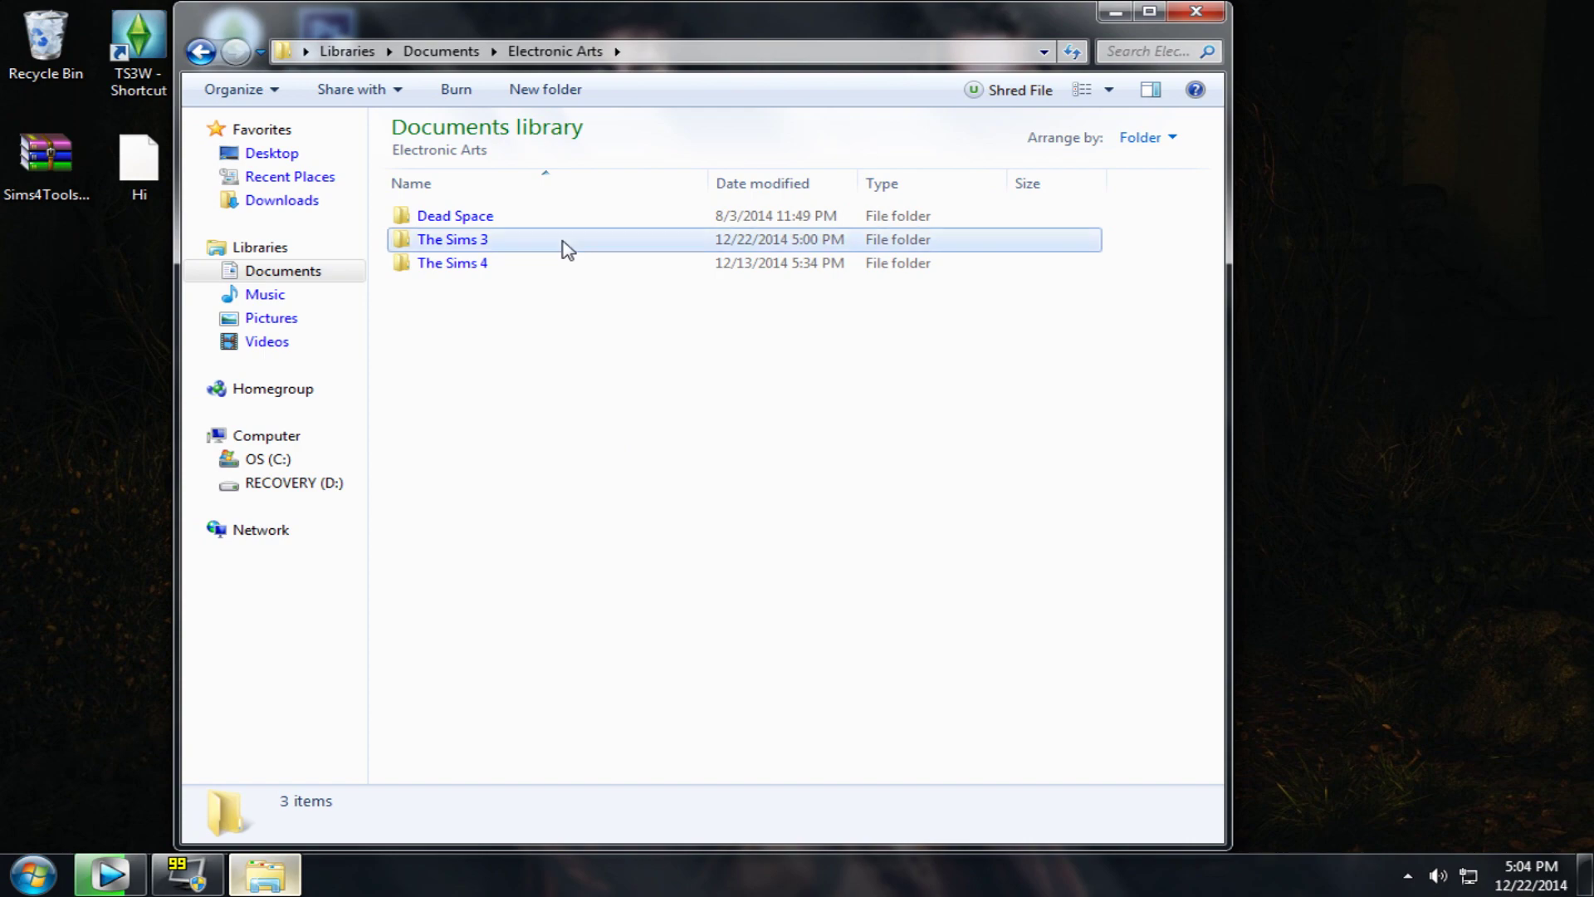
double_click(567, 249)
- Delete the CASPartCache, compositorCache, scriptCache, simCompositorCache, socialCache and userPresets package files from The Sims 3 folder
scroll(446, 558, down, 1)
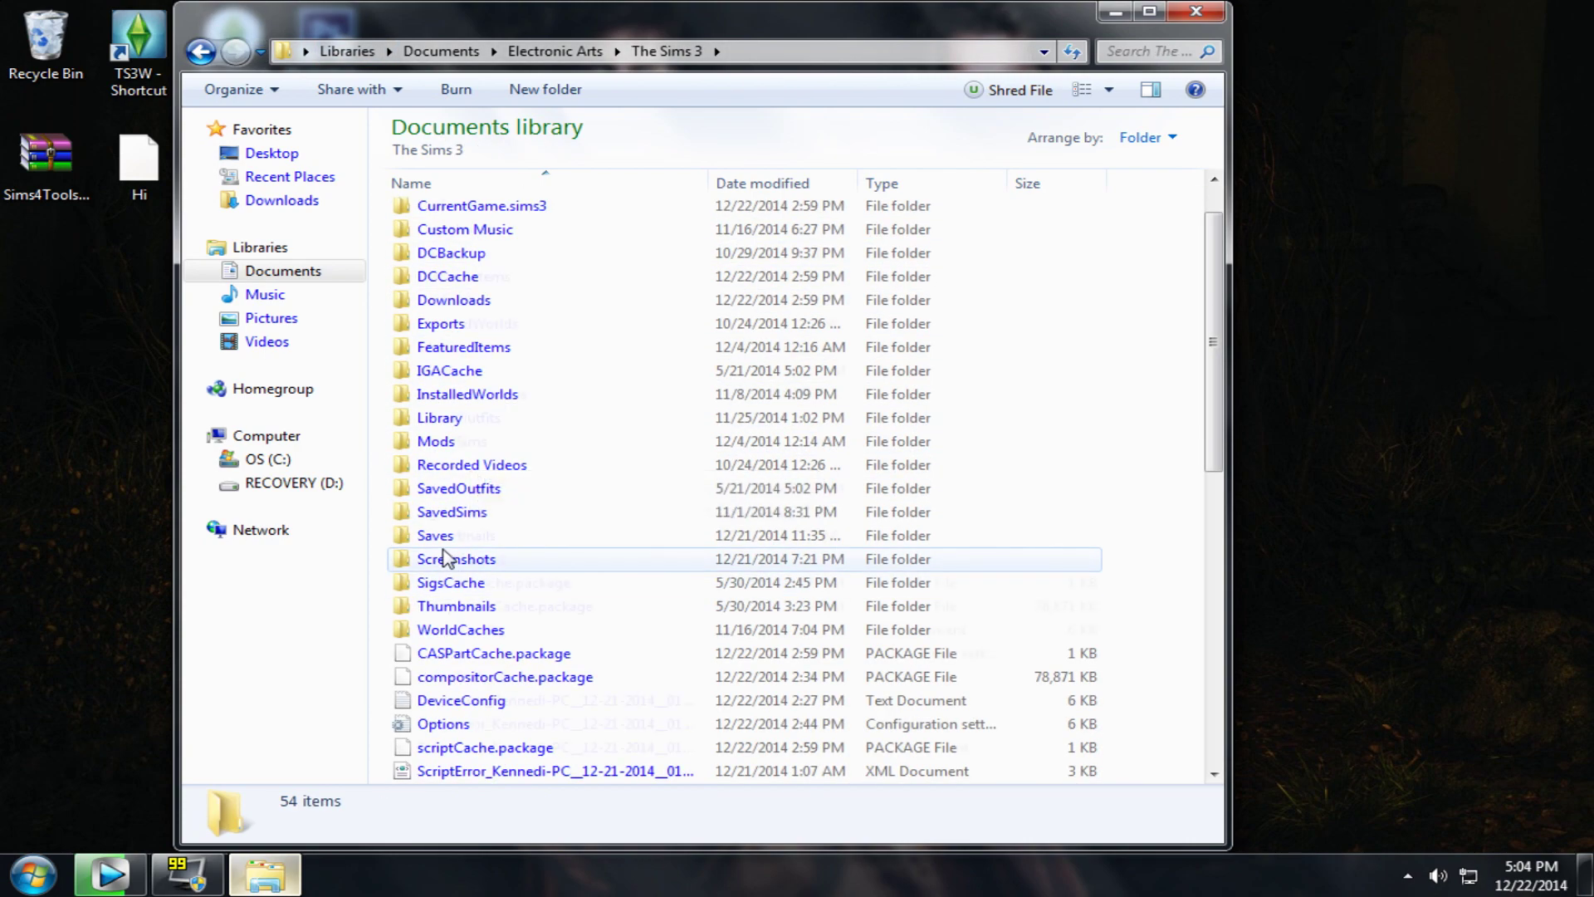
scroll(446, 558, down, 5)
mouse_move(1214, 497)
mouse_down()
mouse_move(1213, 610)
mouse_move(1214, 419)
mouse_move(1214, 504)
mouse_up()
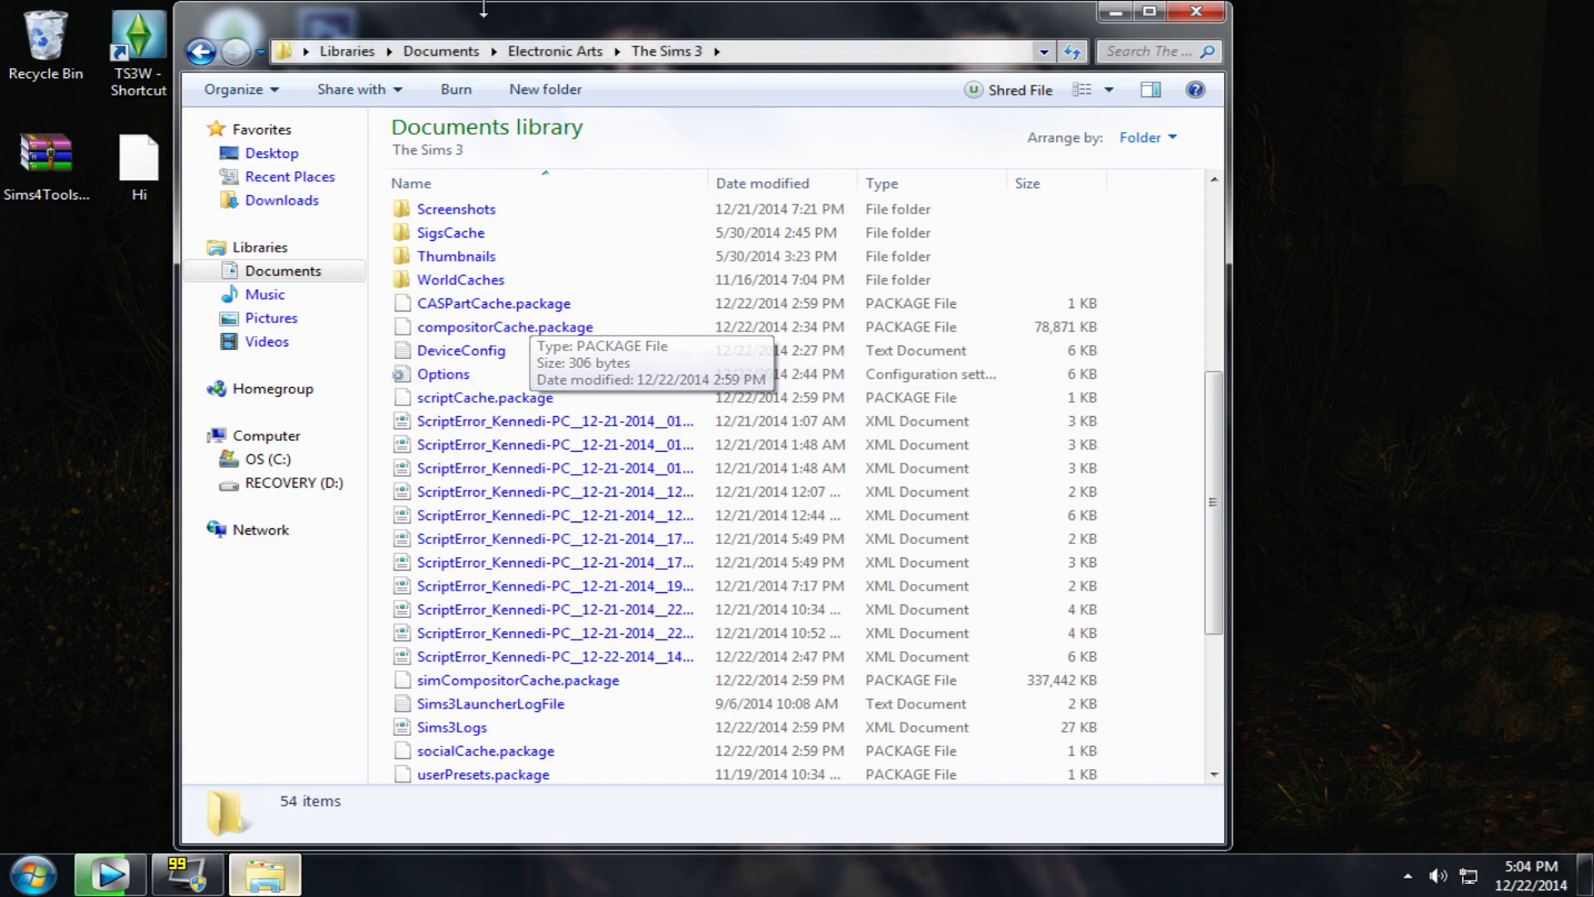
click(499, 304)
ctrl+click(502, 327)
ctrl+click(486, 398)
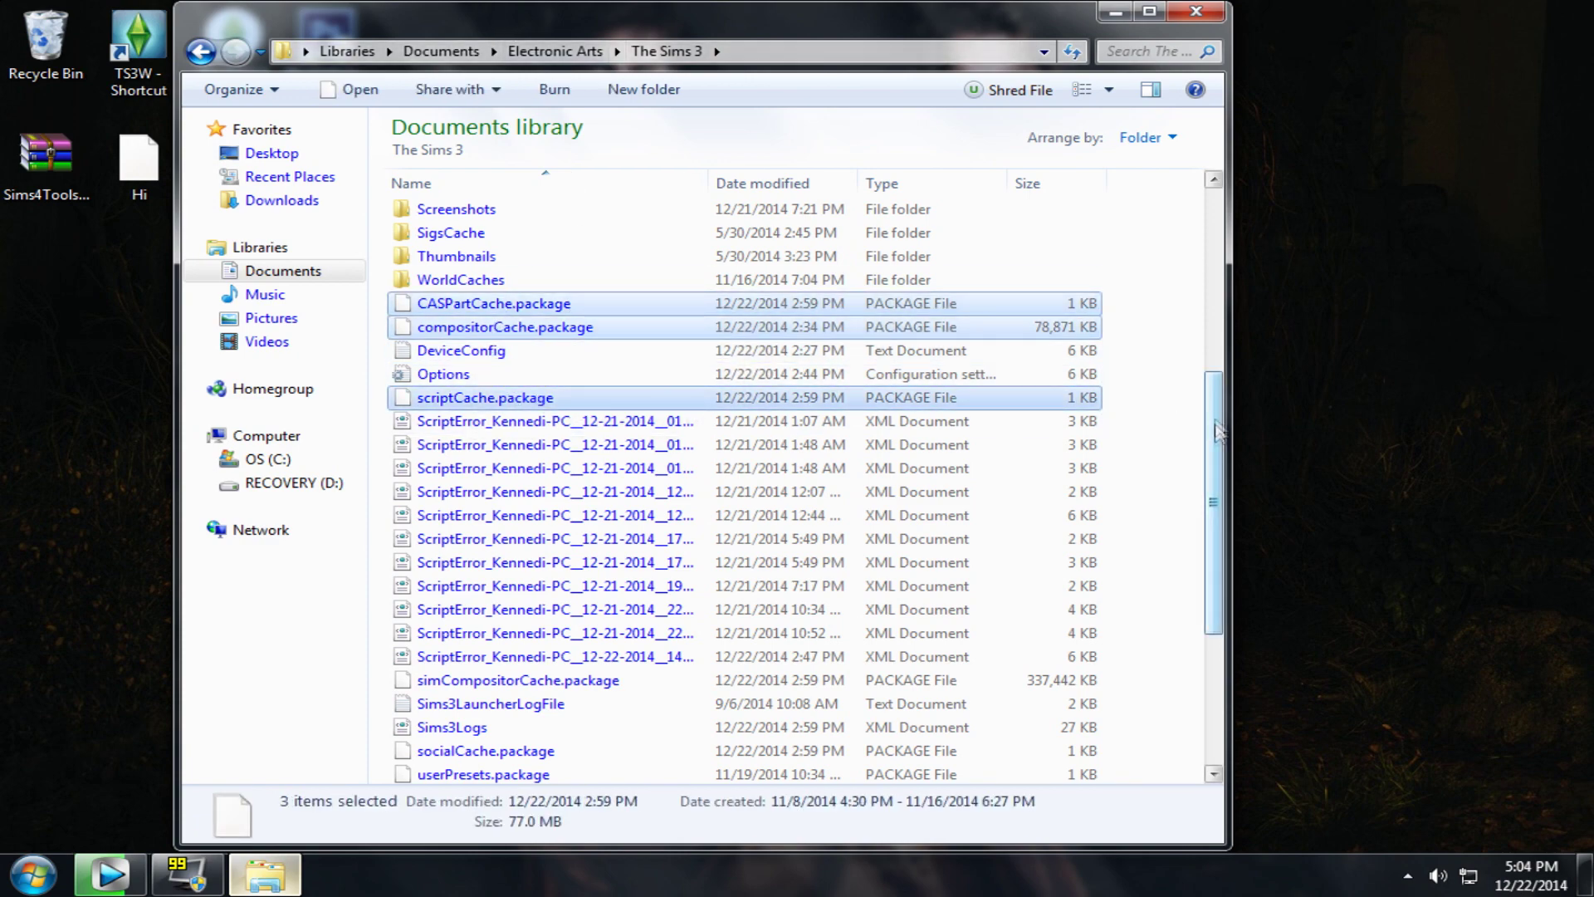
scroll(1054, 423, down, 3)
ctrl+click(606, 608)
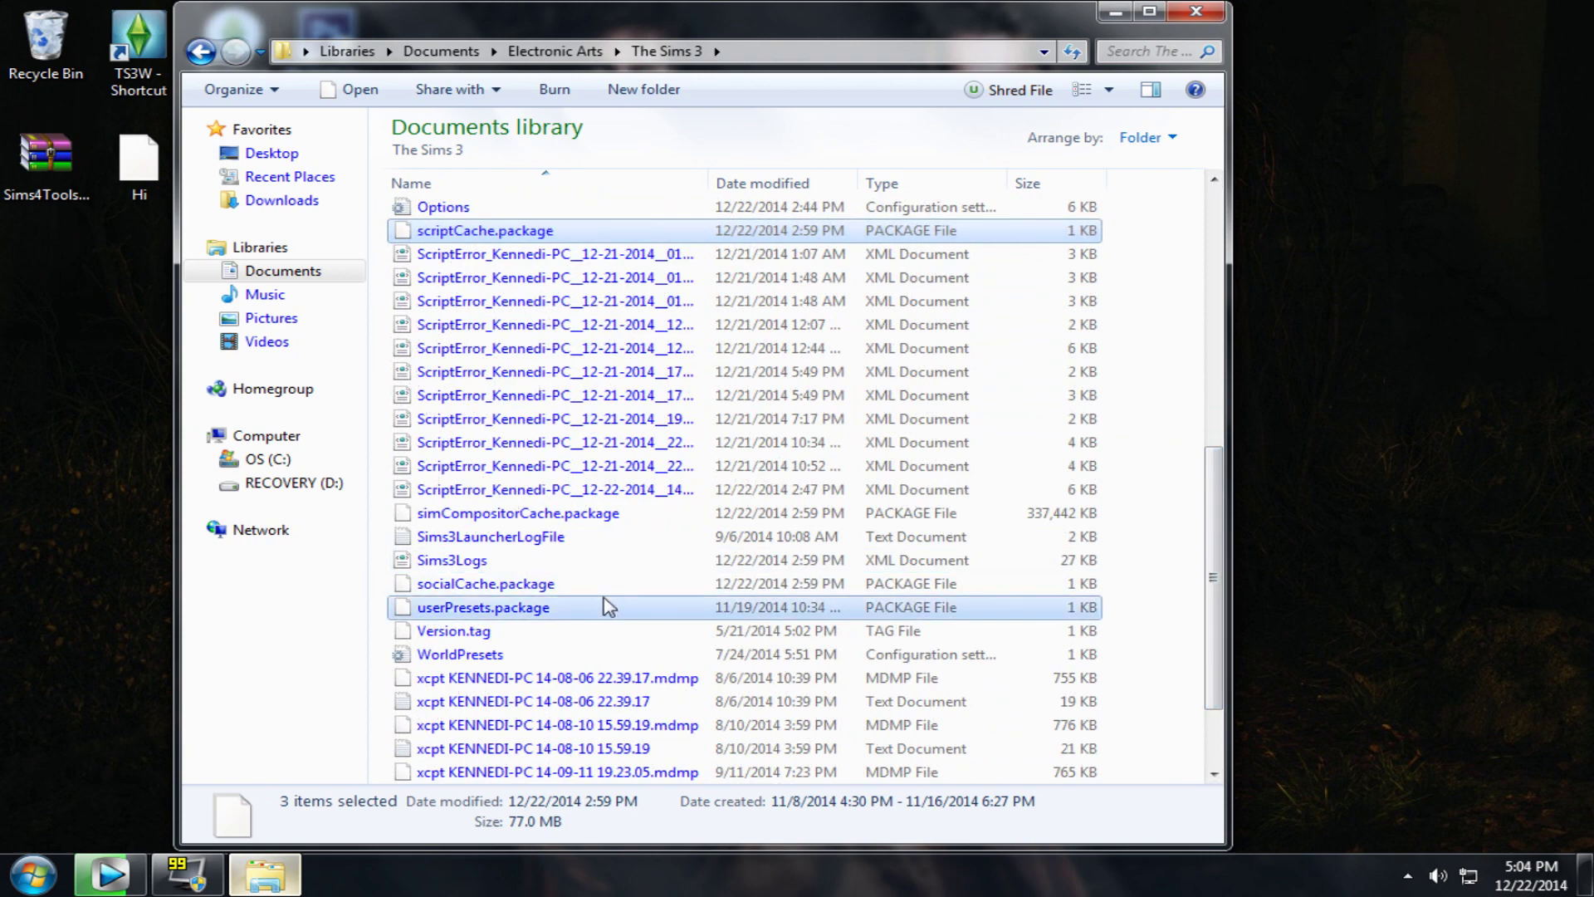
ctrl+click(608, 583)
ctrl+click(610, 513)
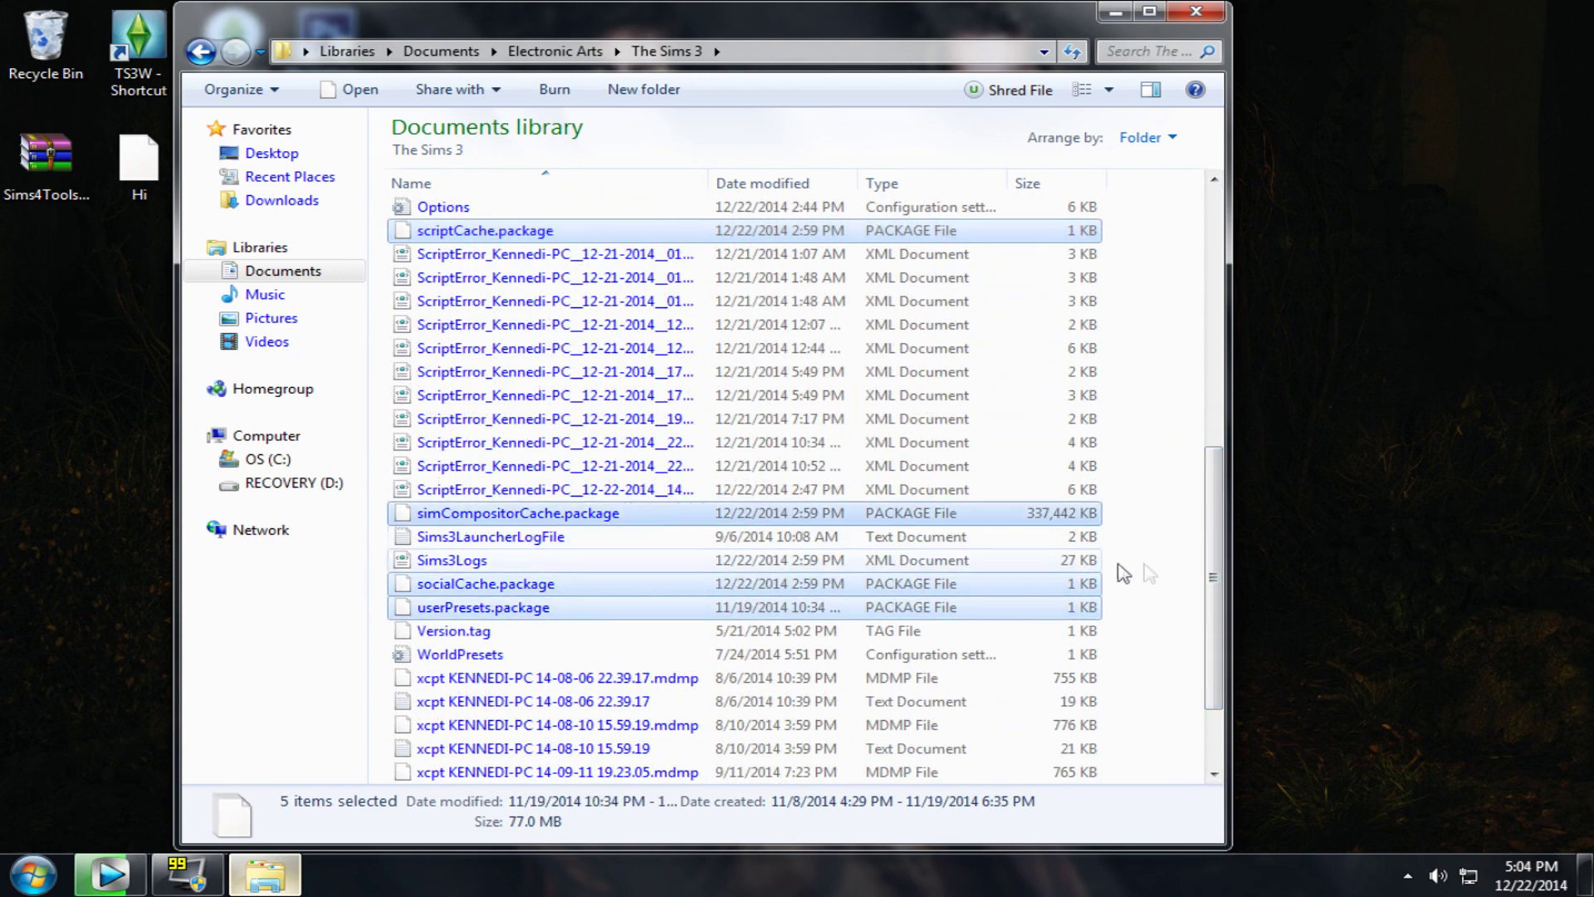
drag(1213, 523, 1238, 433)
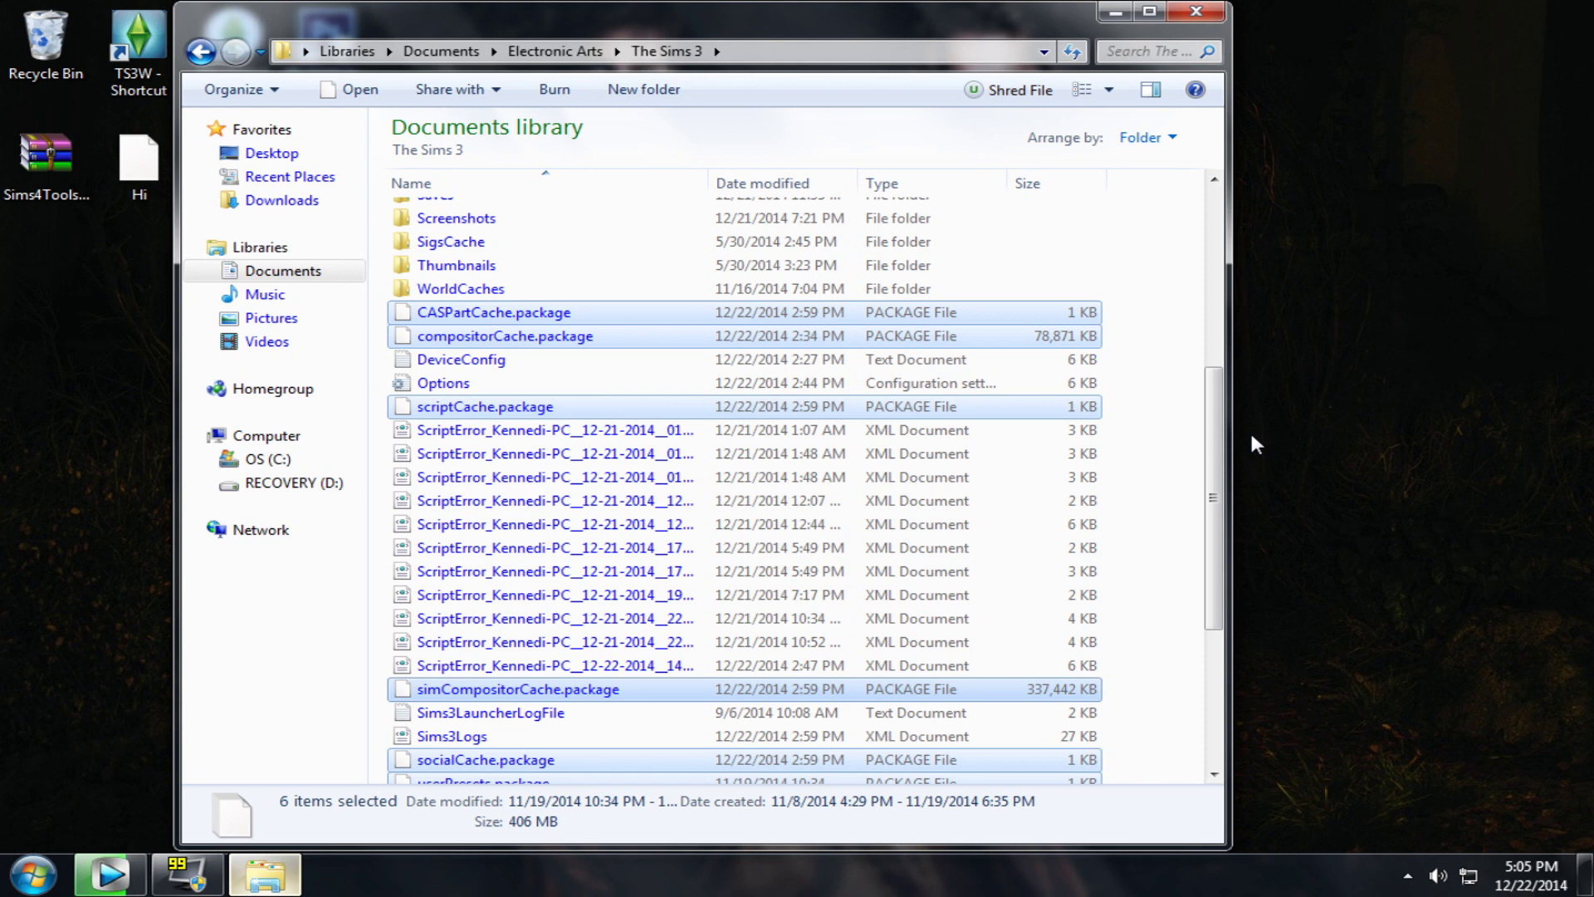
key(Delete)
key(Return)
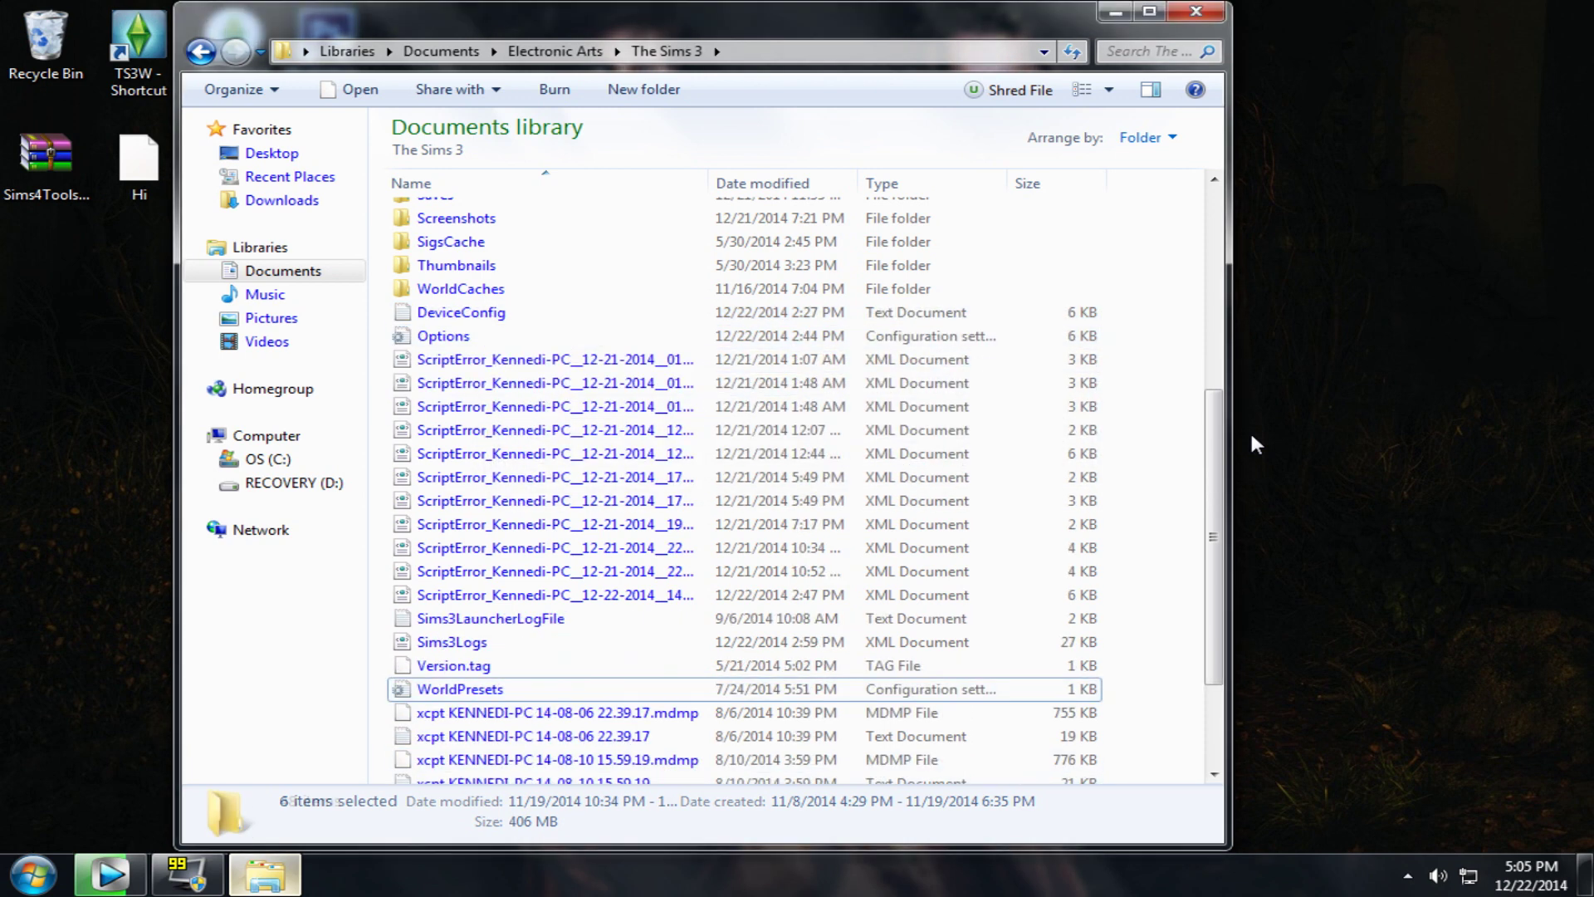
- Examine the ccmerged.package file in the DCBackup folder and return to The Sims 3 folder
drag(1225, 441, 1202, 276)
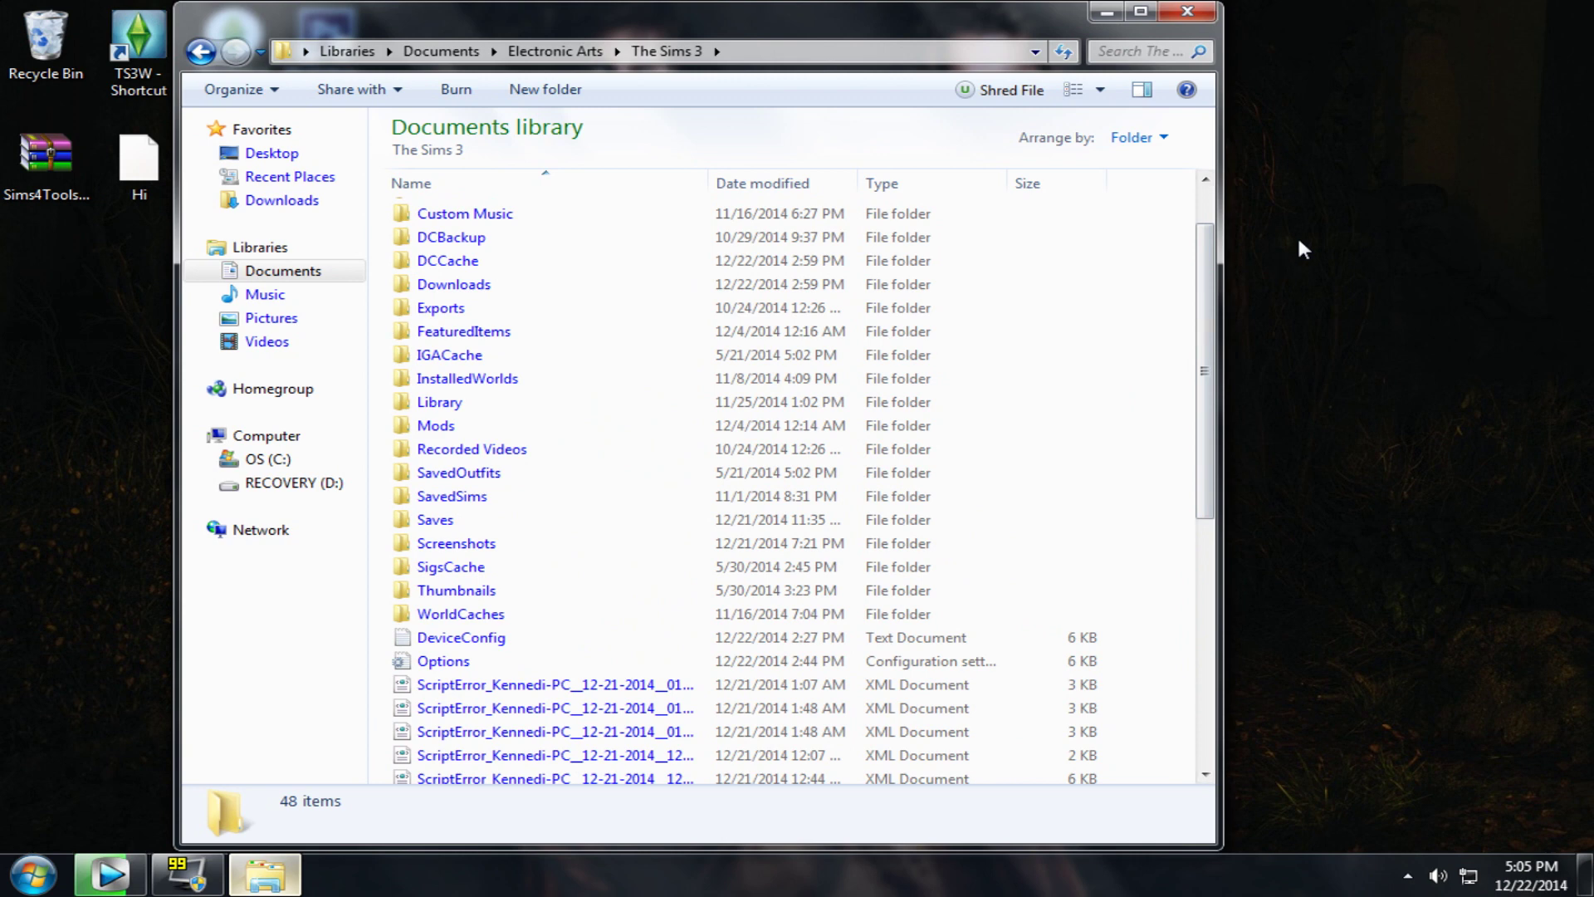
scroll(928, 386, up, 1)
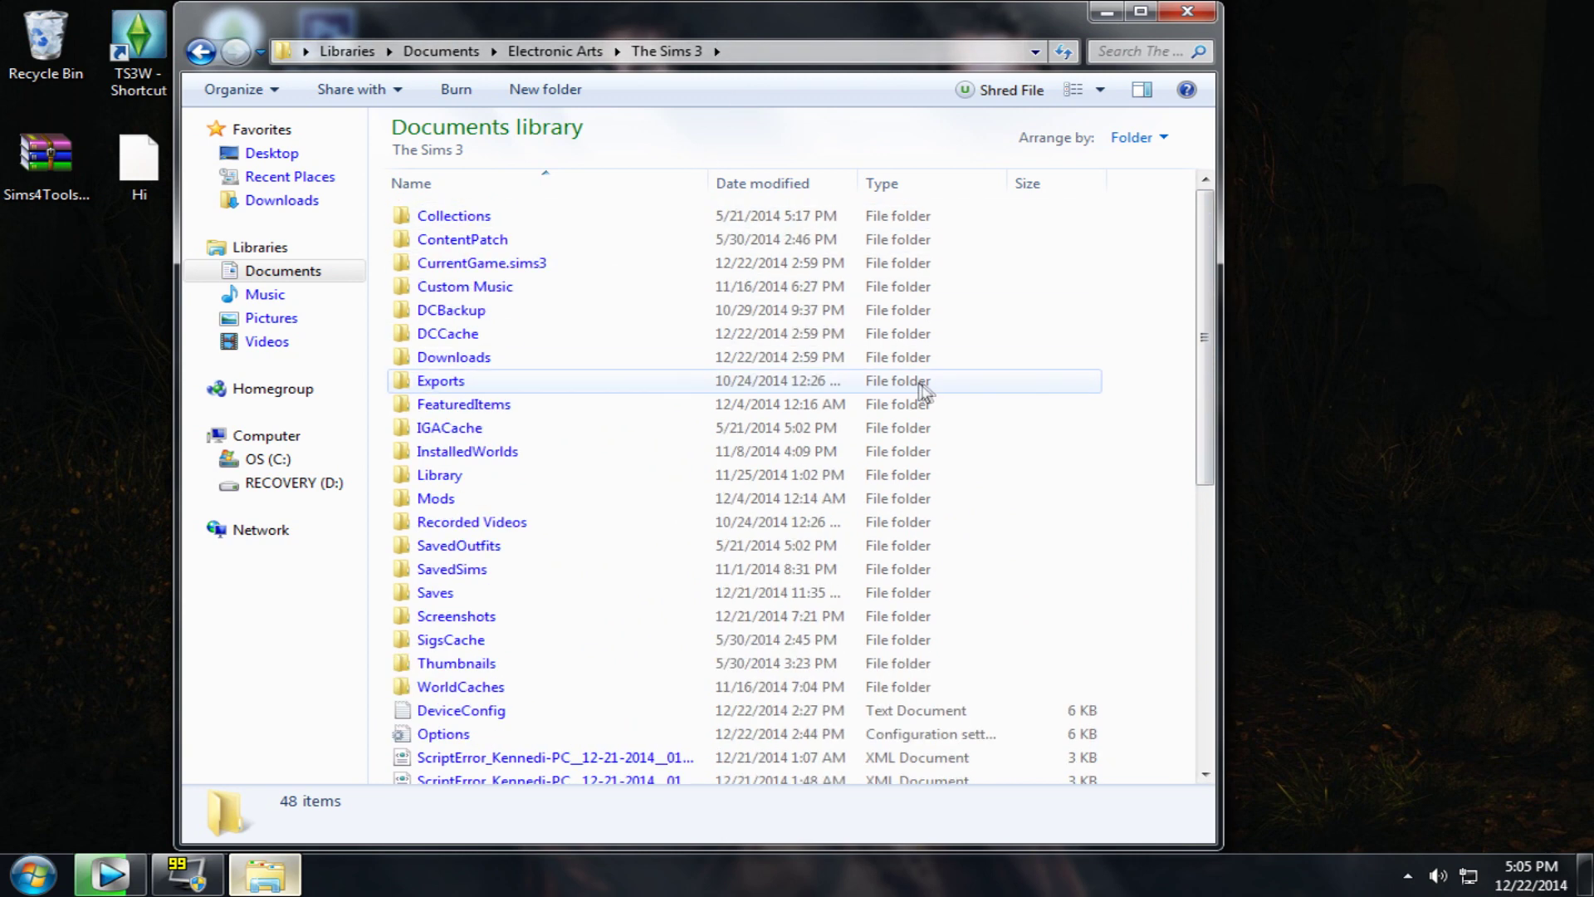
double_click(508, 314)
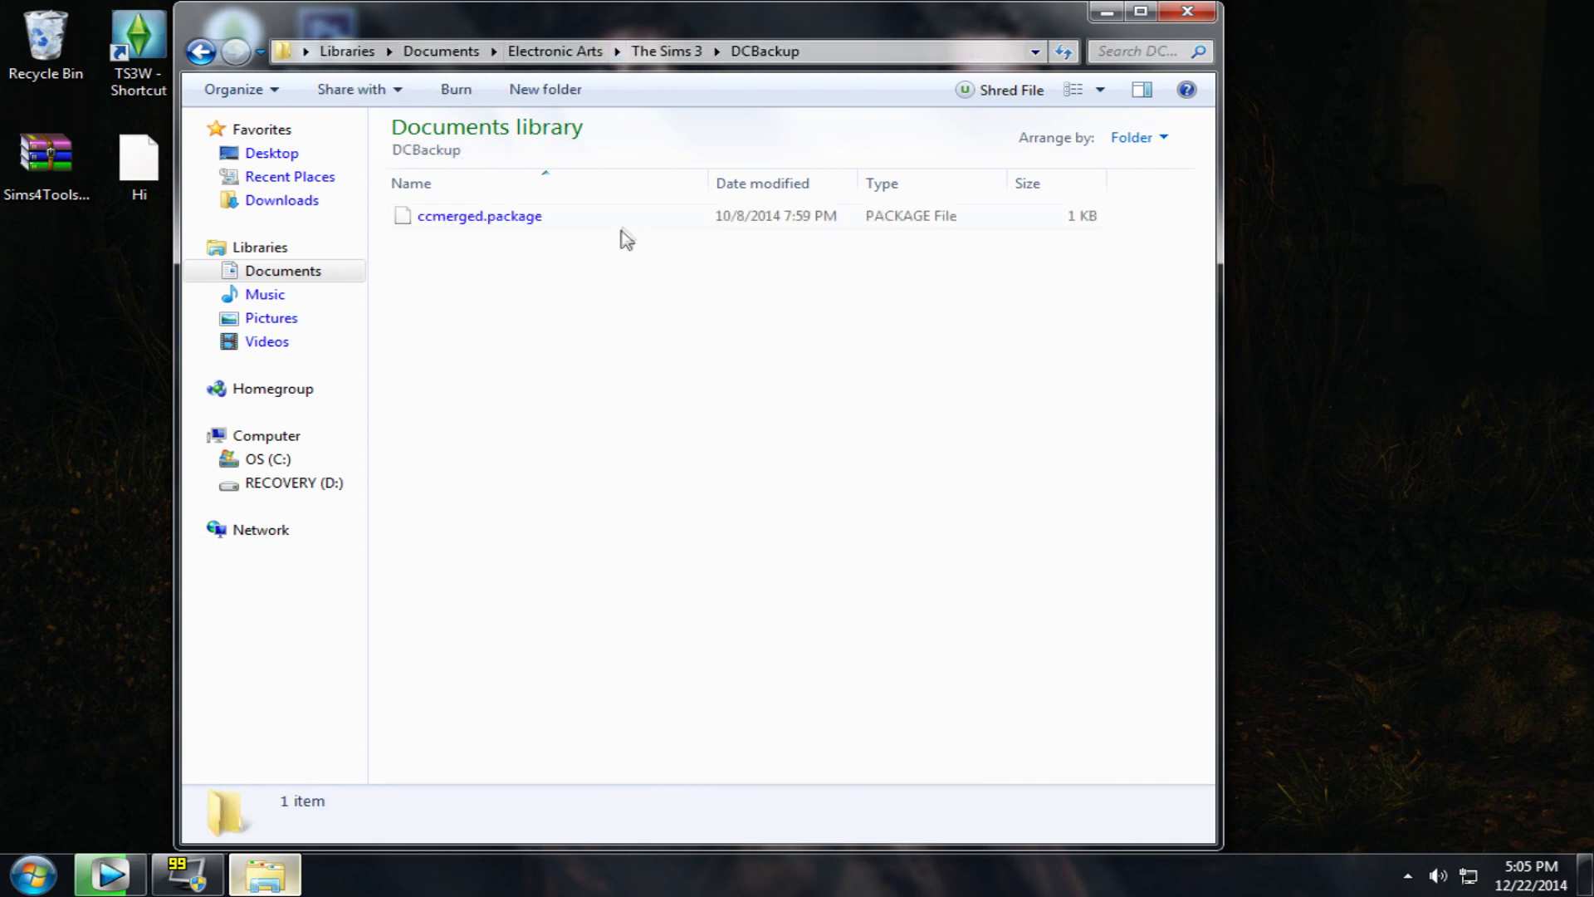
drag(661, 387, 431, 220)
click(419, 218)
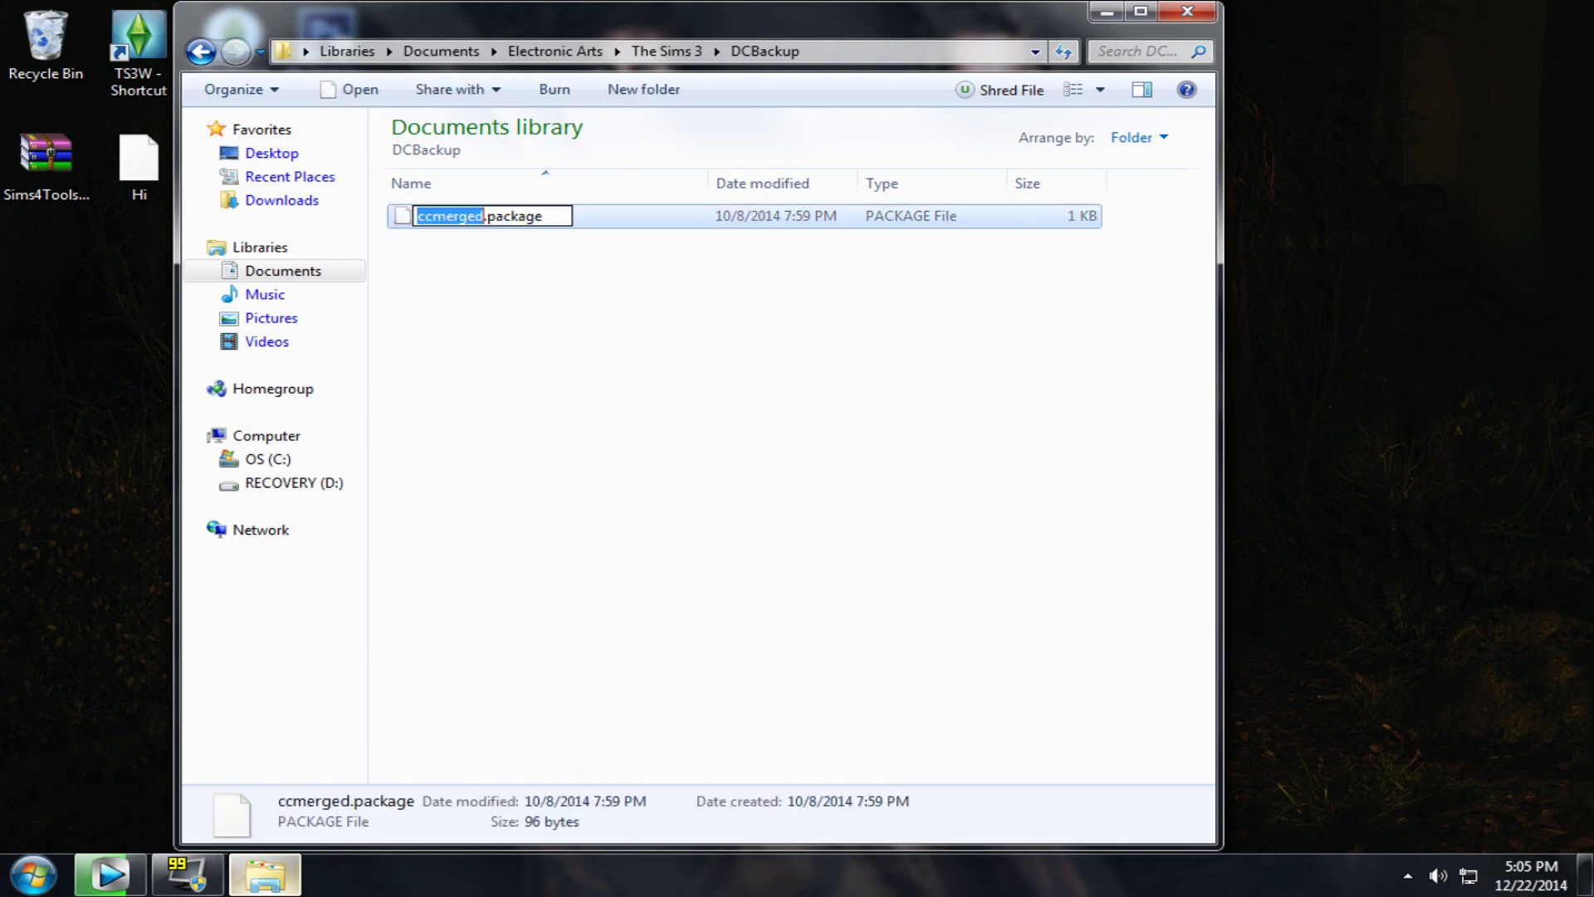
click(490, 237)
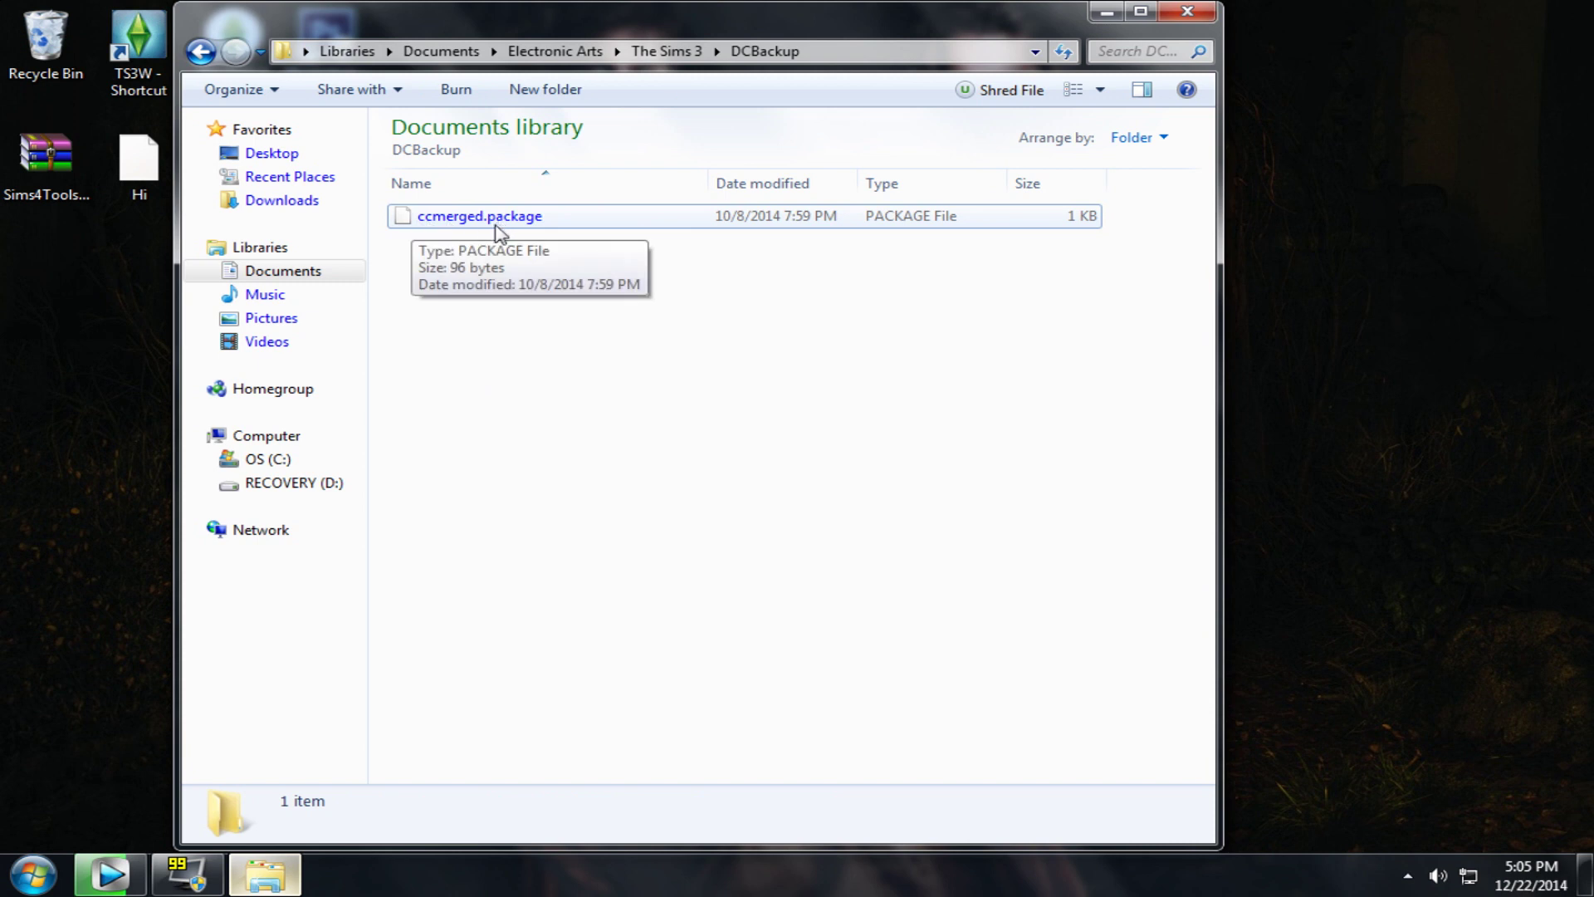
drag(466, 233, 608, 685)
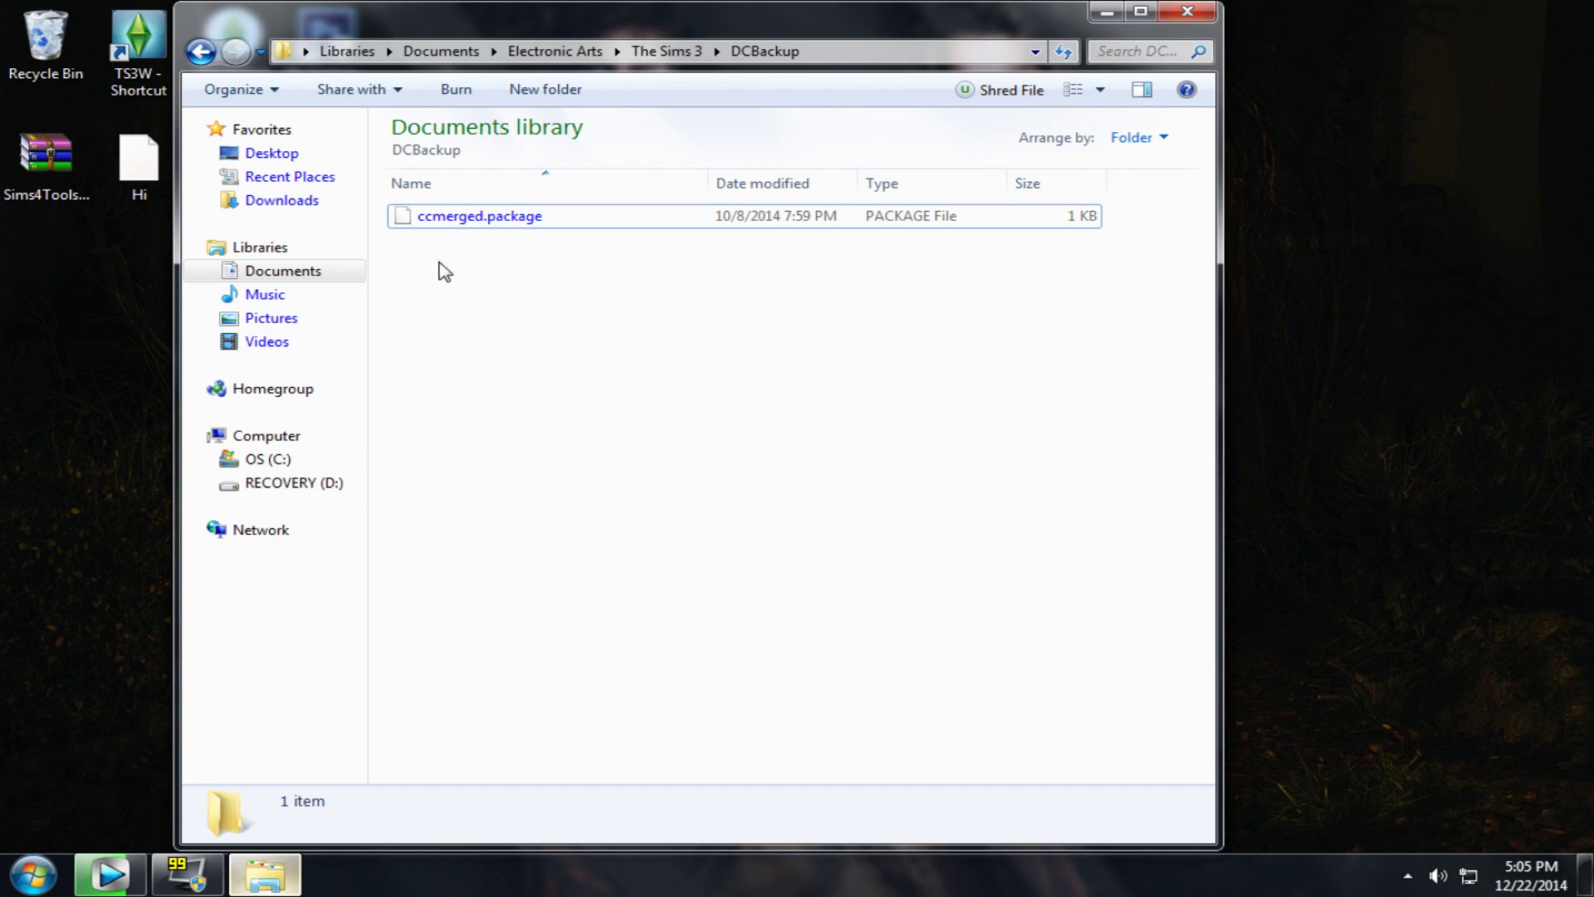
mouse_move(399, 224)
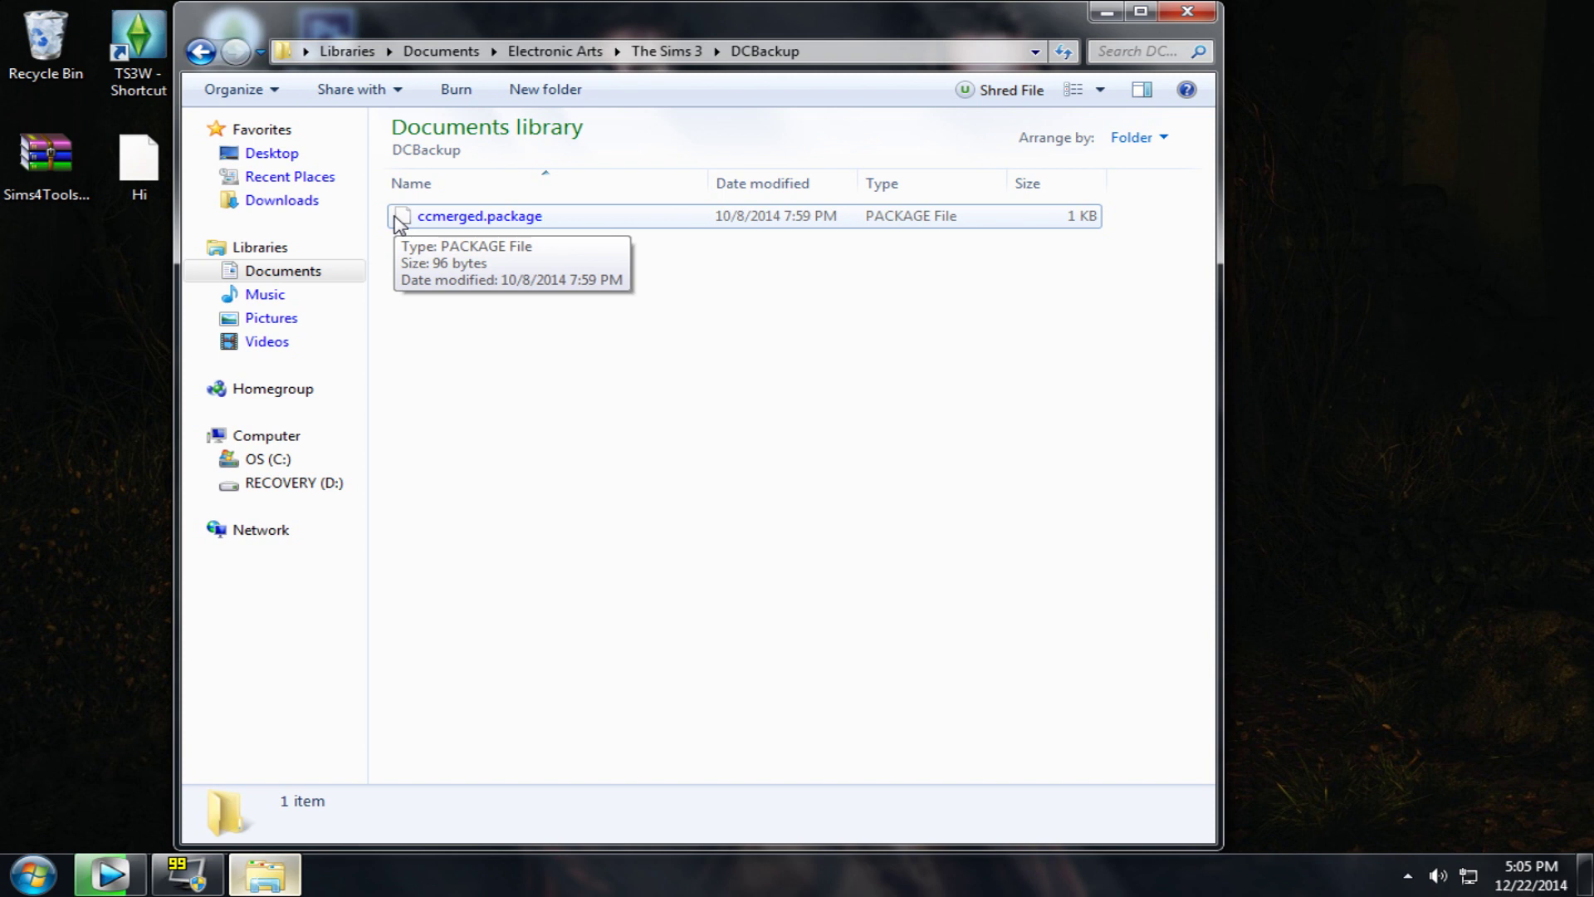
click(399, 222)
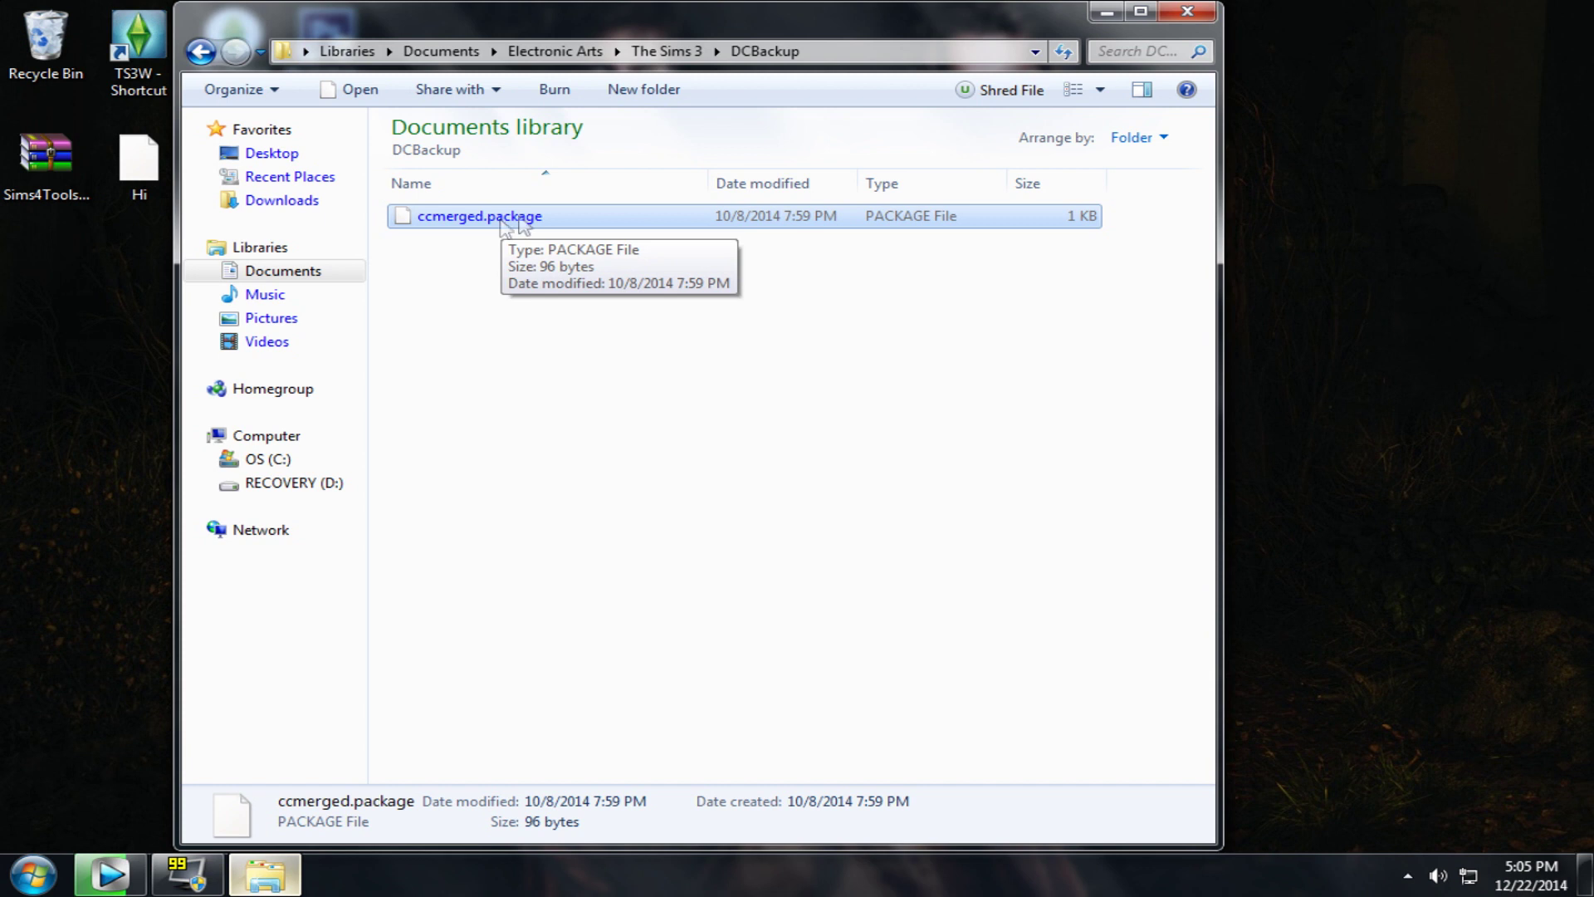
drag(438, 274, 765, 166)
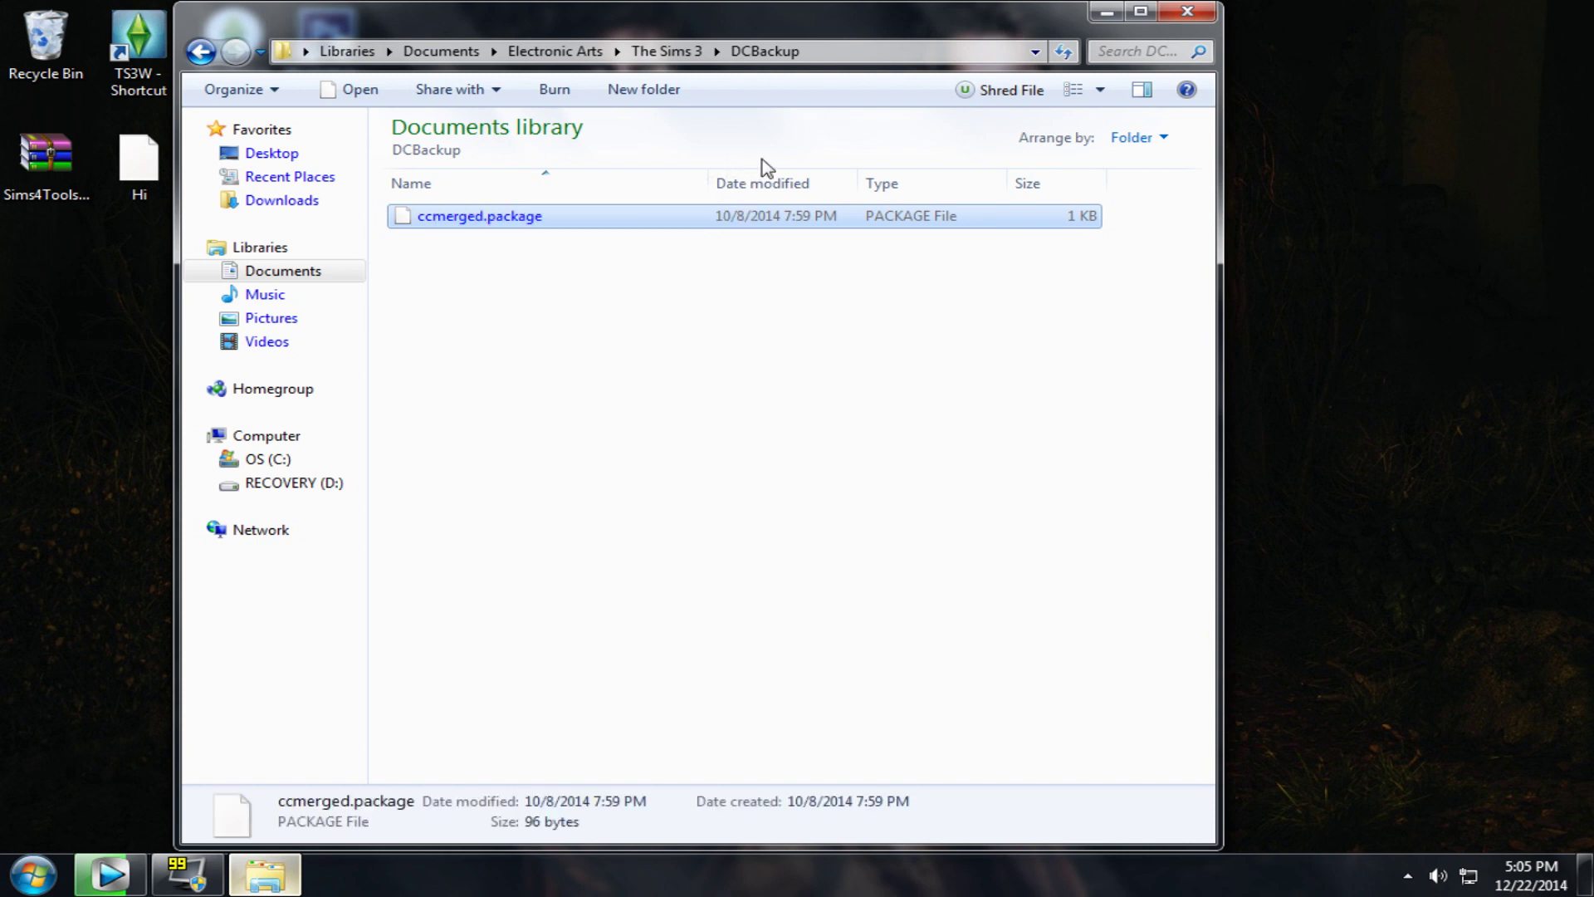
drag(645, 271, 839, 701)
drag(453, 221, 225, 47)
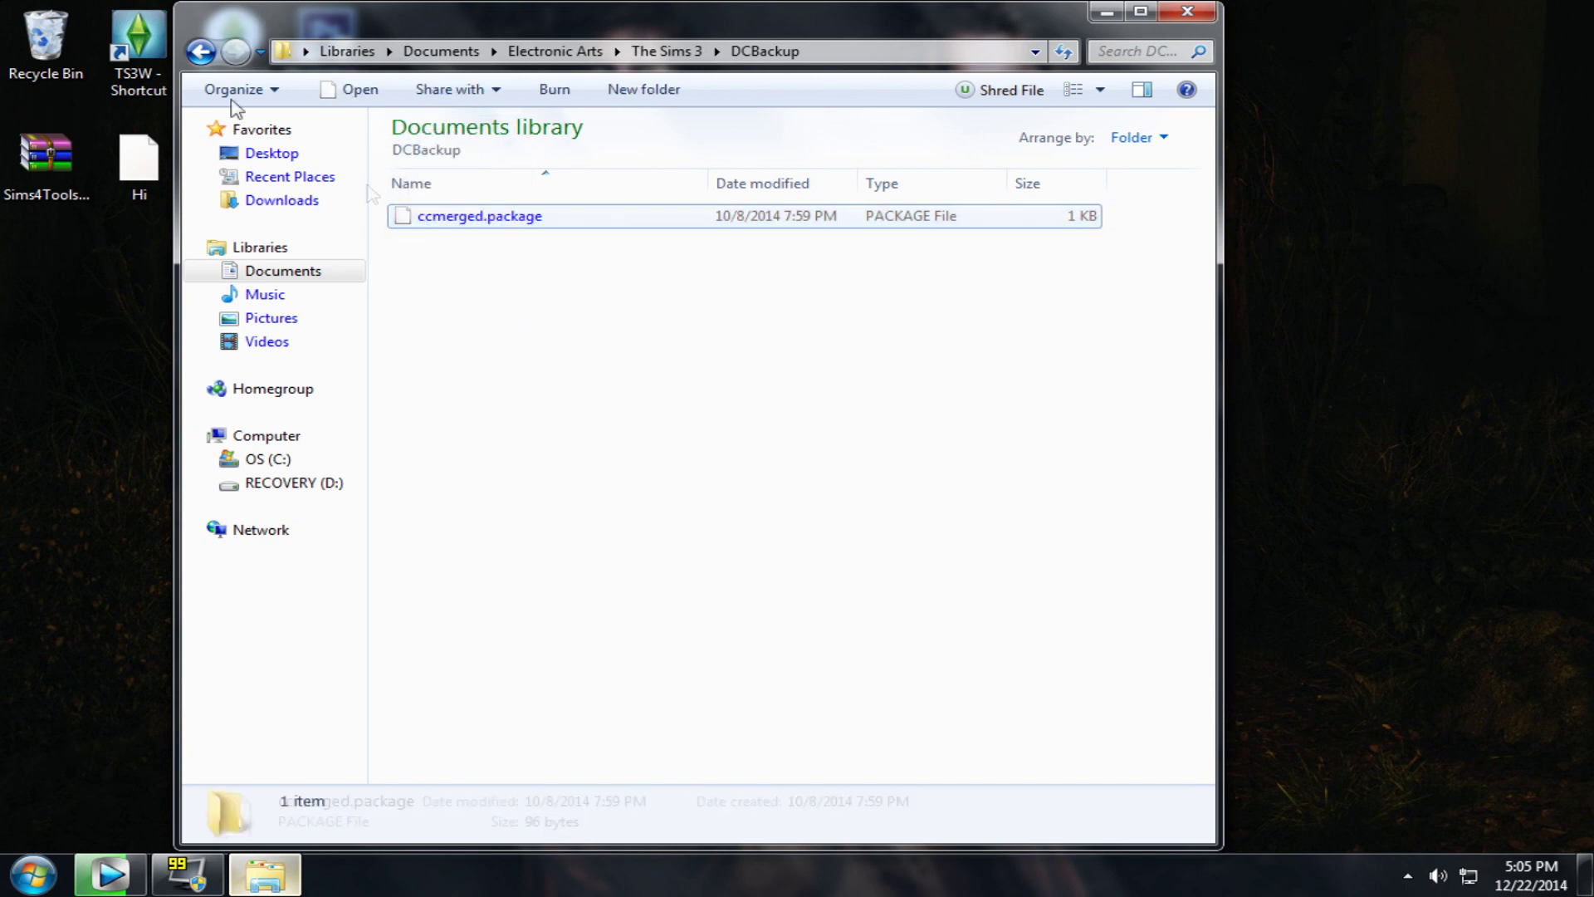
click(200, 51)
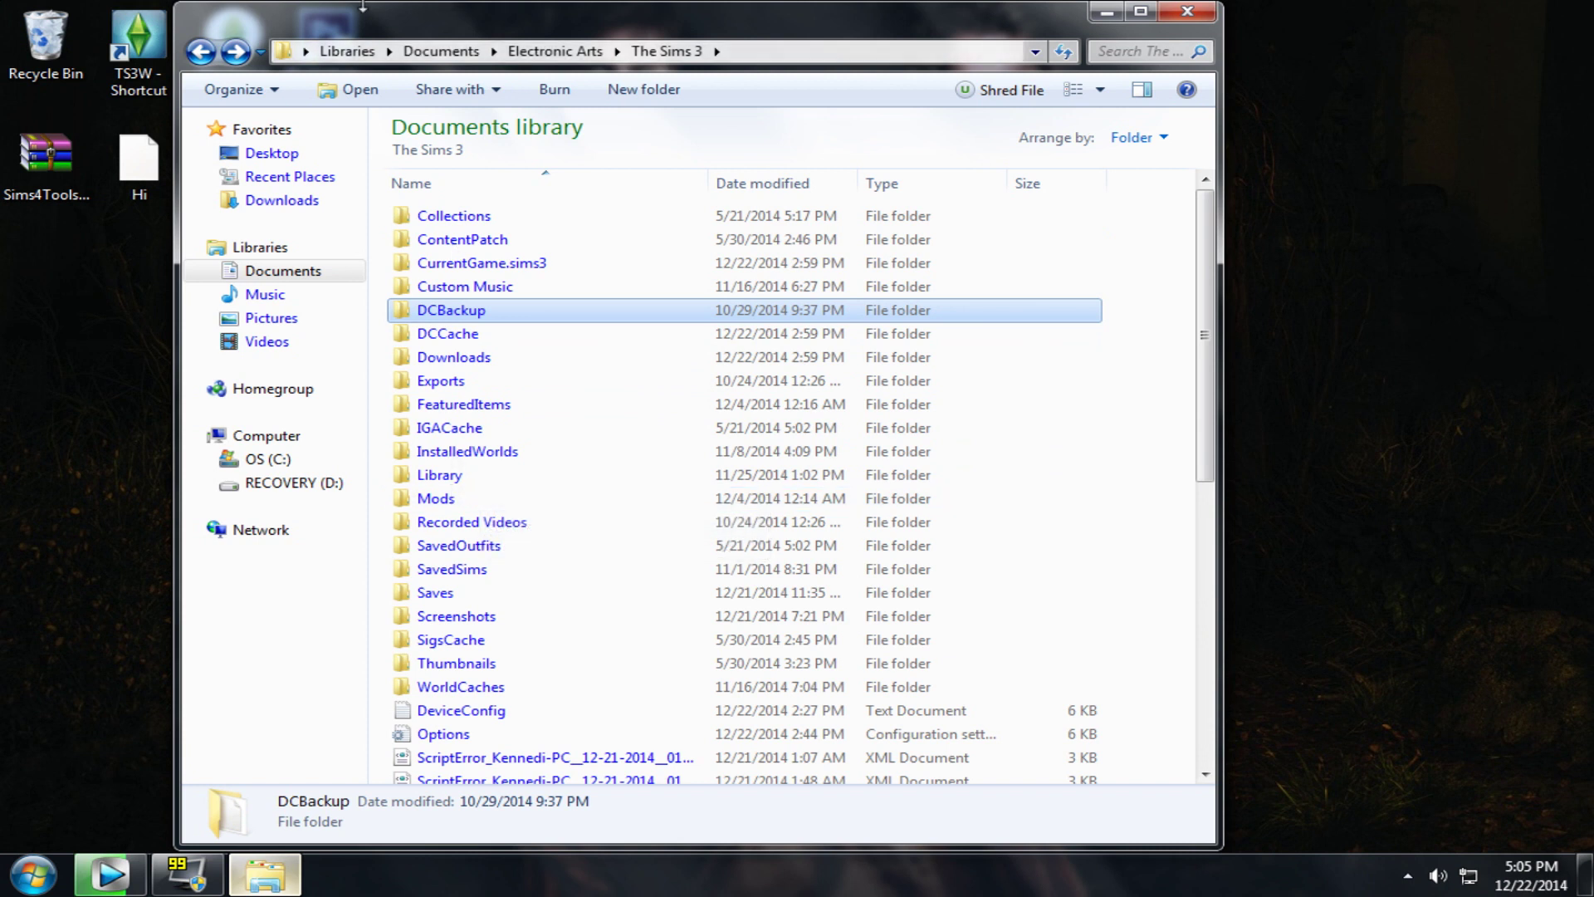
- Open the FeaturedItems folder and delete all the thumbnail PNG images in it
click(407, 361)
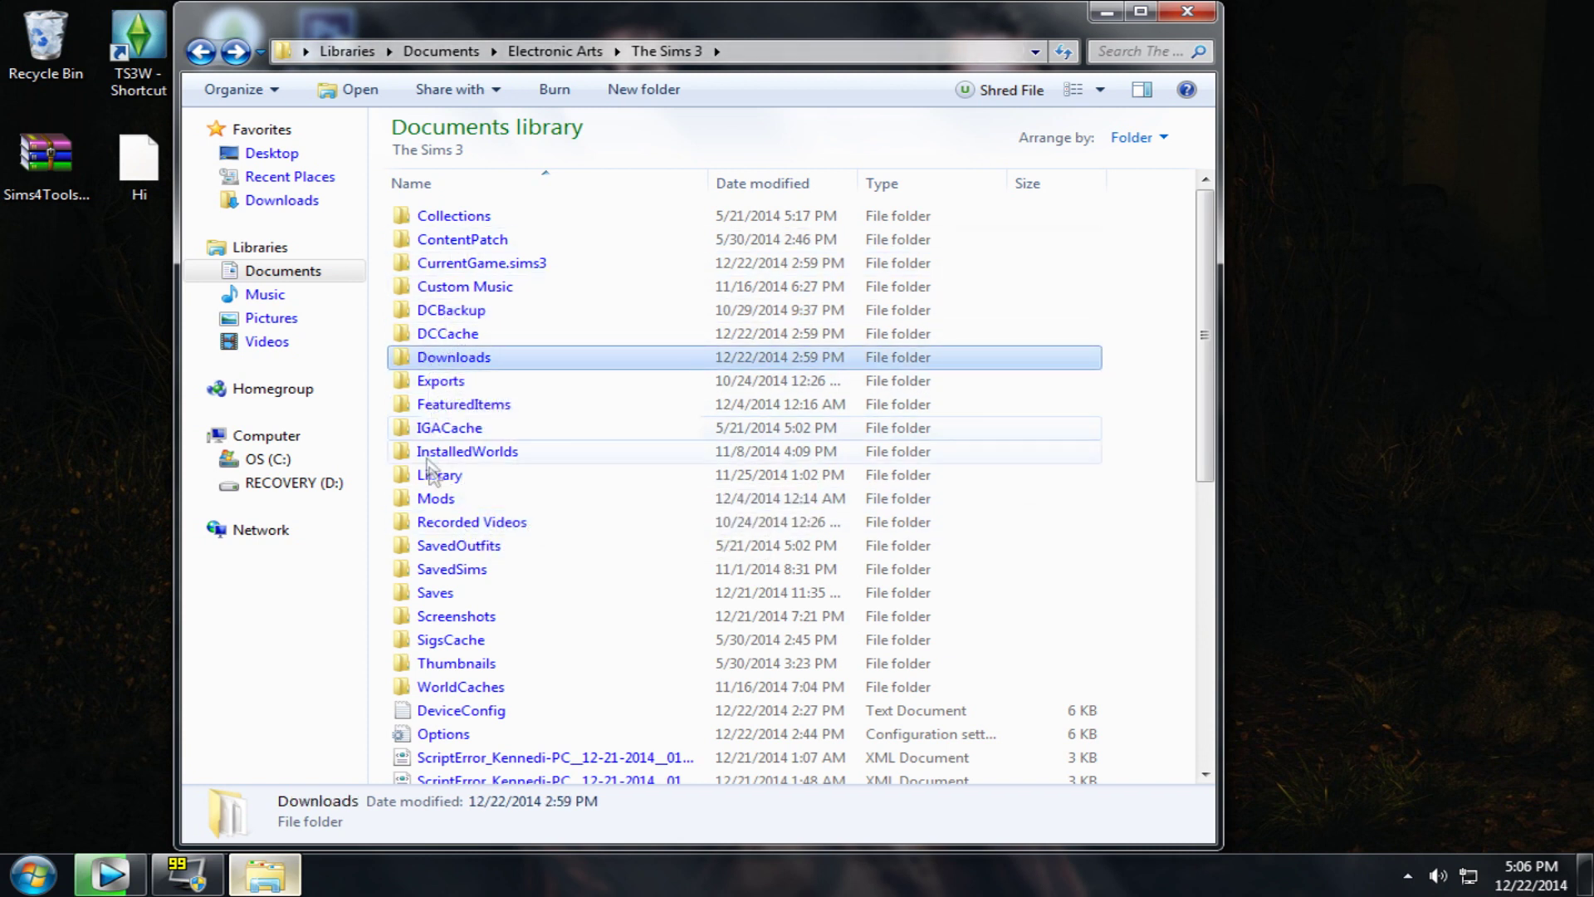
click(425, 413)
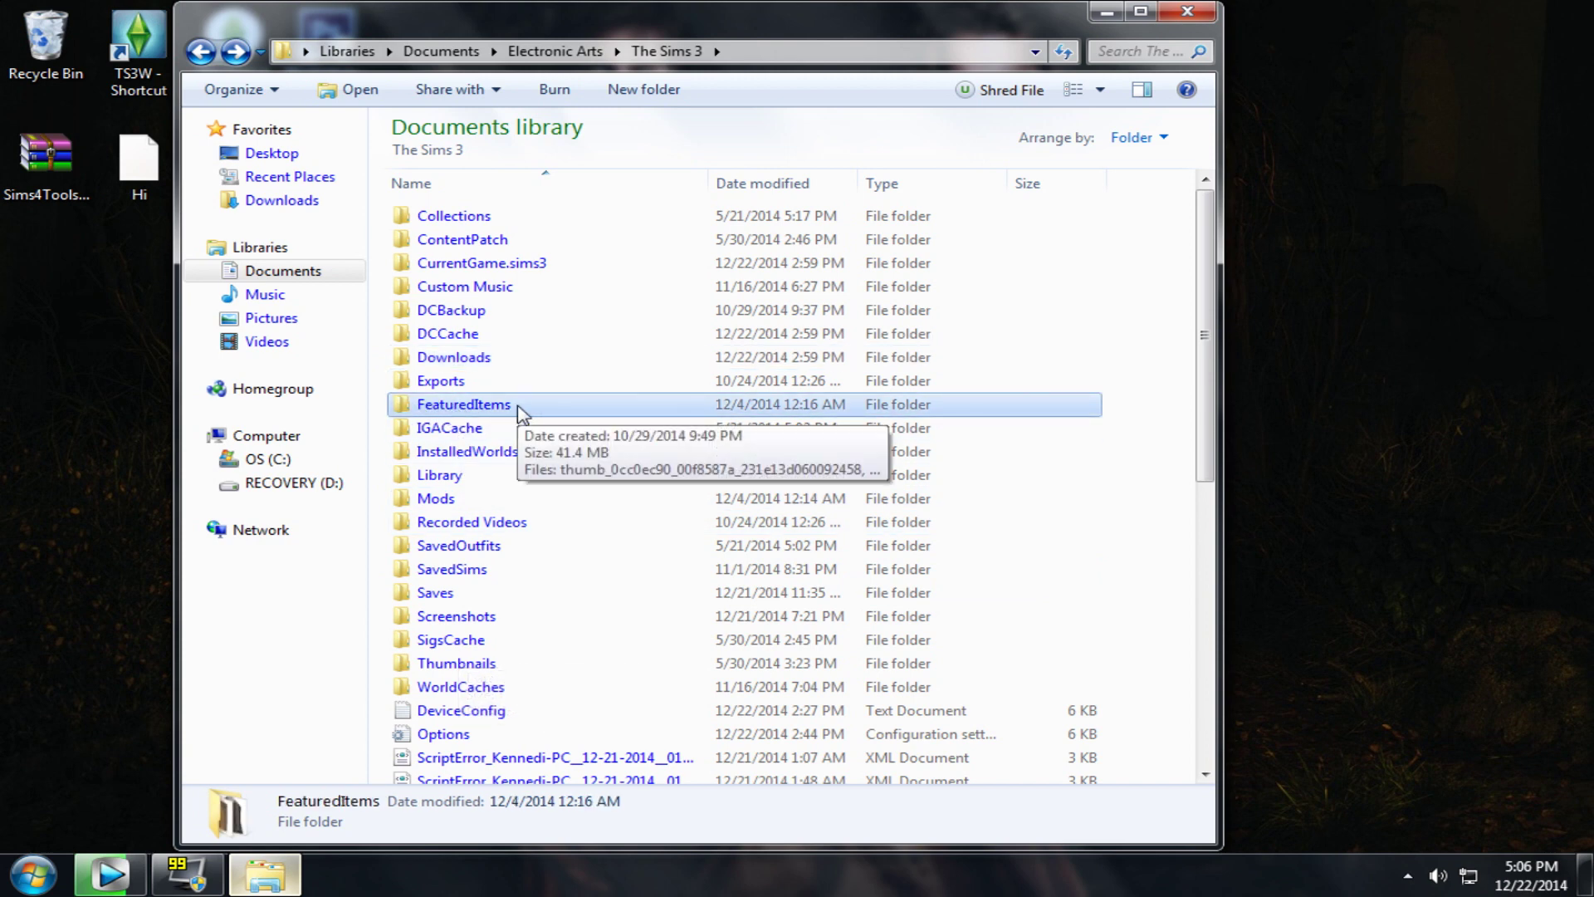
double_click(519, 411)
scroll(517, 413, down, 5)
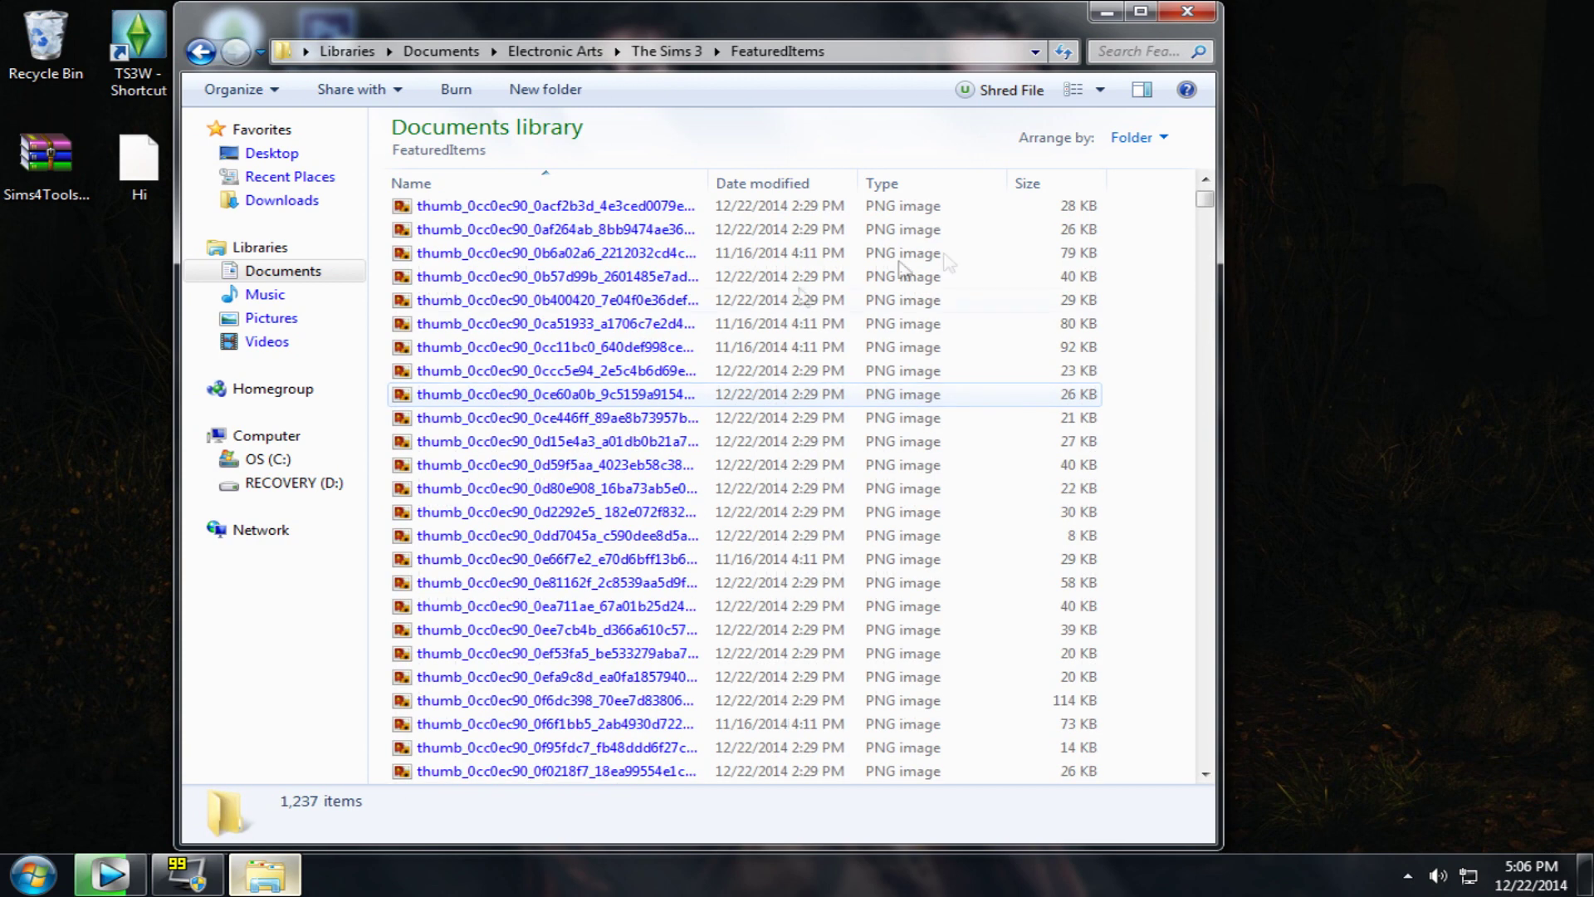
drag(1202, 212, 1227, 183)
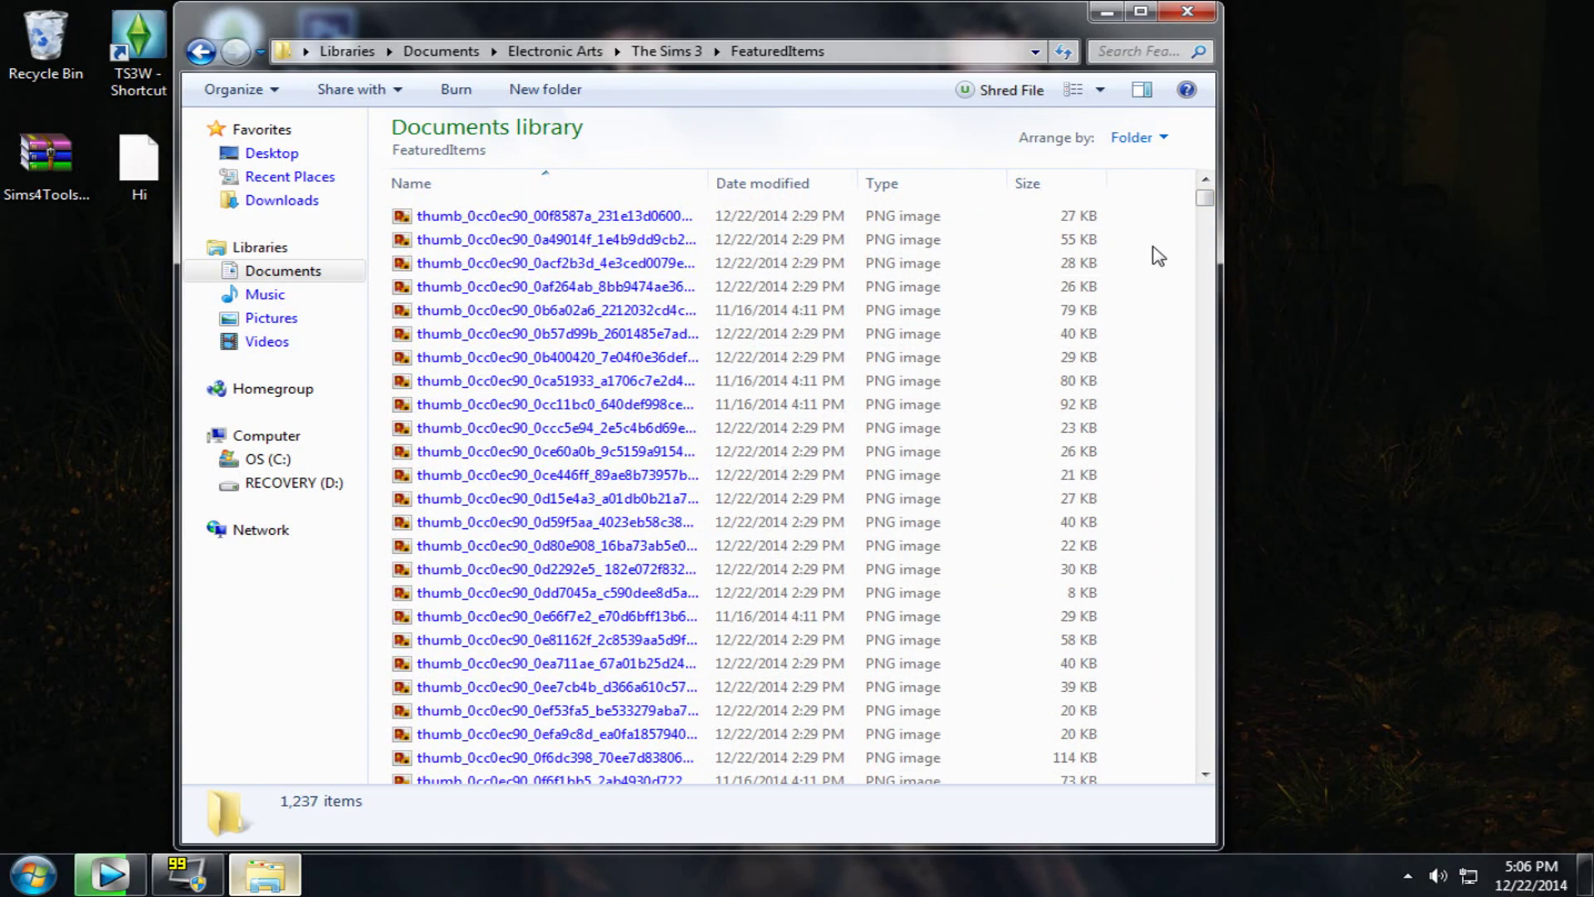
drag(1149, 208, 747, 774)
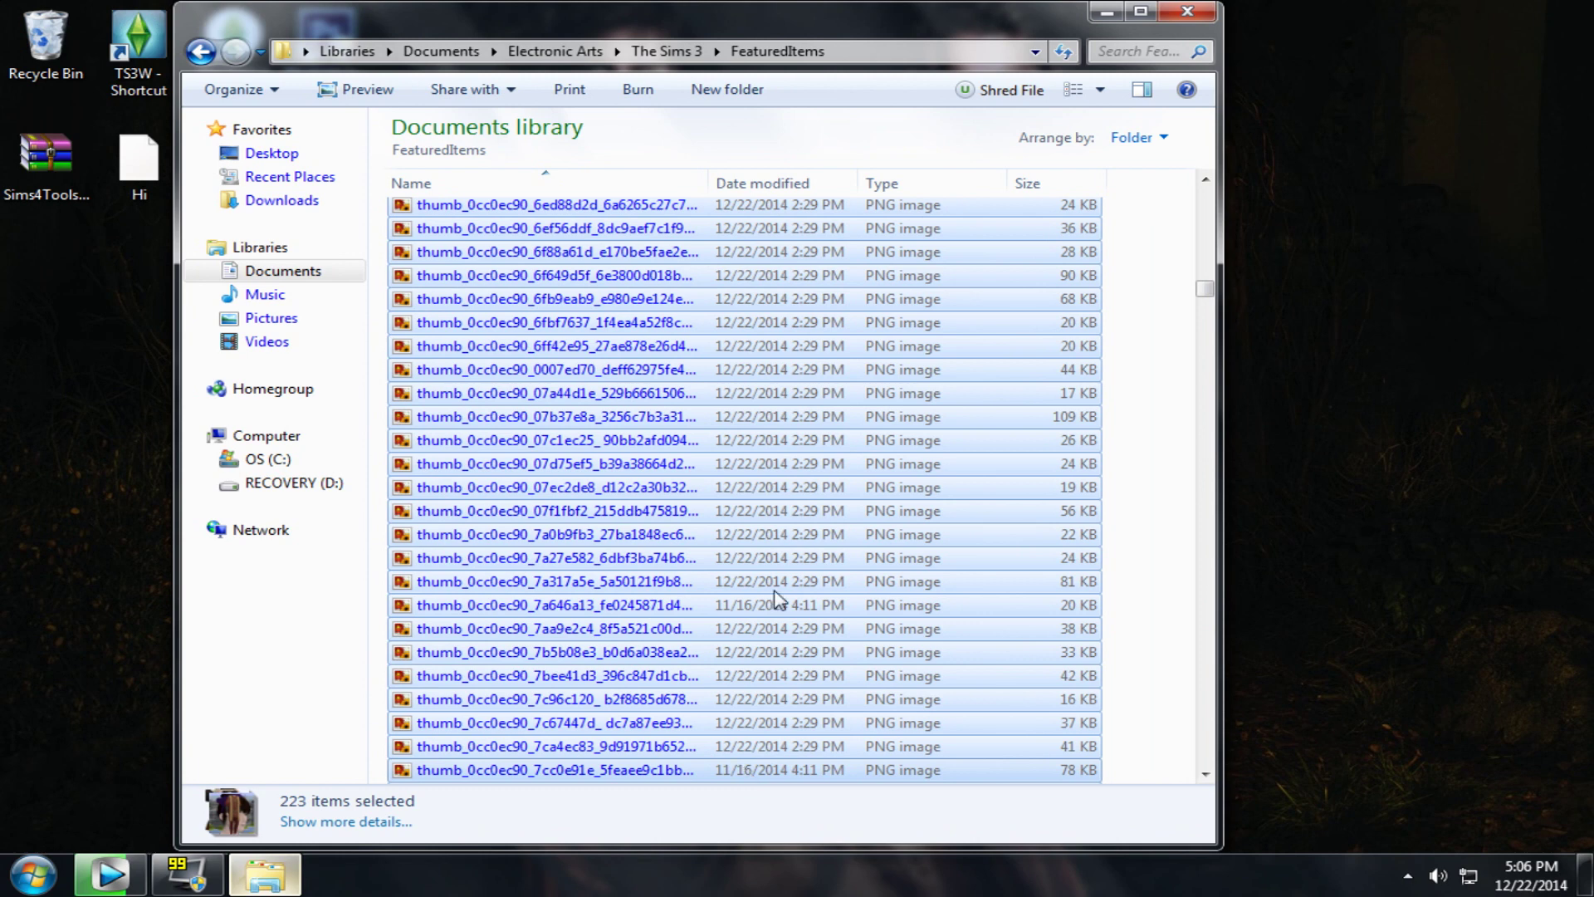
click(1205, 326)
drag(1206, 326, 1205, 776)
key(ctrl+a)
key(Delete)
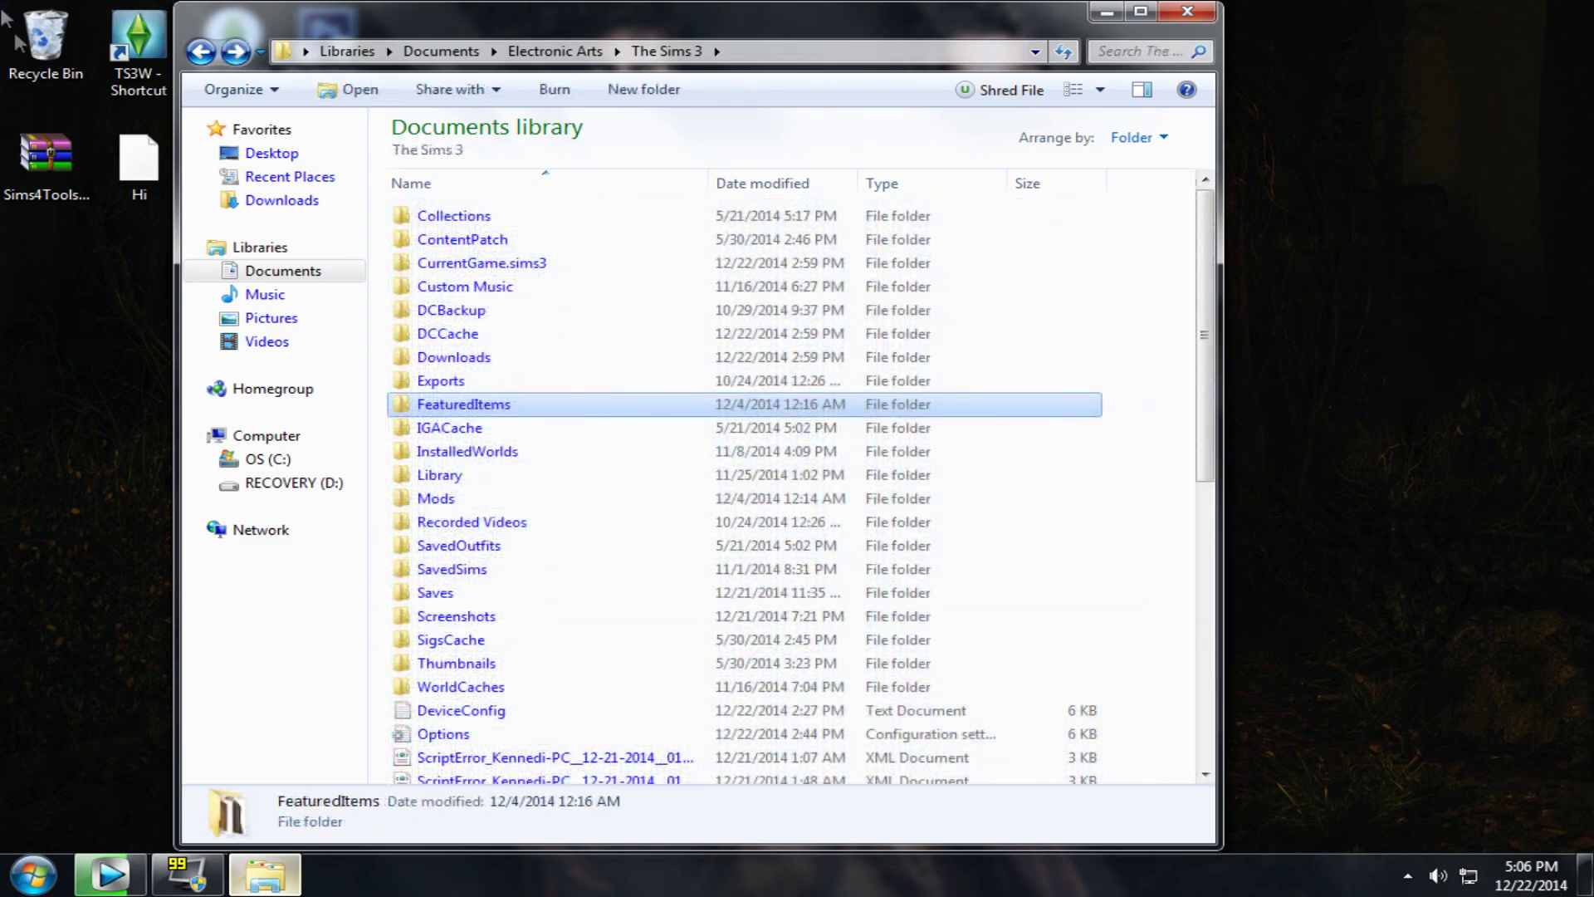
- Open the Screenshots folder in The Sims 3 folder and display its pictures as large icons
click(459, 520)
scroll(459, 520, down, 1)
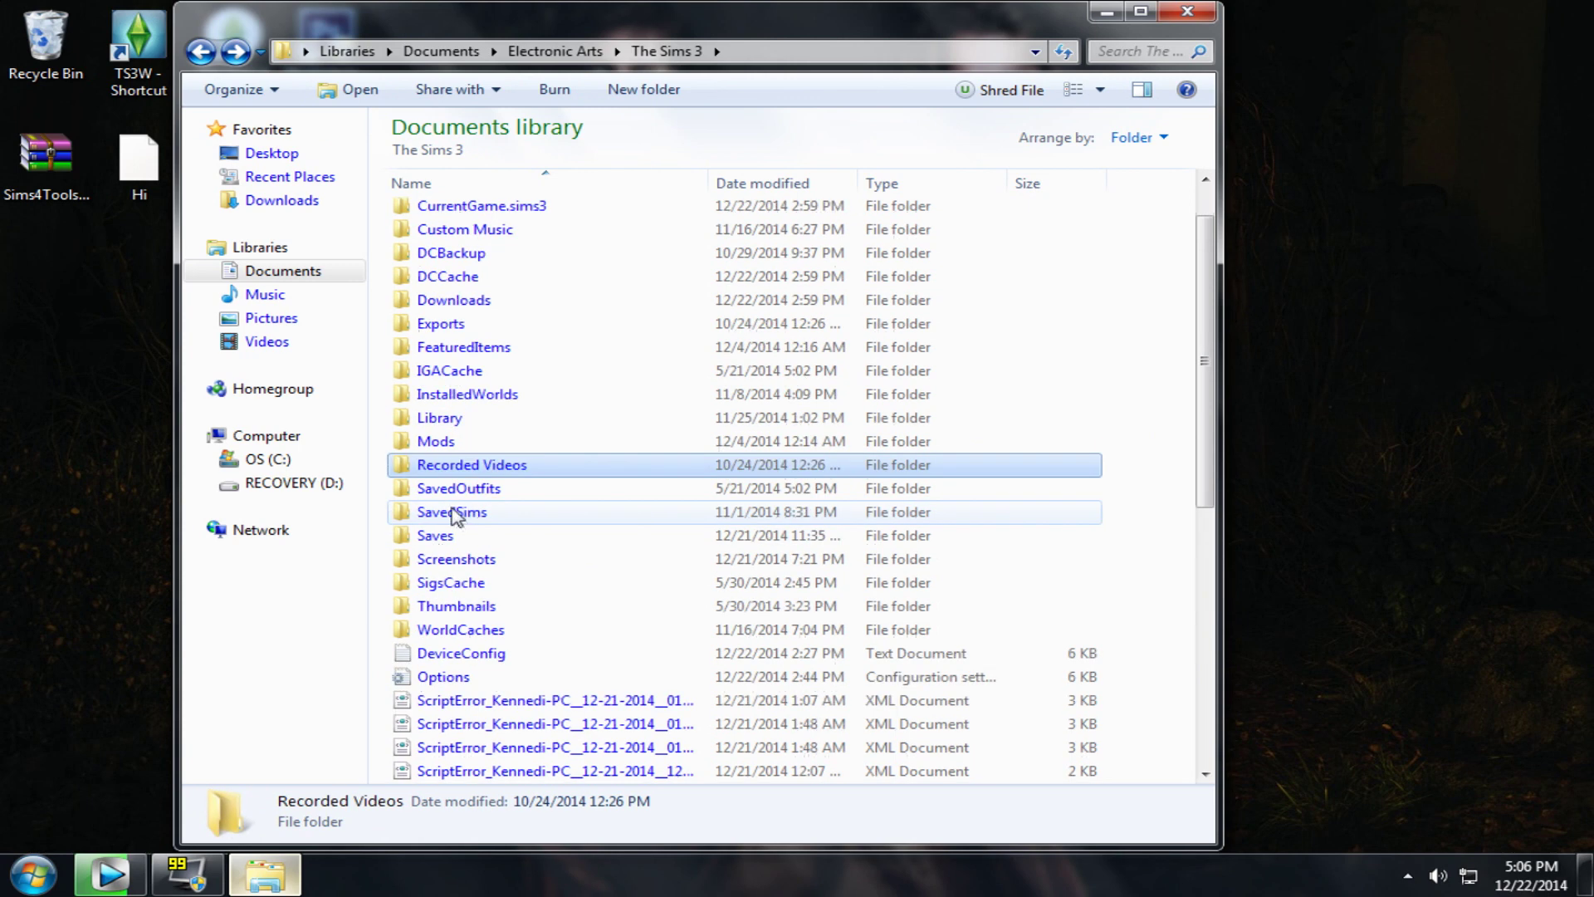
double_click(488, 567)
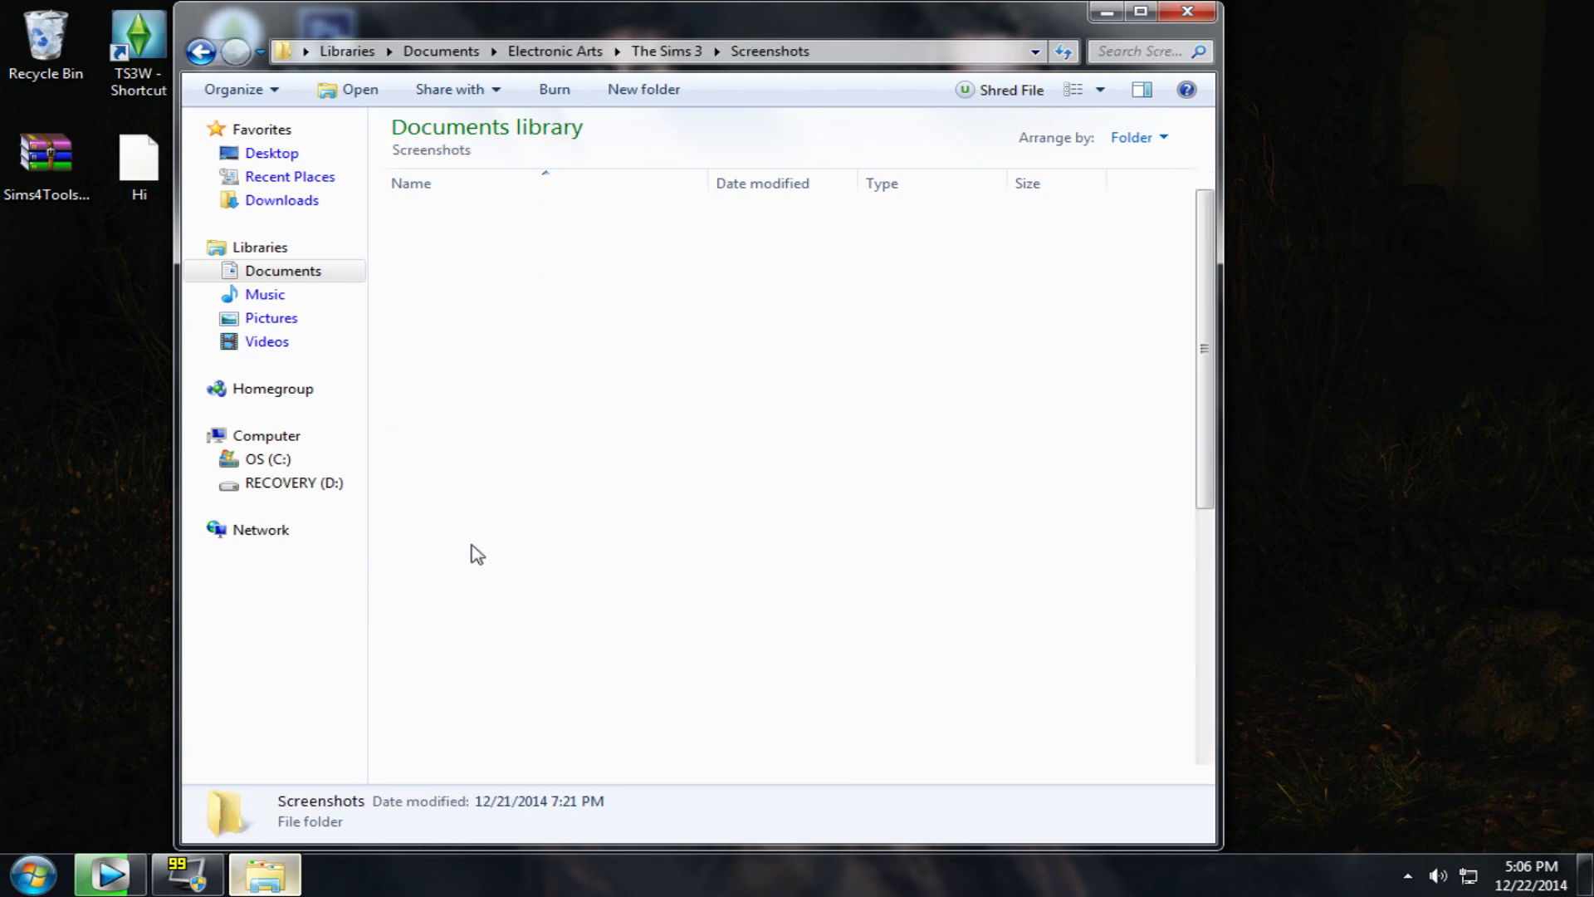
scroll(559, 409, down, 3)
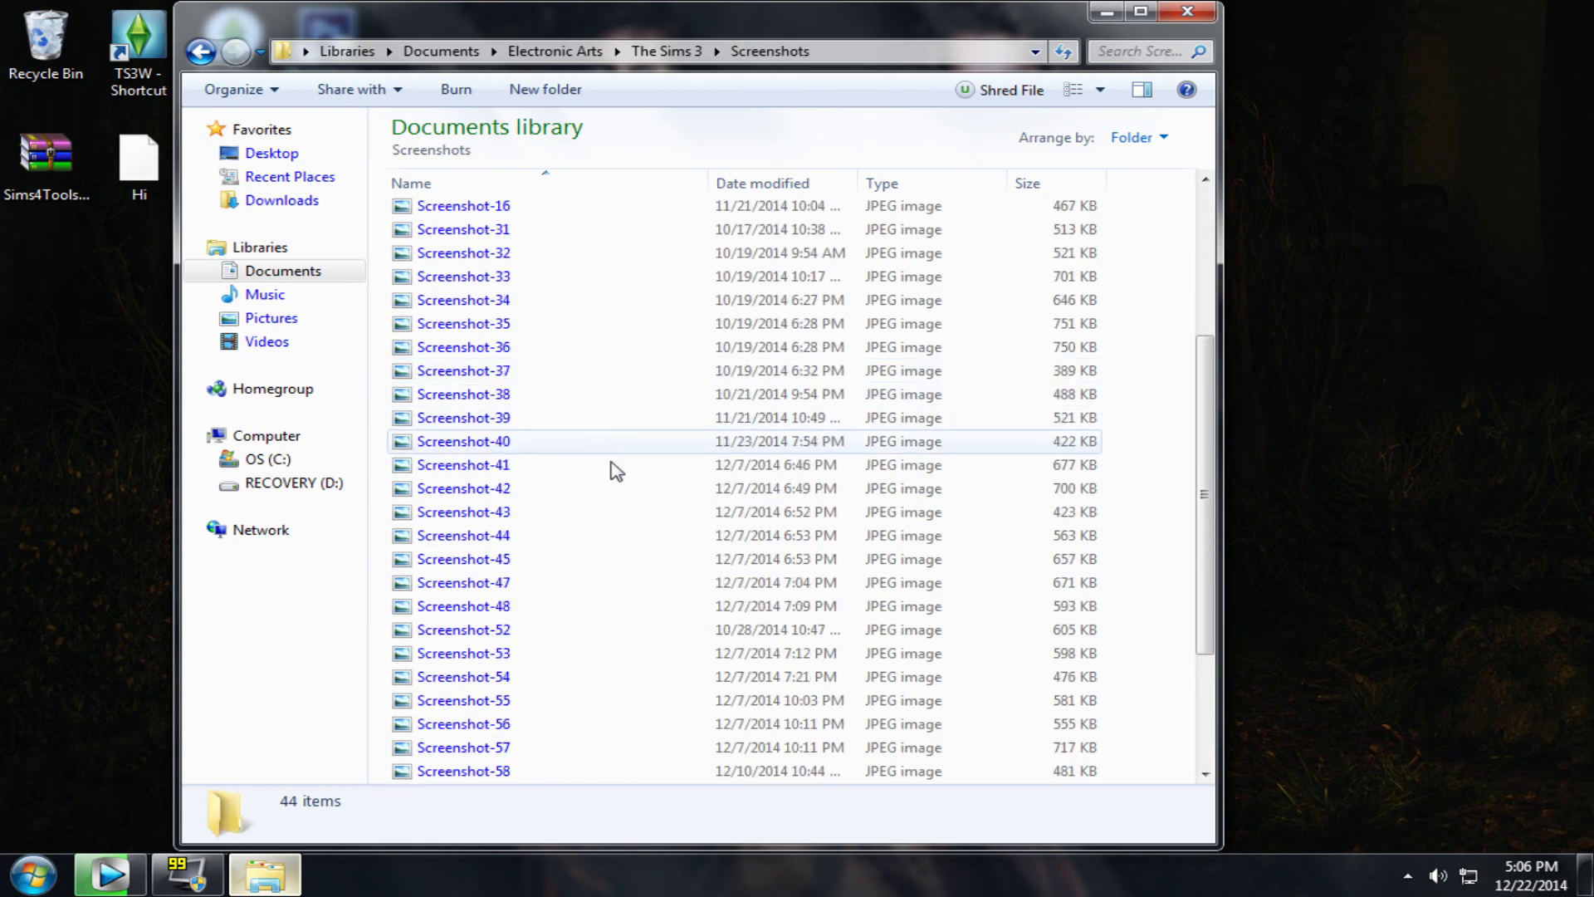
scroll(612, 466, down, 2)
click(1098, 93)
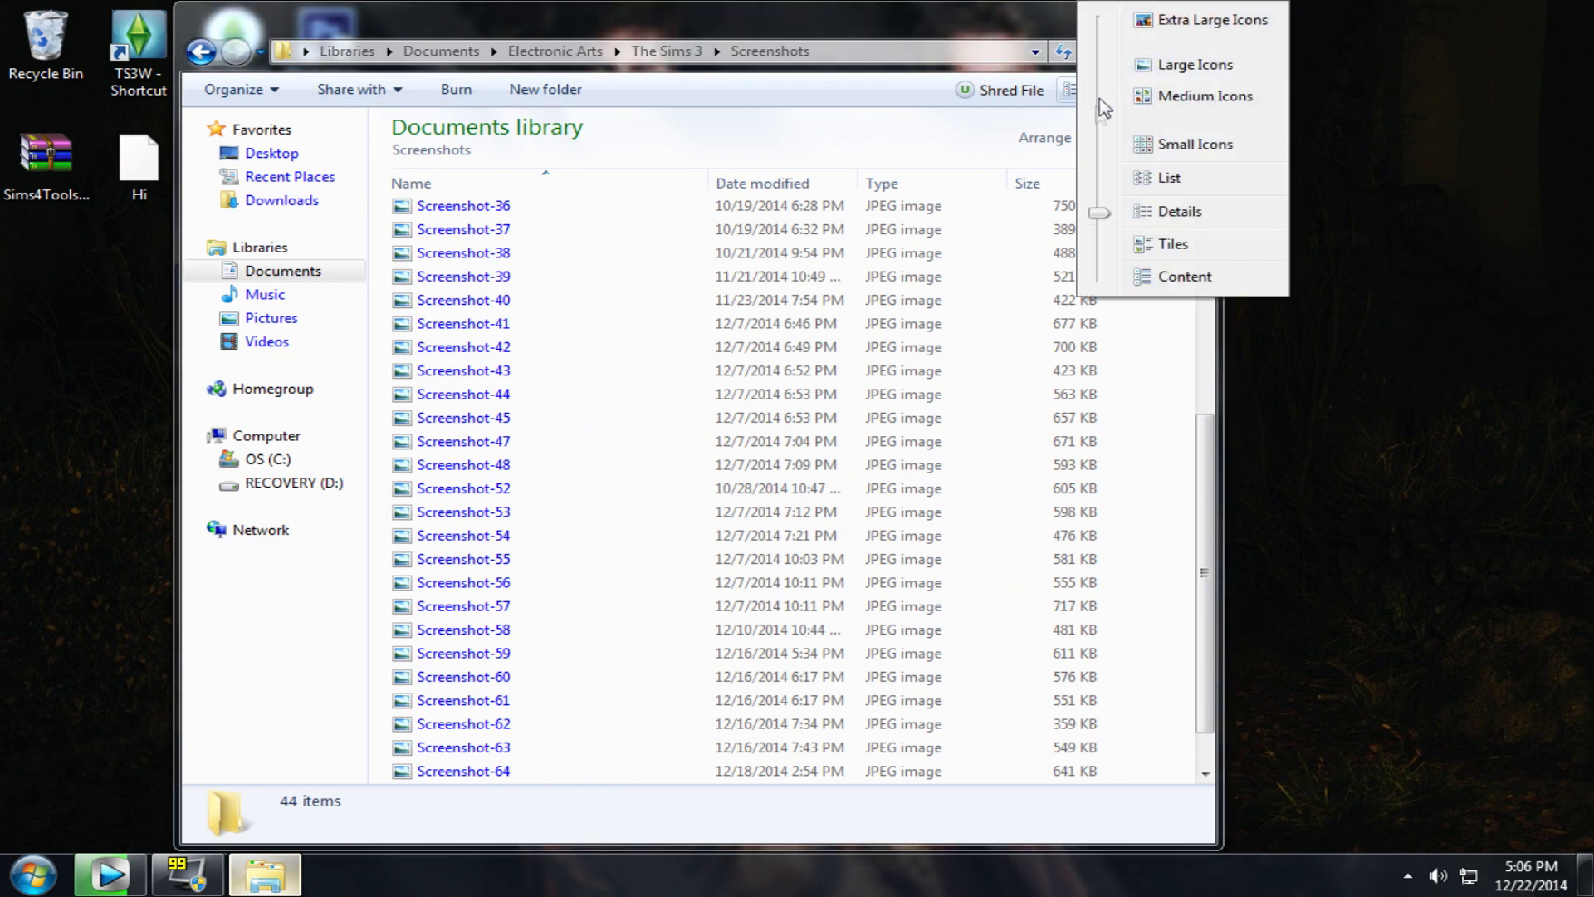
click(1159, 98)
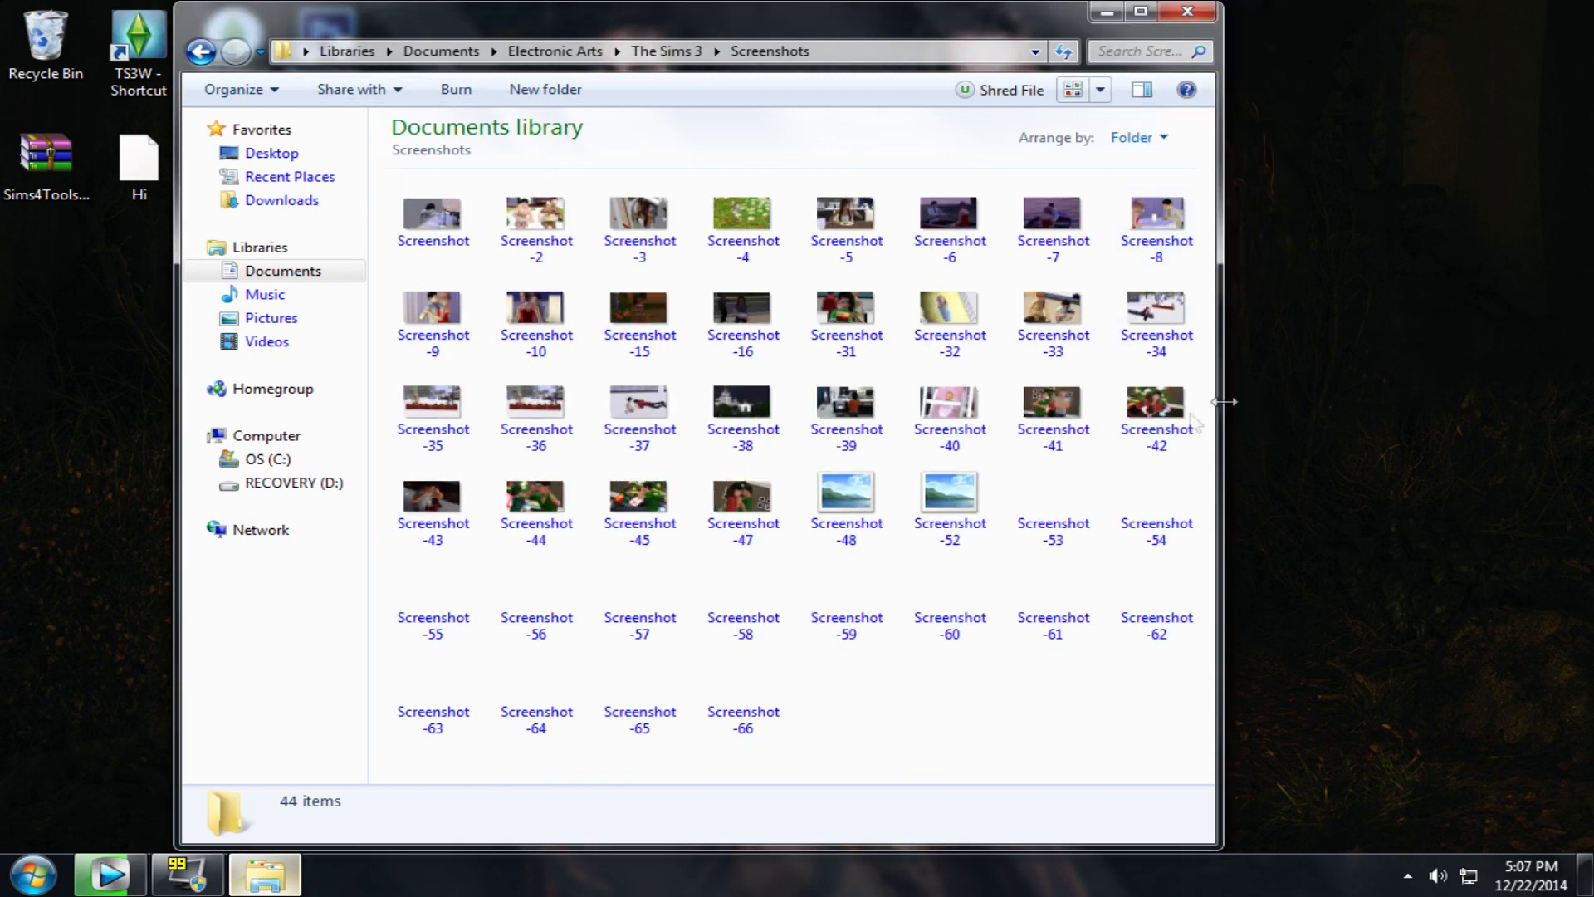
click(1100, 91)
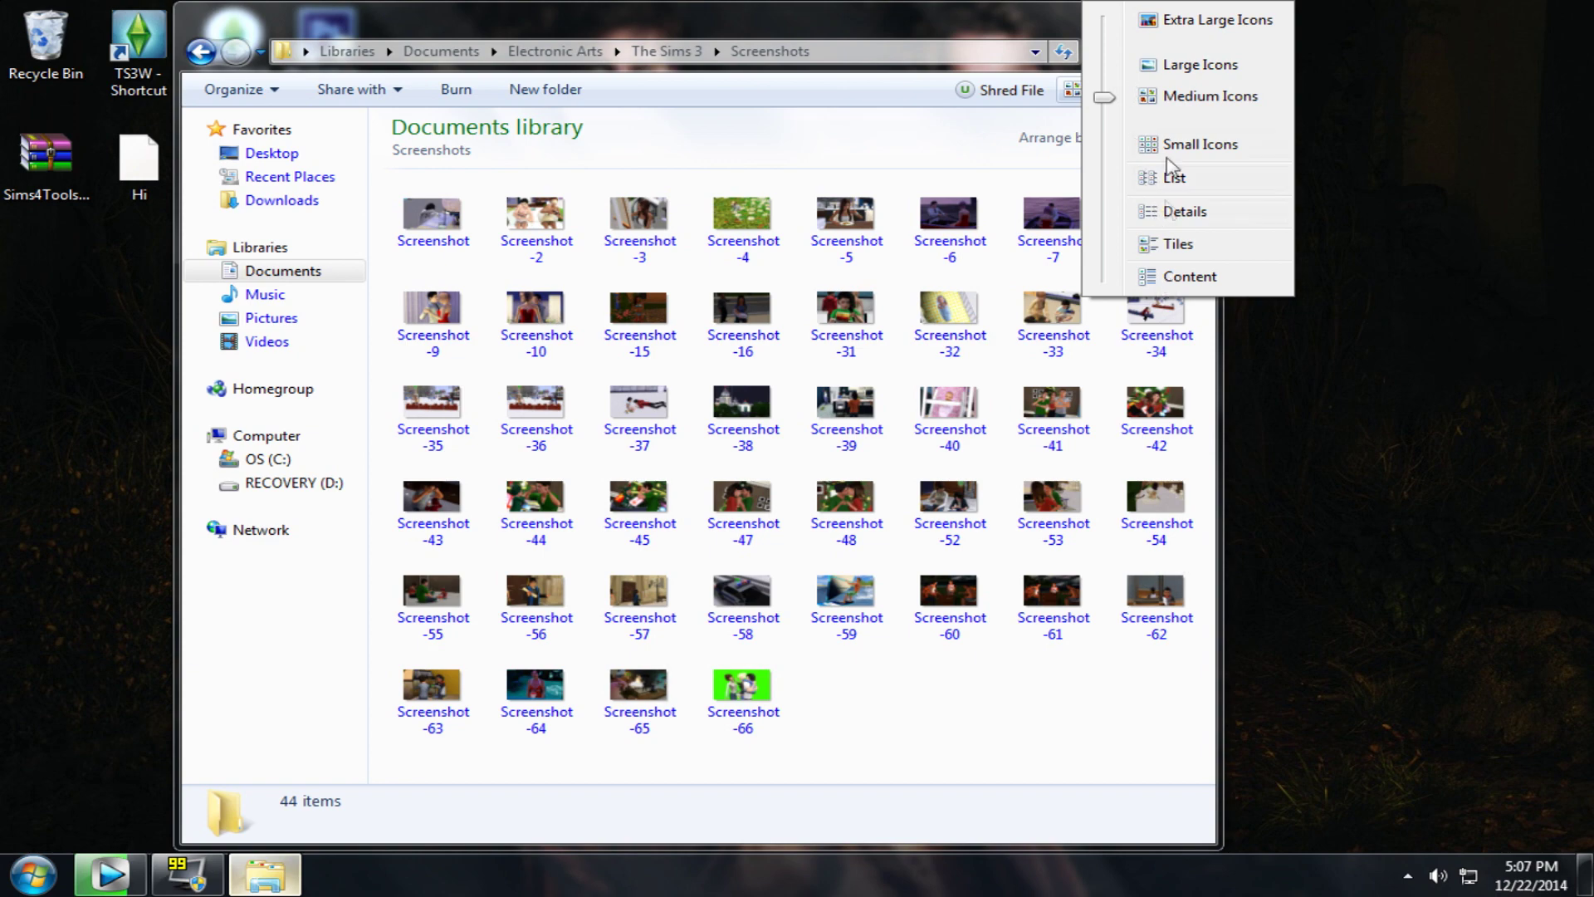
click(1162, 65)
scroll(1201, 374, down, 2)
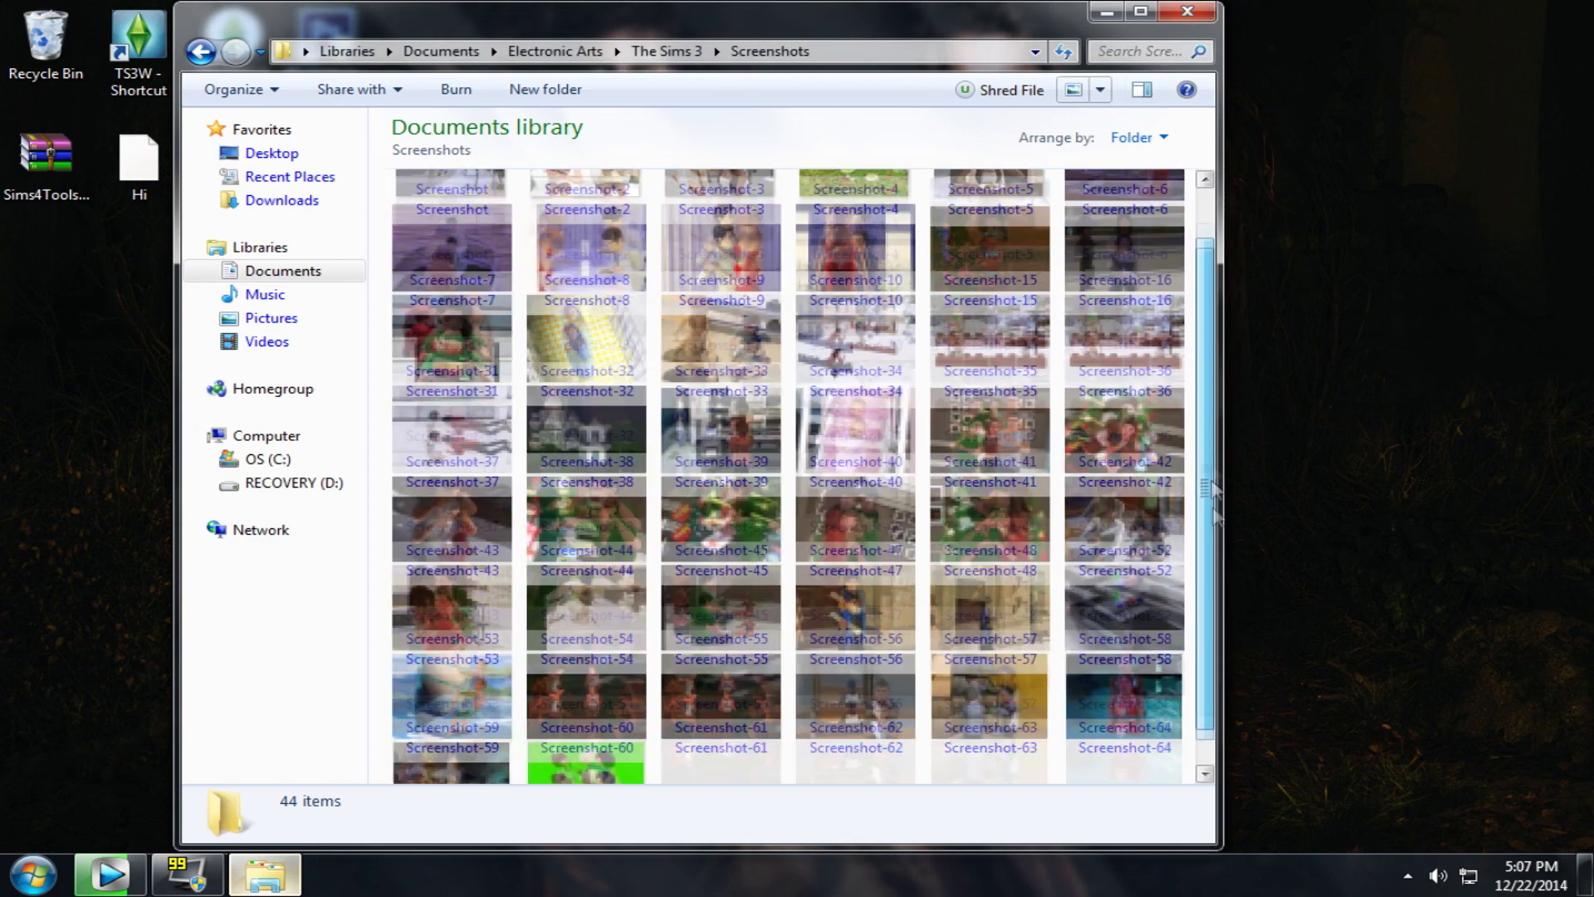
drag(1153, 743, 830, 368)
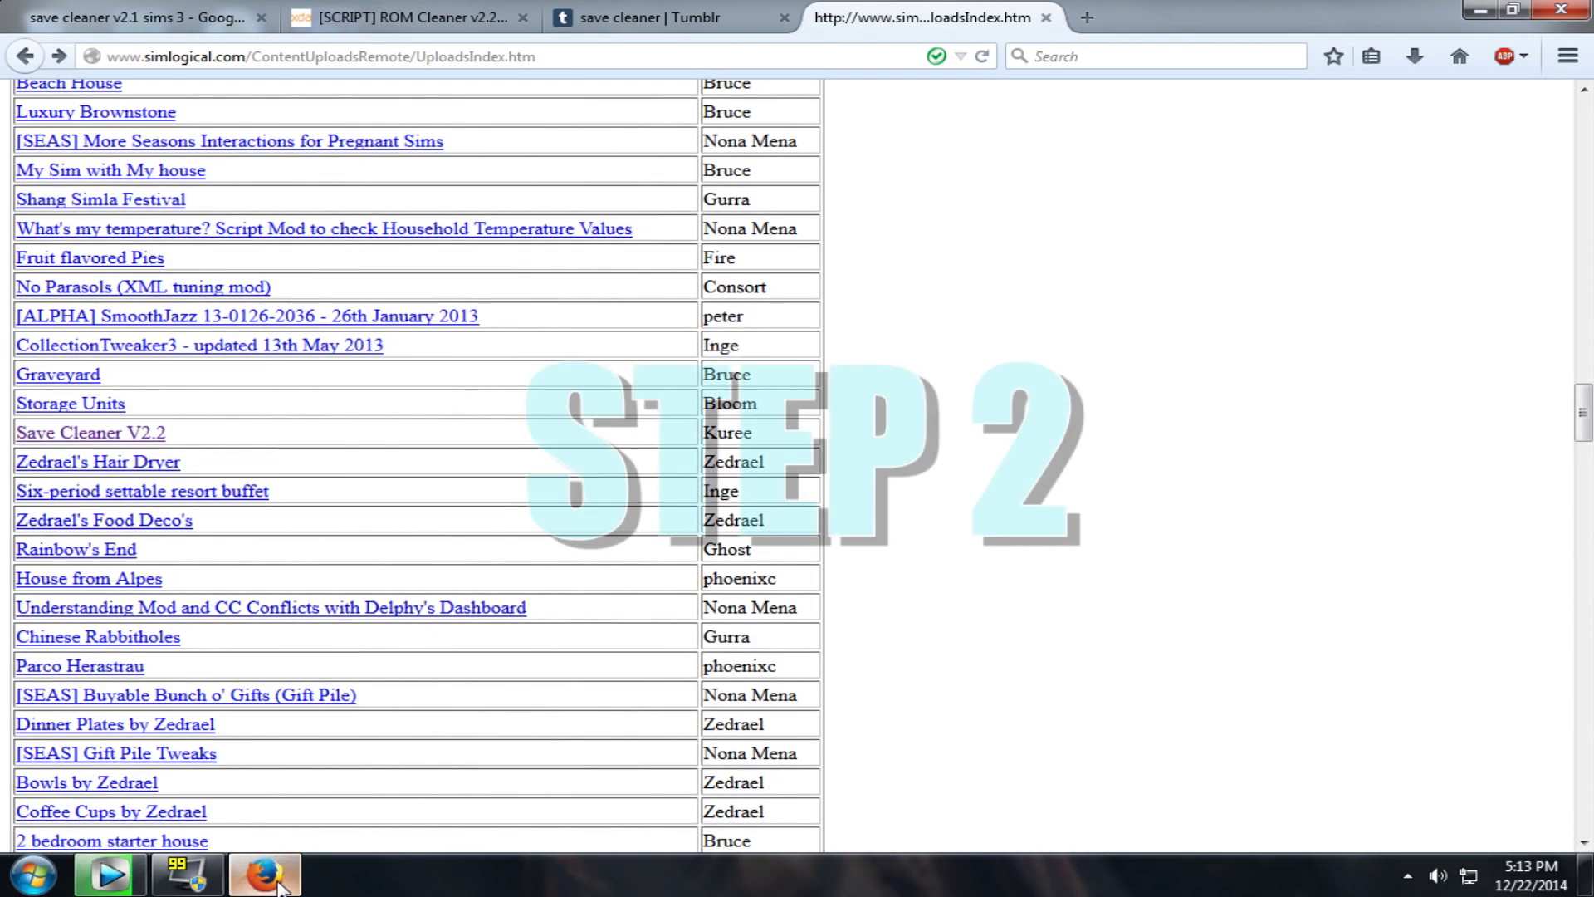
- Switch to Firefox and close the Tumblr, ROM Cleaner and Google search tabs, keeping the Simlogical uploads index
click(278, 865)
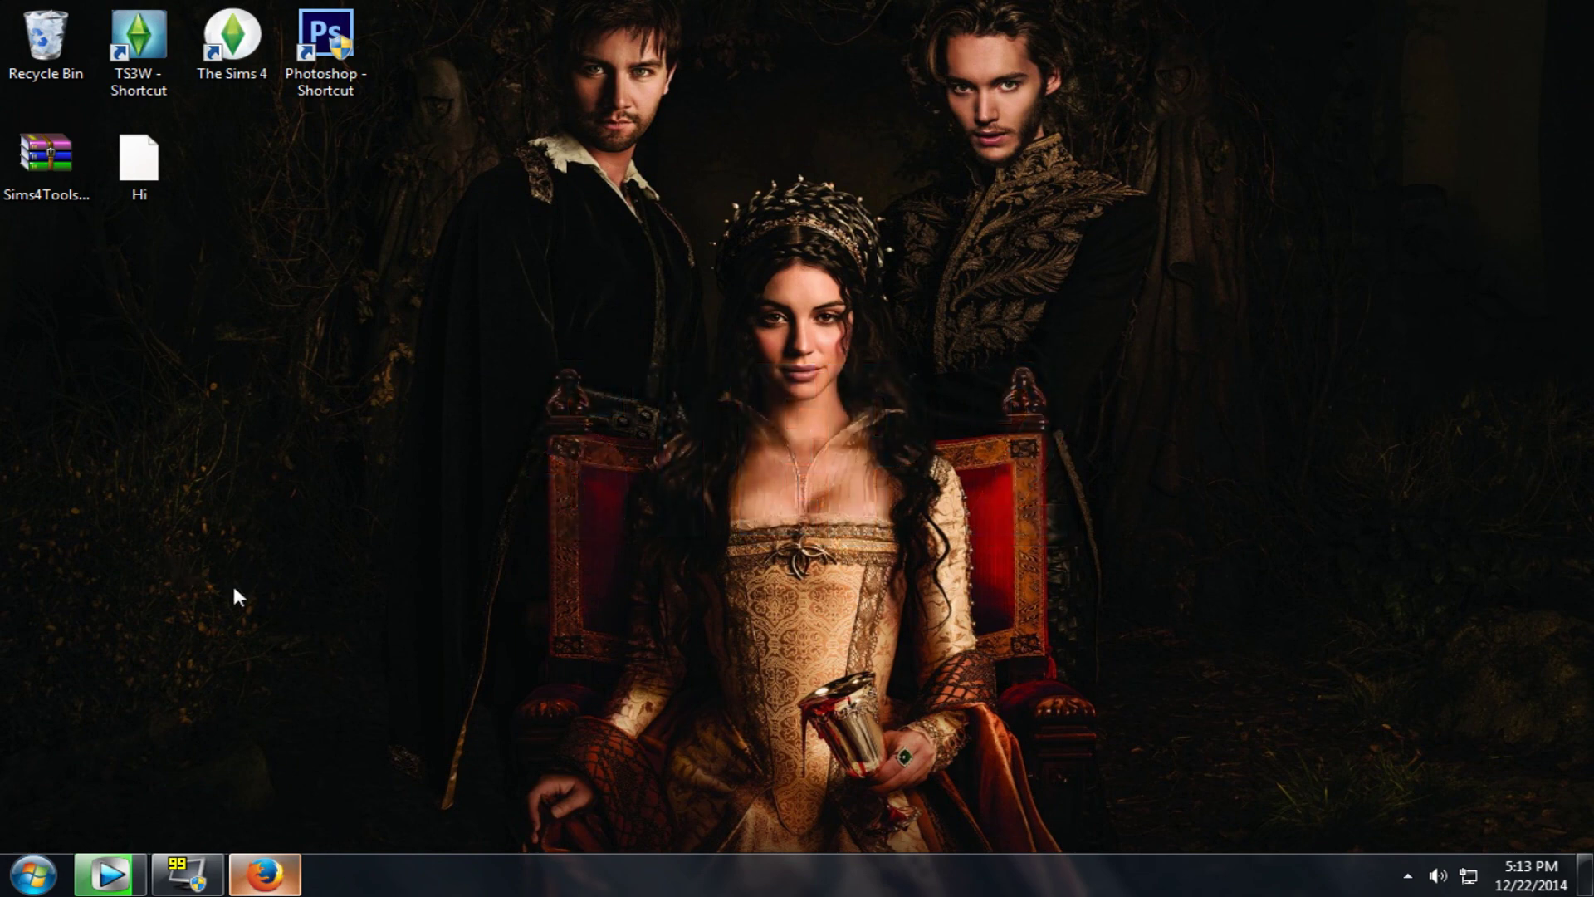
click(290, 878)
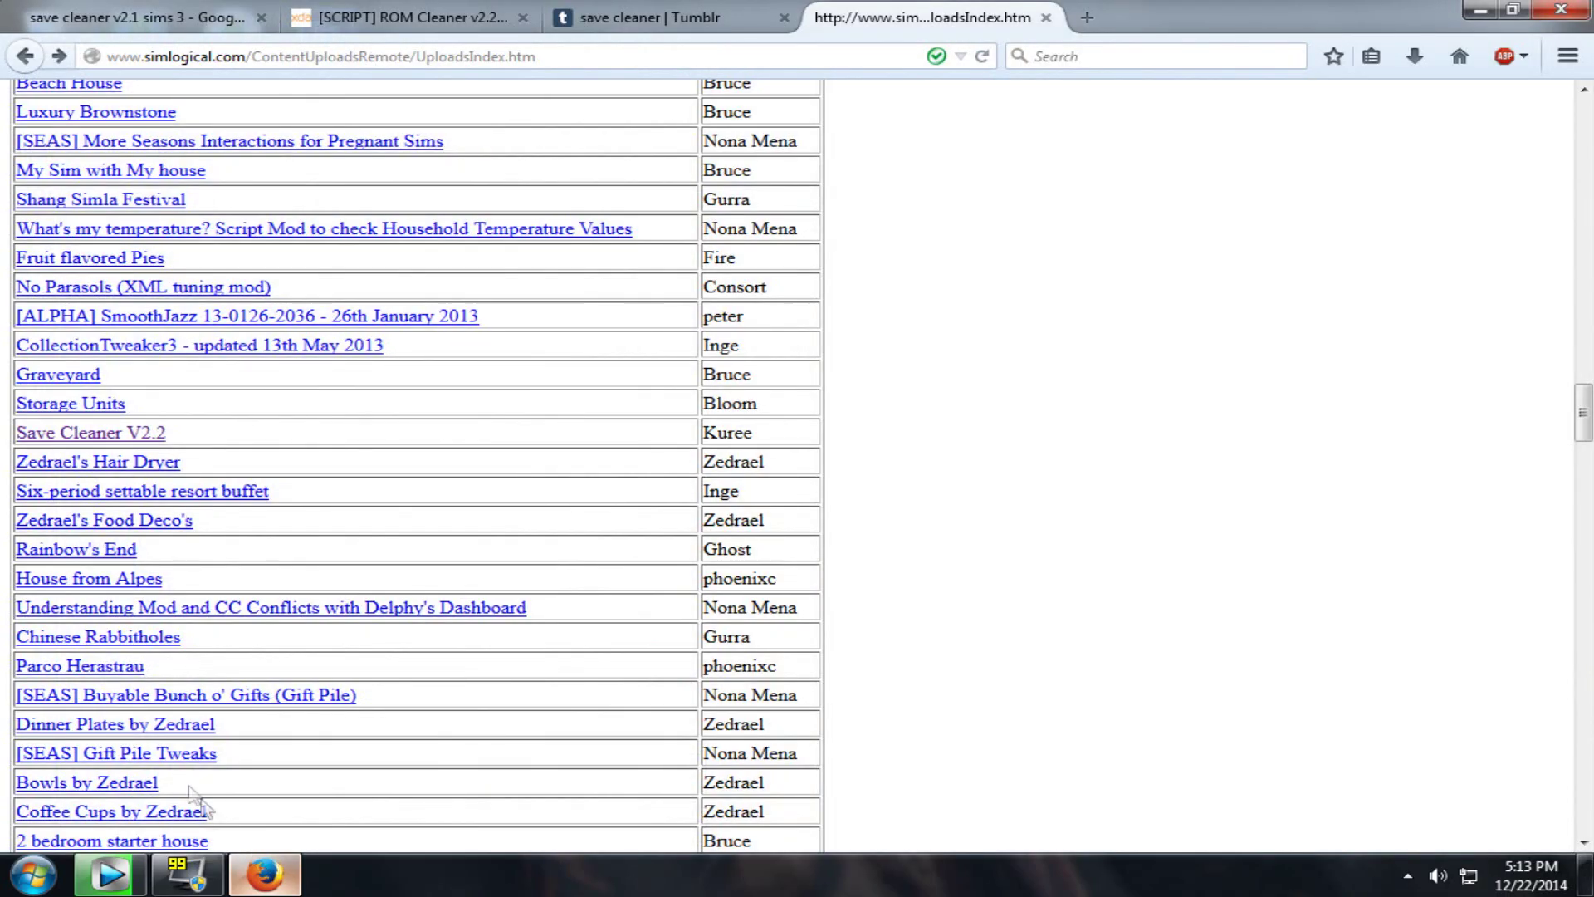
click(758, 29)
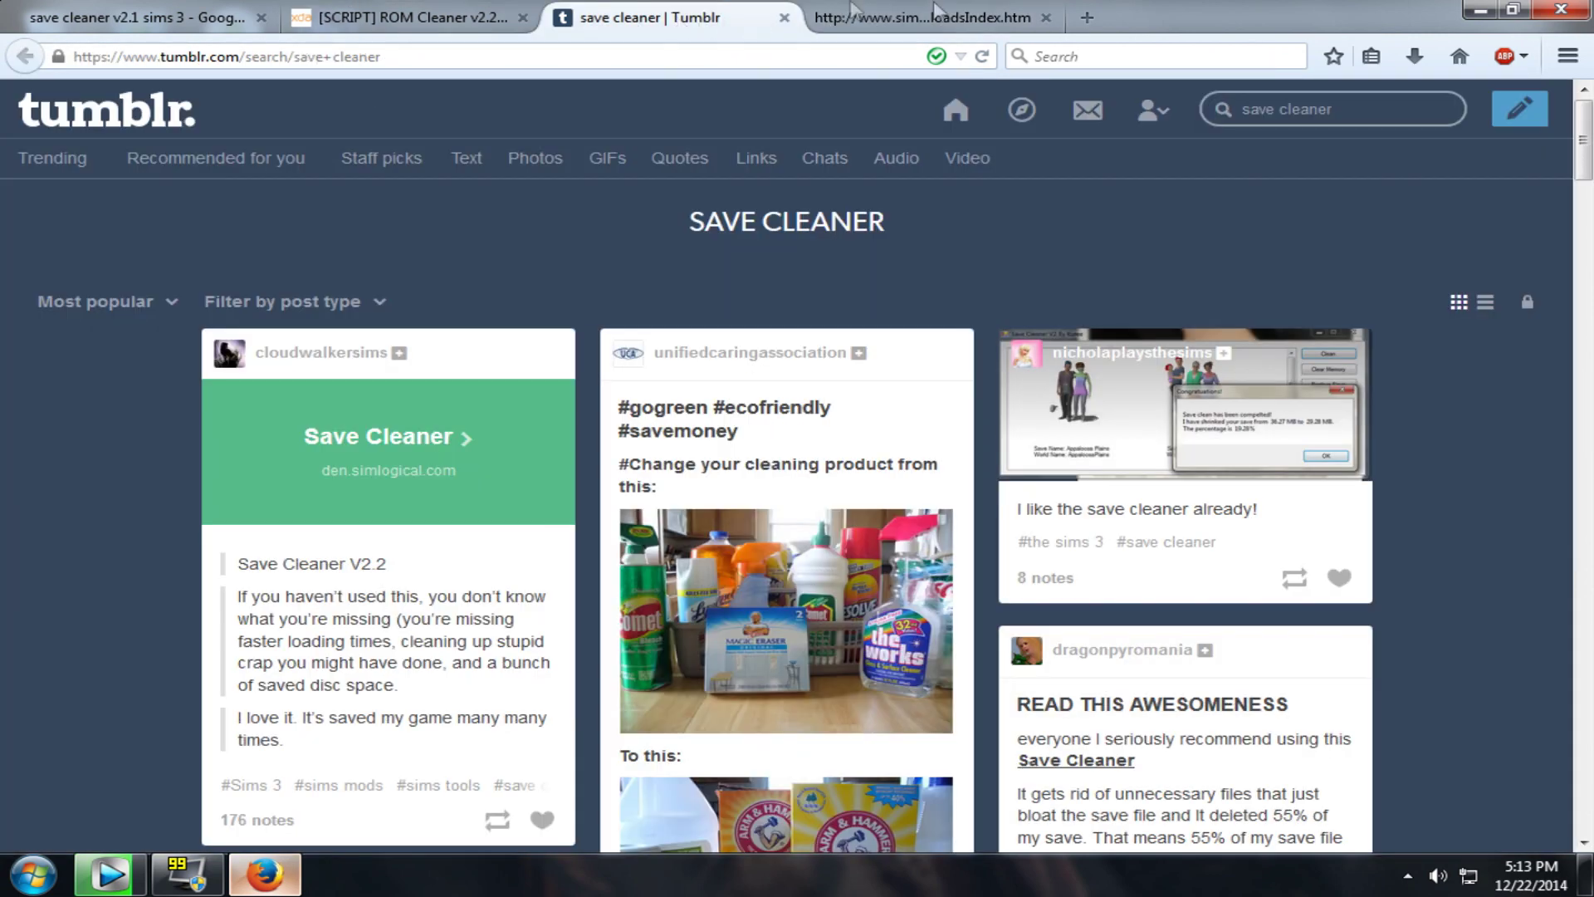
click(783, 17)
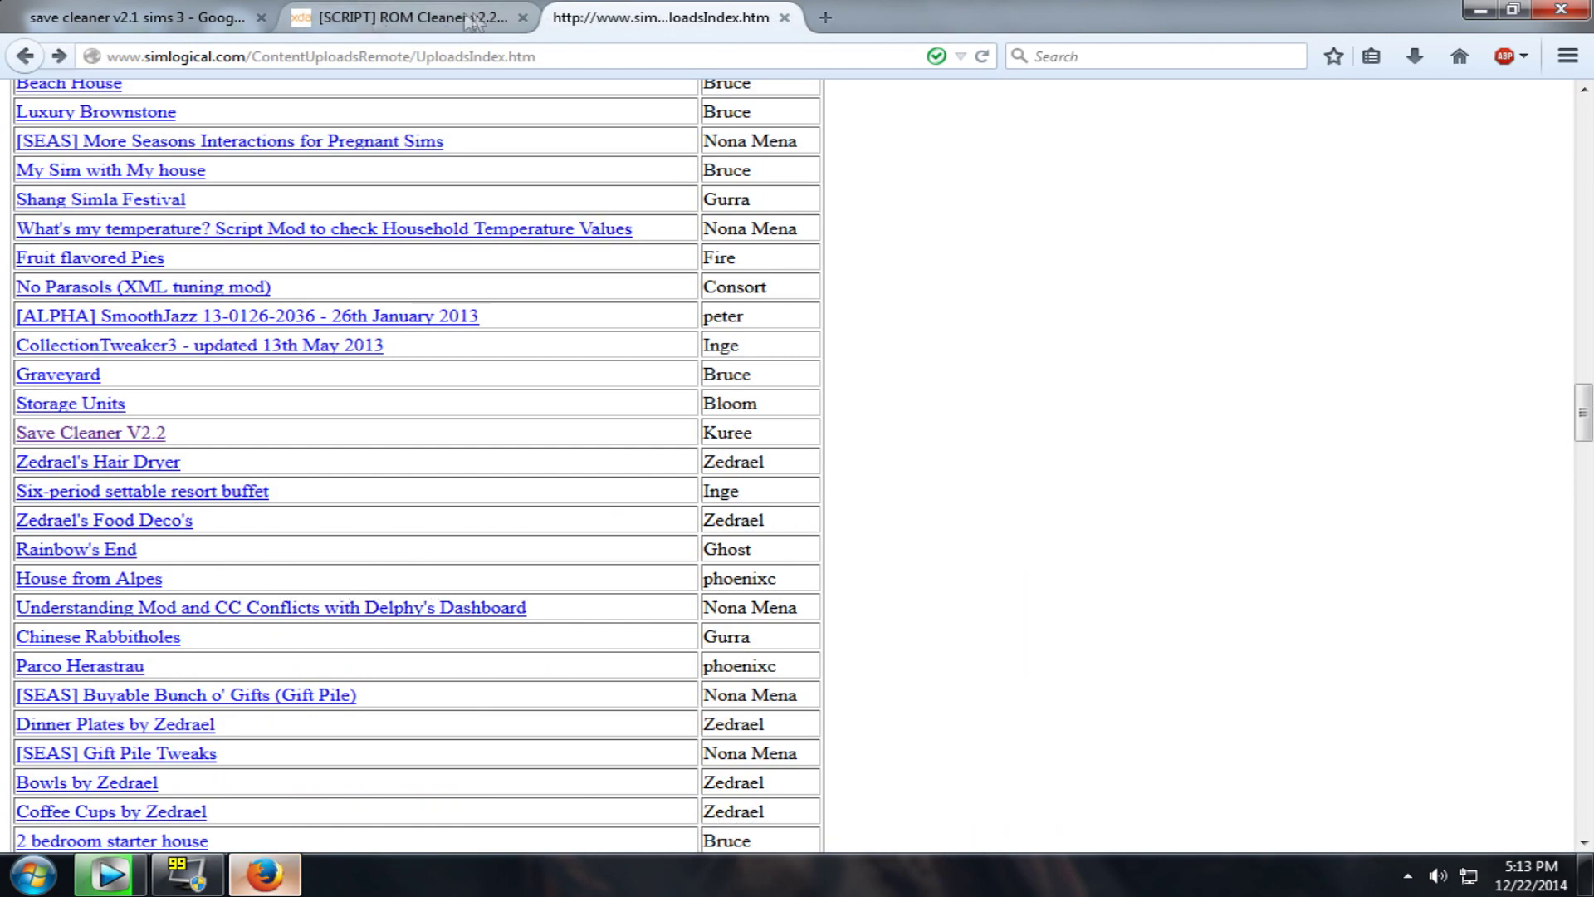
click(473, 21)
click(239, 19)
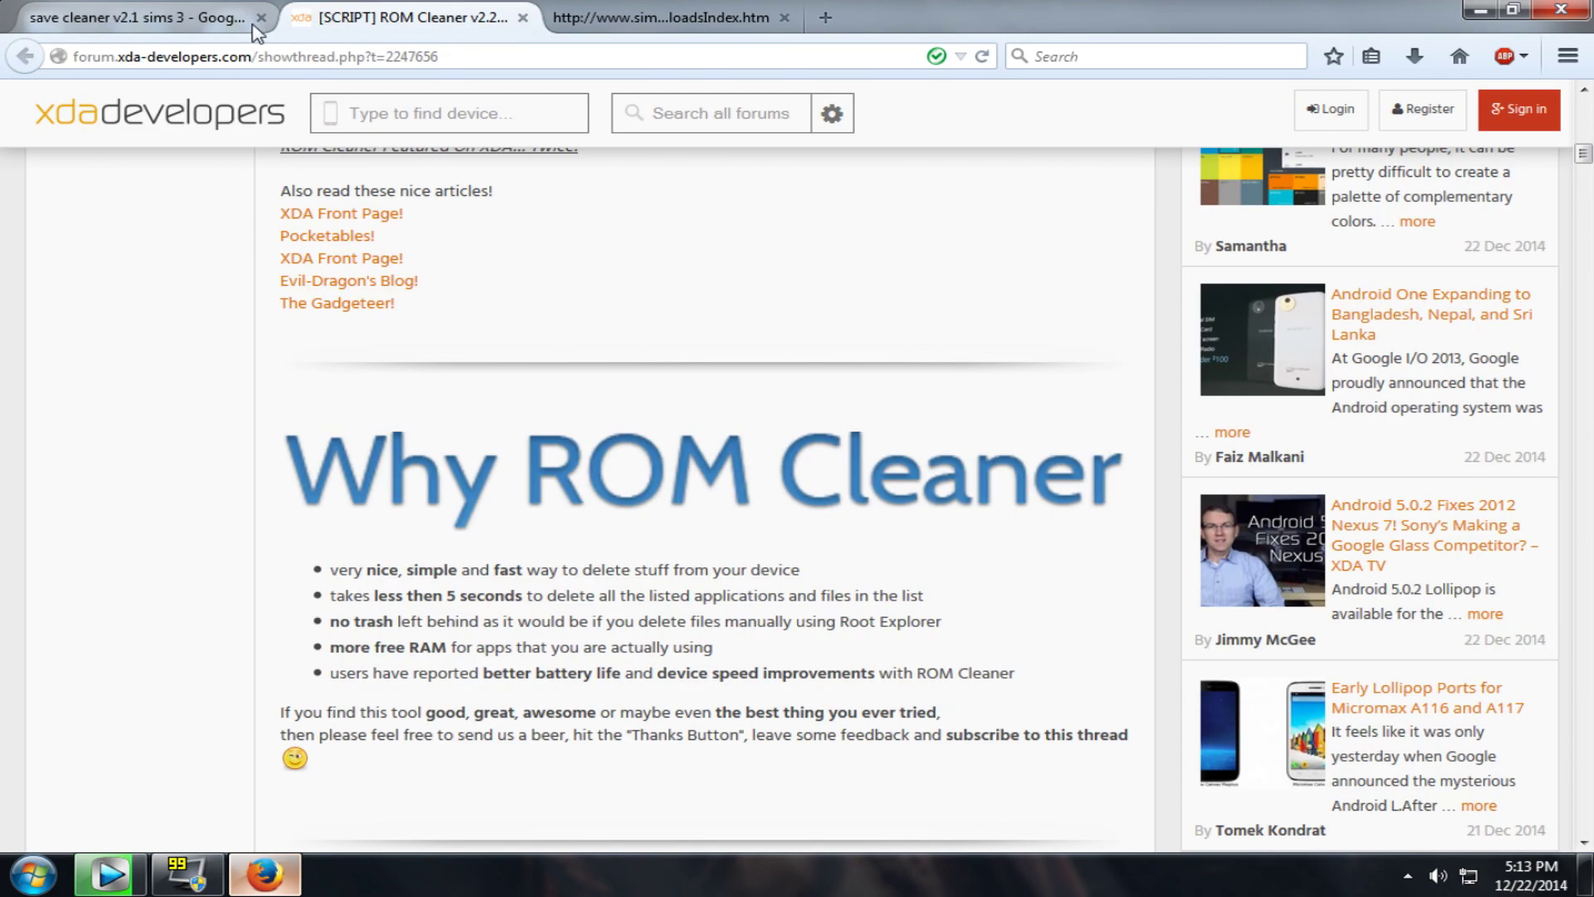
click(260, 18)
click(260, 17)
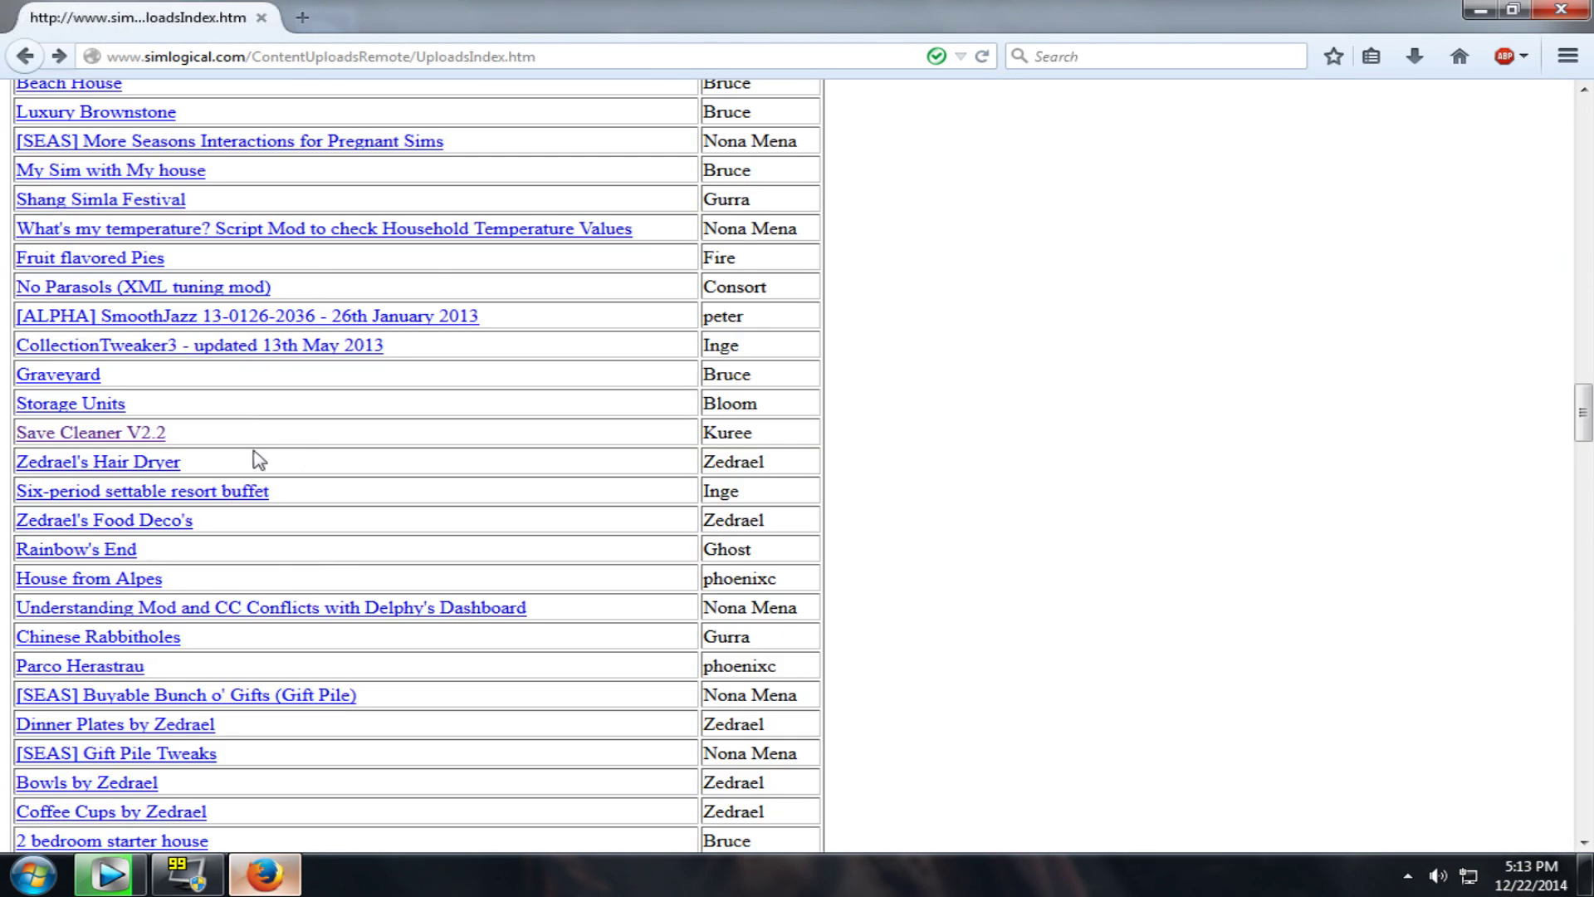
- Find the Save Cleaner V2.2 entry in the Simlogical uploads index and open its page in a new tab
scroll(98, 620, down, 3)
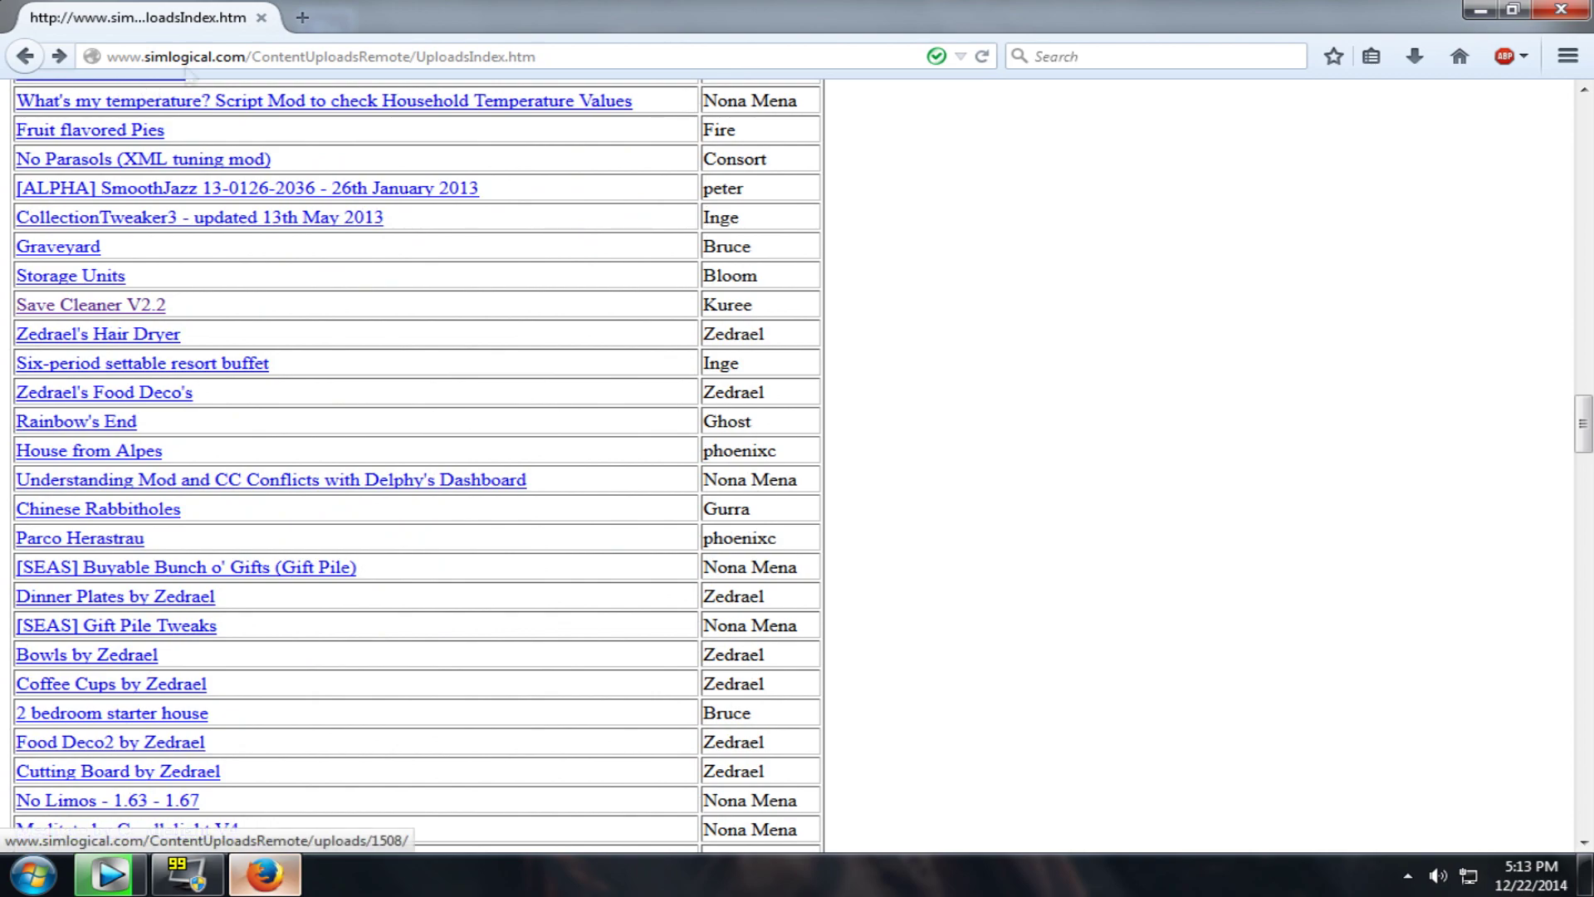
scroll(141, 326, up, 3)
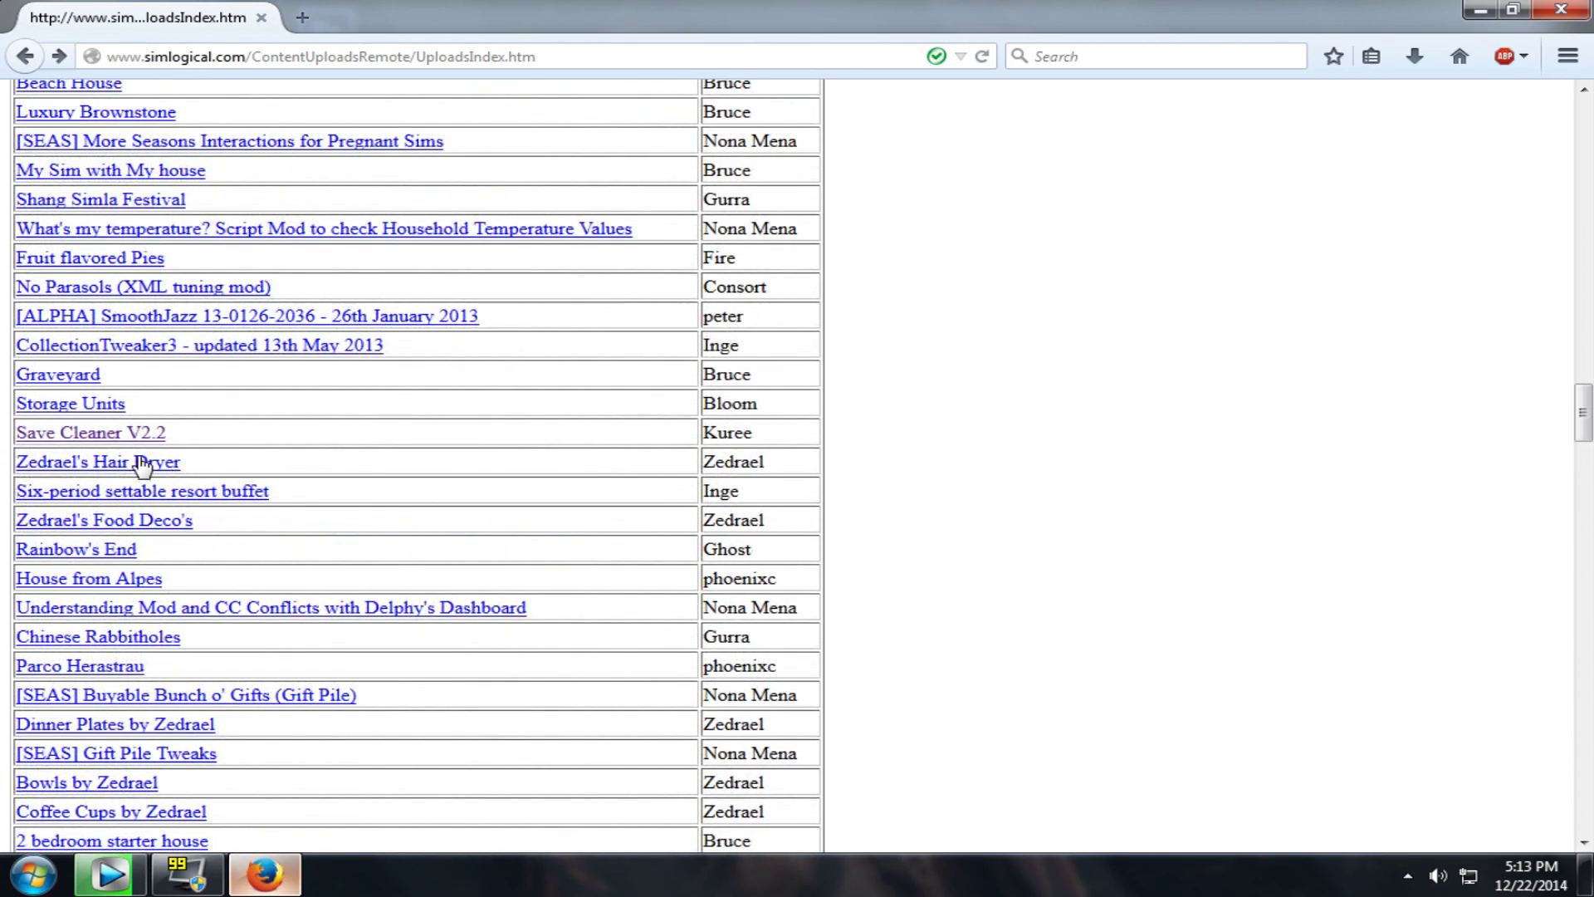
scroll(141, 462, down, 3)
scroll(141, 369, up, 10)
scroll(103, 648, down, 5)
scroll(103, 648, down, 2)
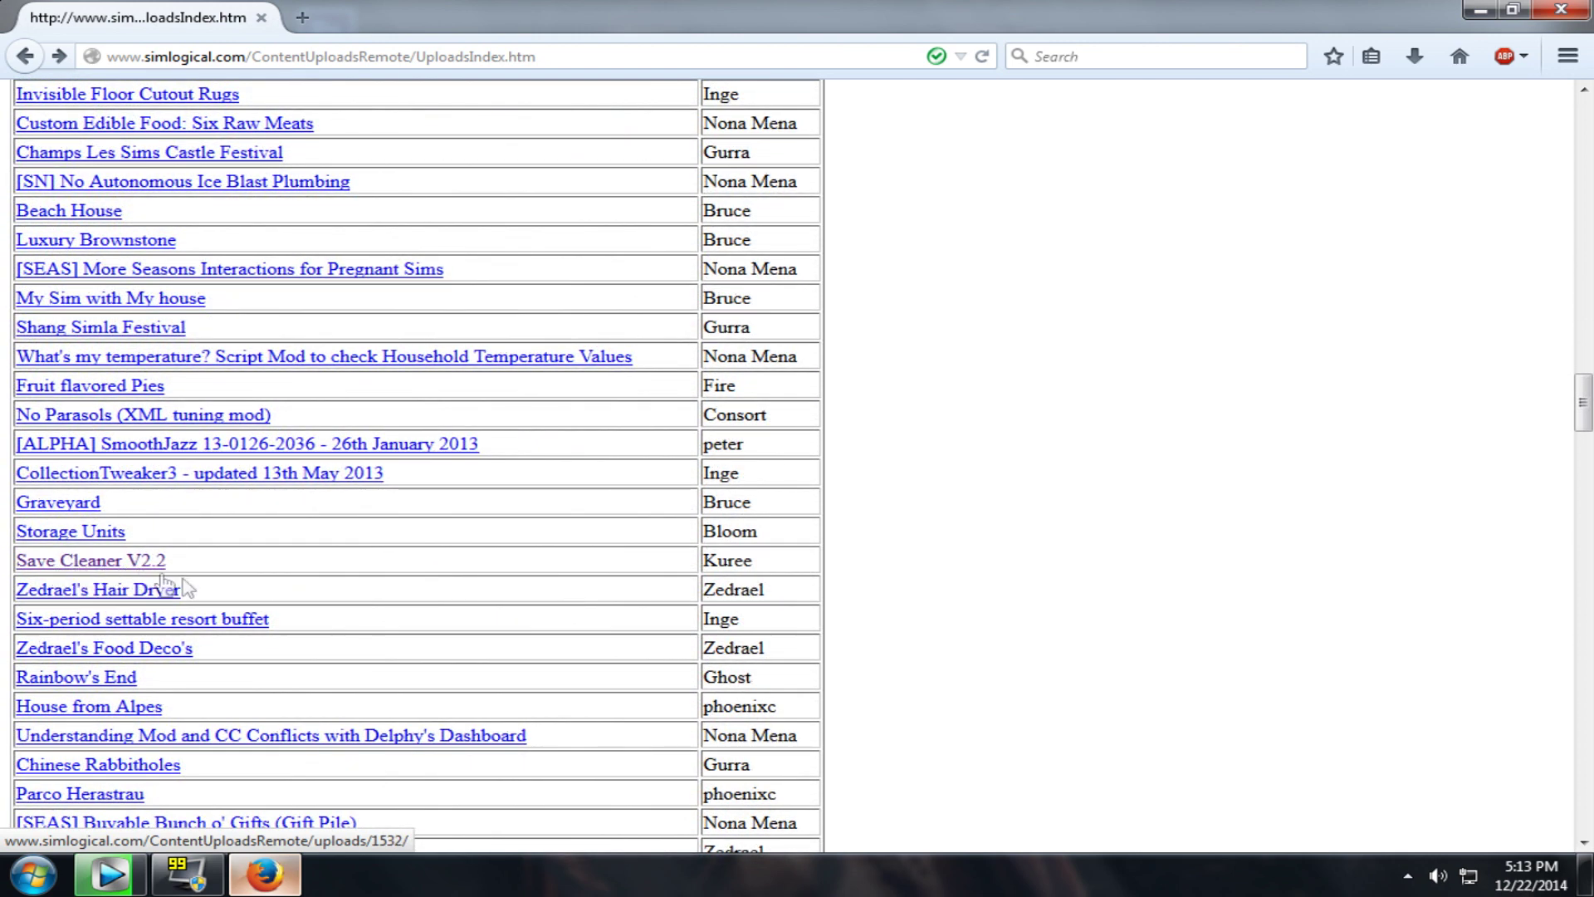
right_click(139, 567)
click(248, 584)
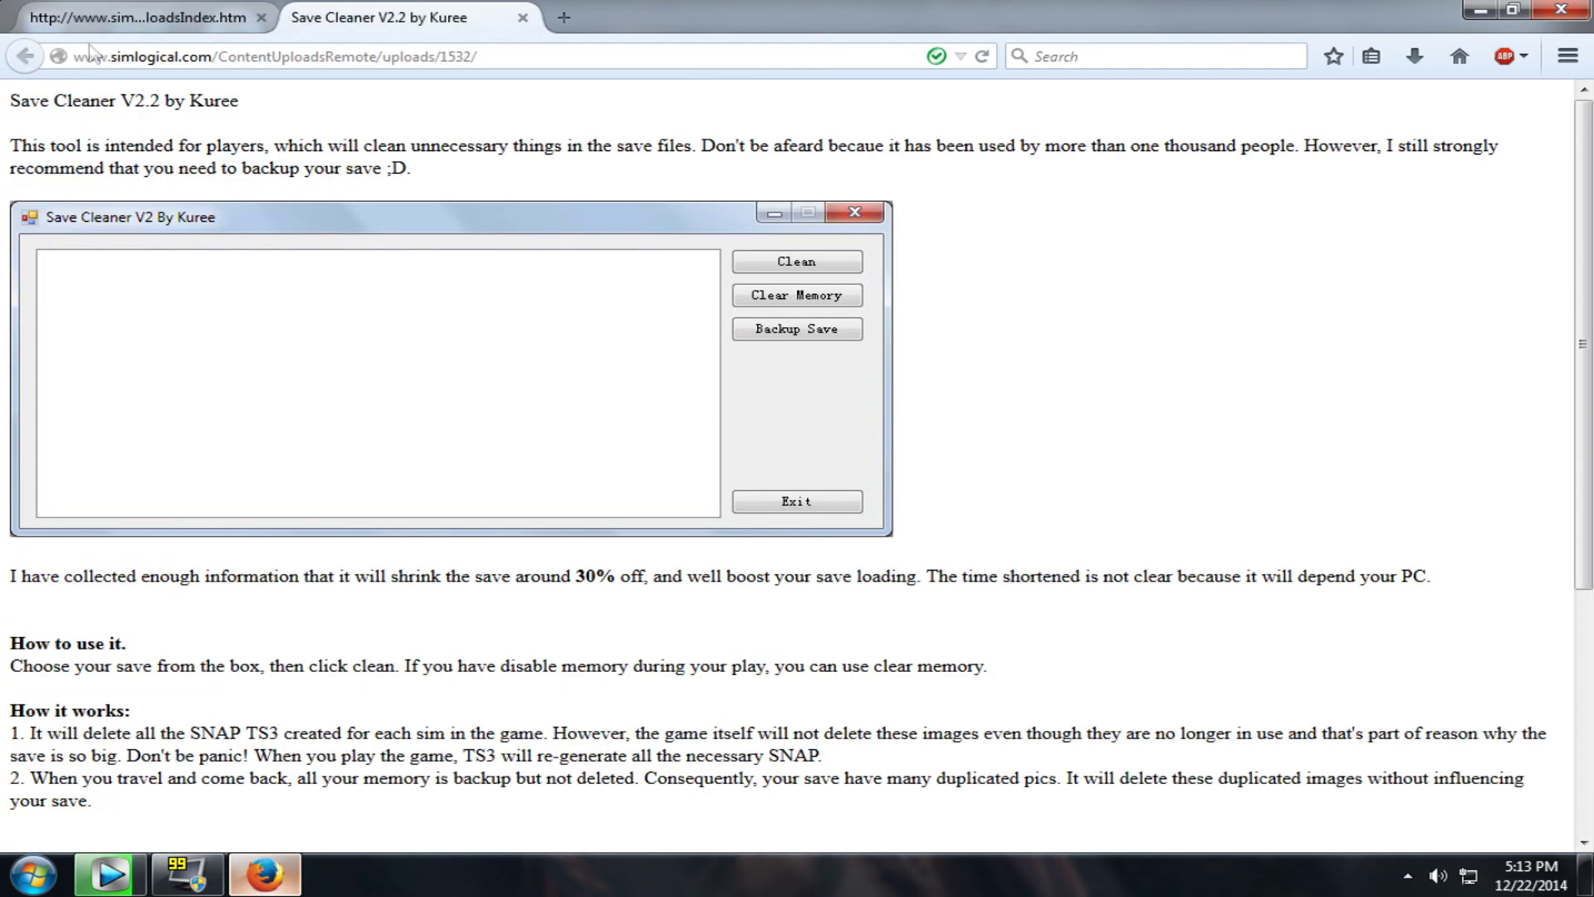
- Download the zip version of Save Cleaner V2.2, saving SaveCleanerV2.2.zip, and close the blank download tab
scroll(197, 188, down, 3)
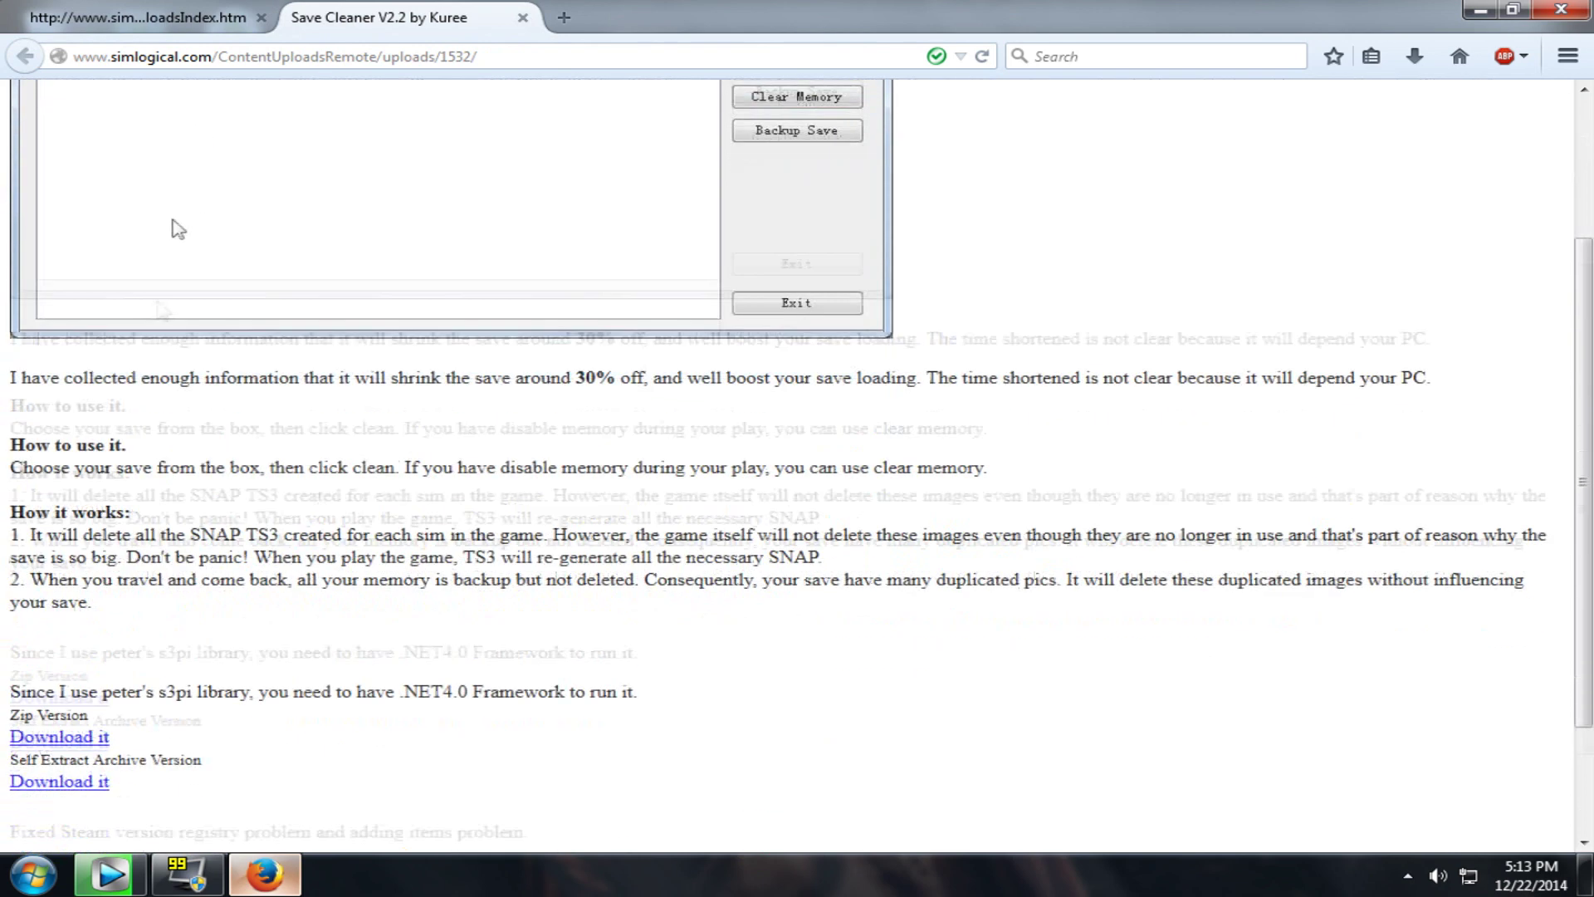
scroll(91, 581, down, 1)
right_click(87, 587)
click(124, 605)
click(624, 16)
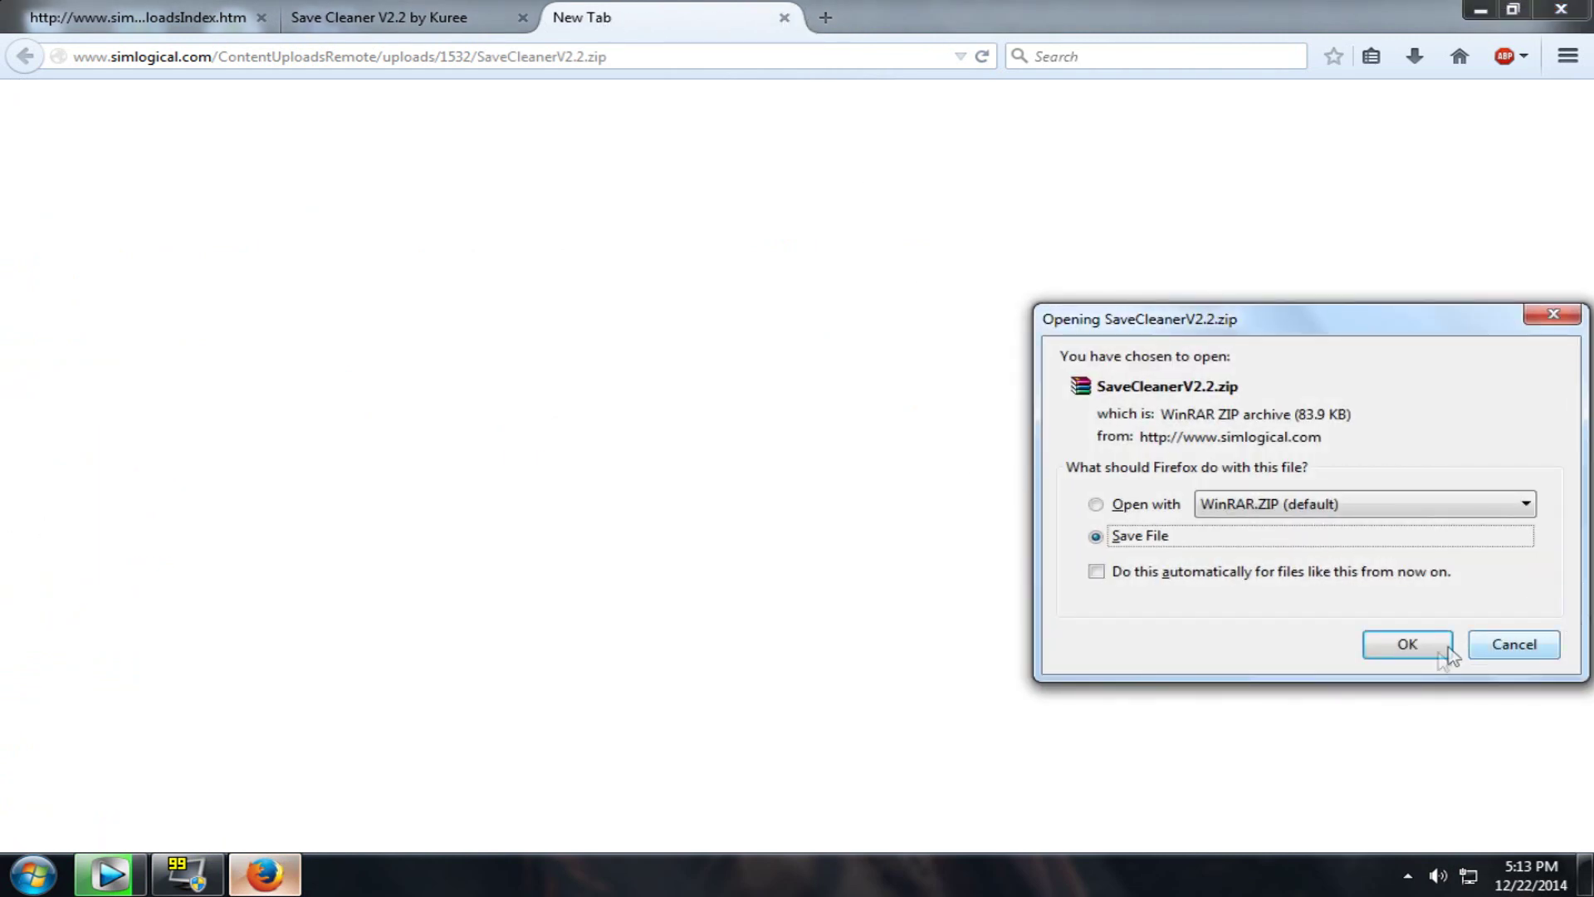
click(1014, 107)
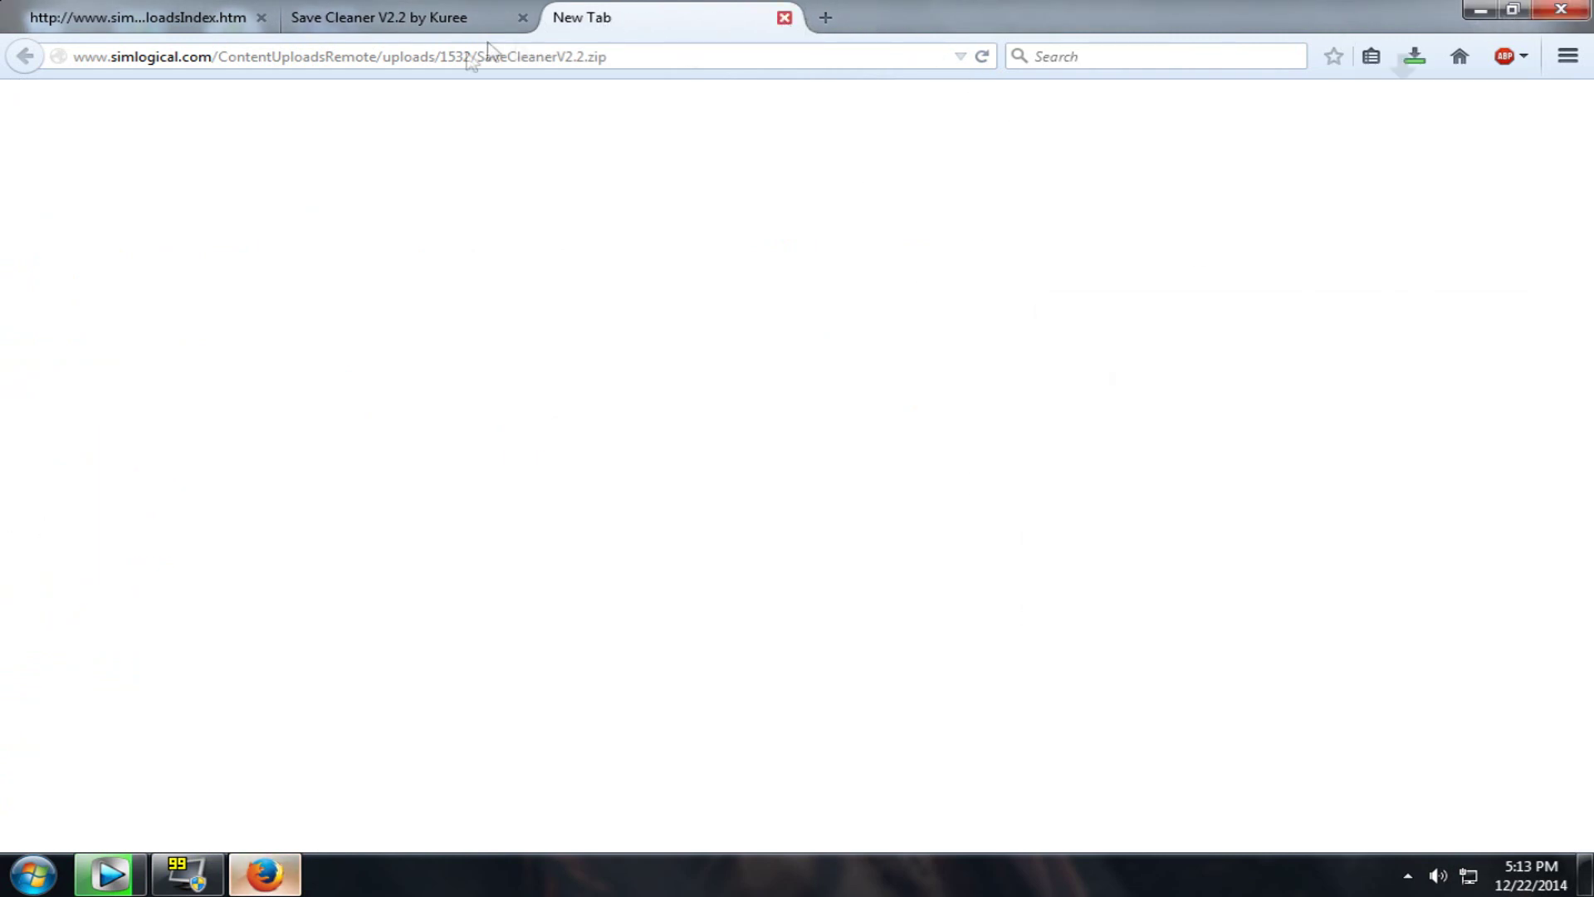
click(784, 17)
- Open the Save Cleaner V2.1 folder in Downloads and select the Save_Cleaner application
click(1414, 57)
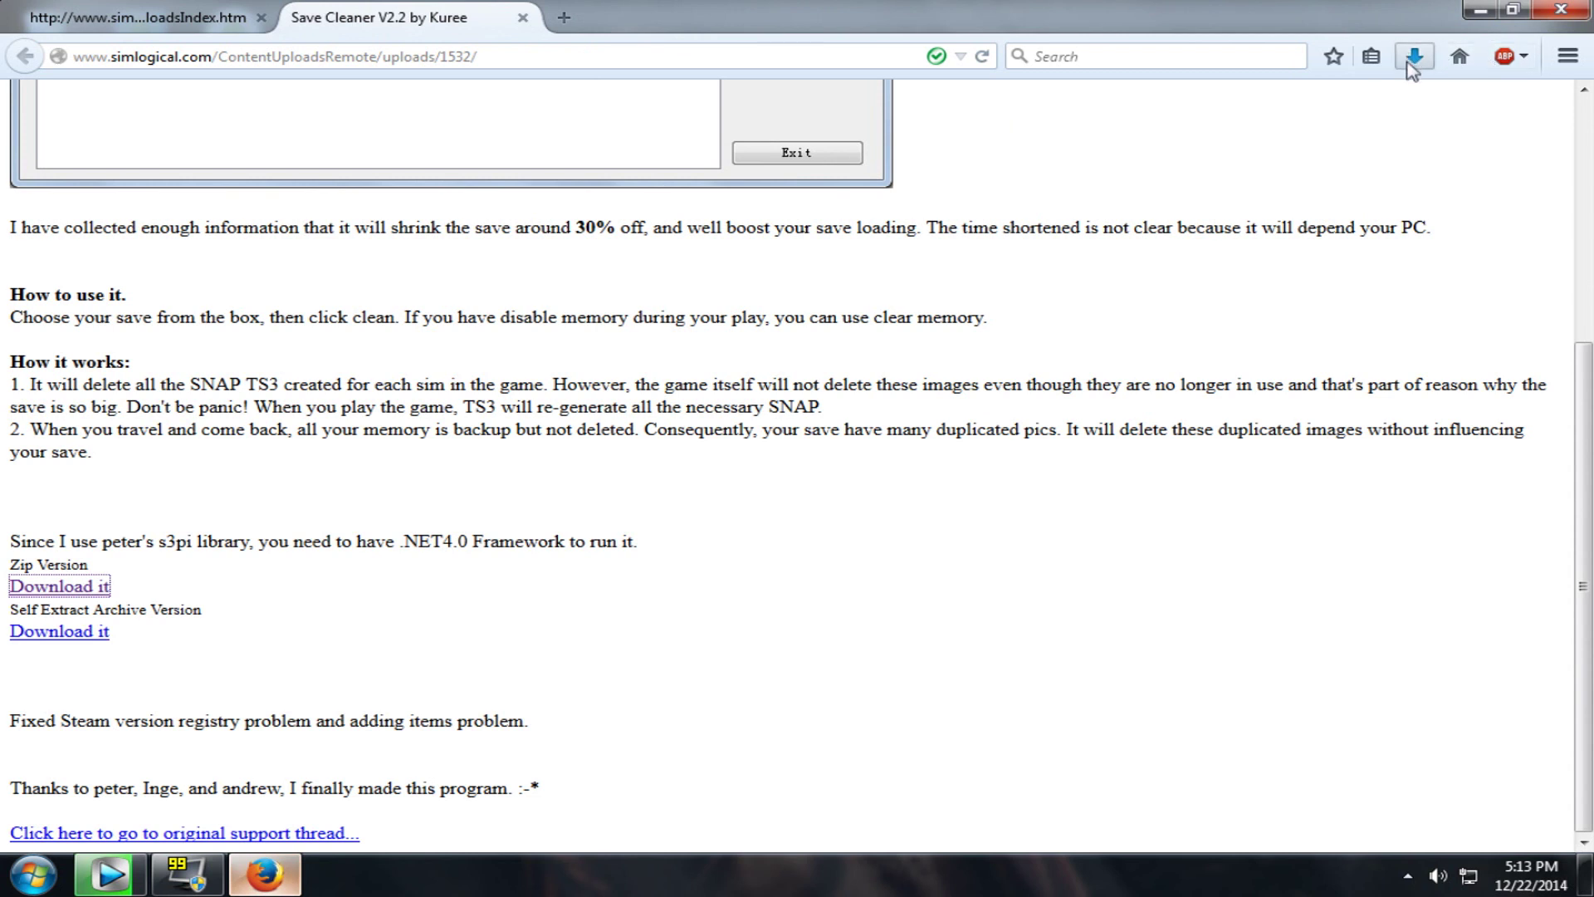
click(1341, 179)
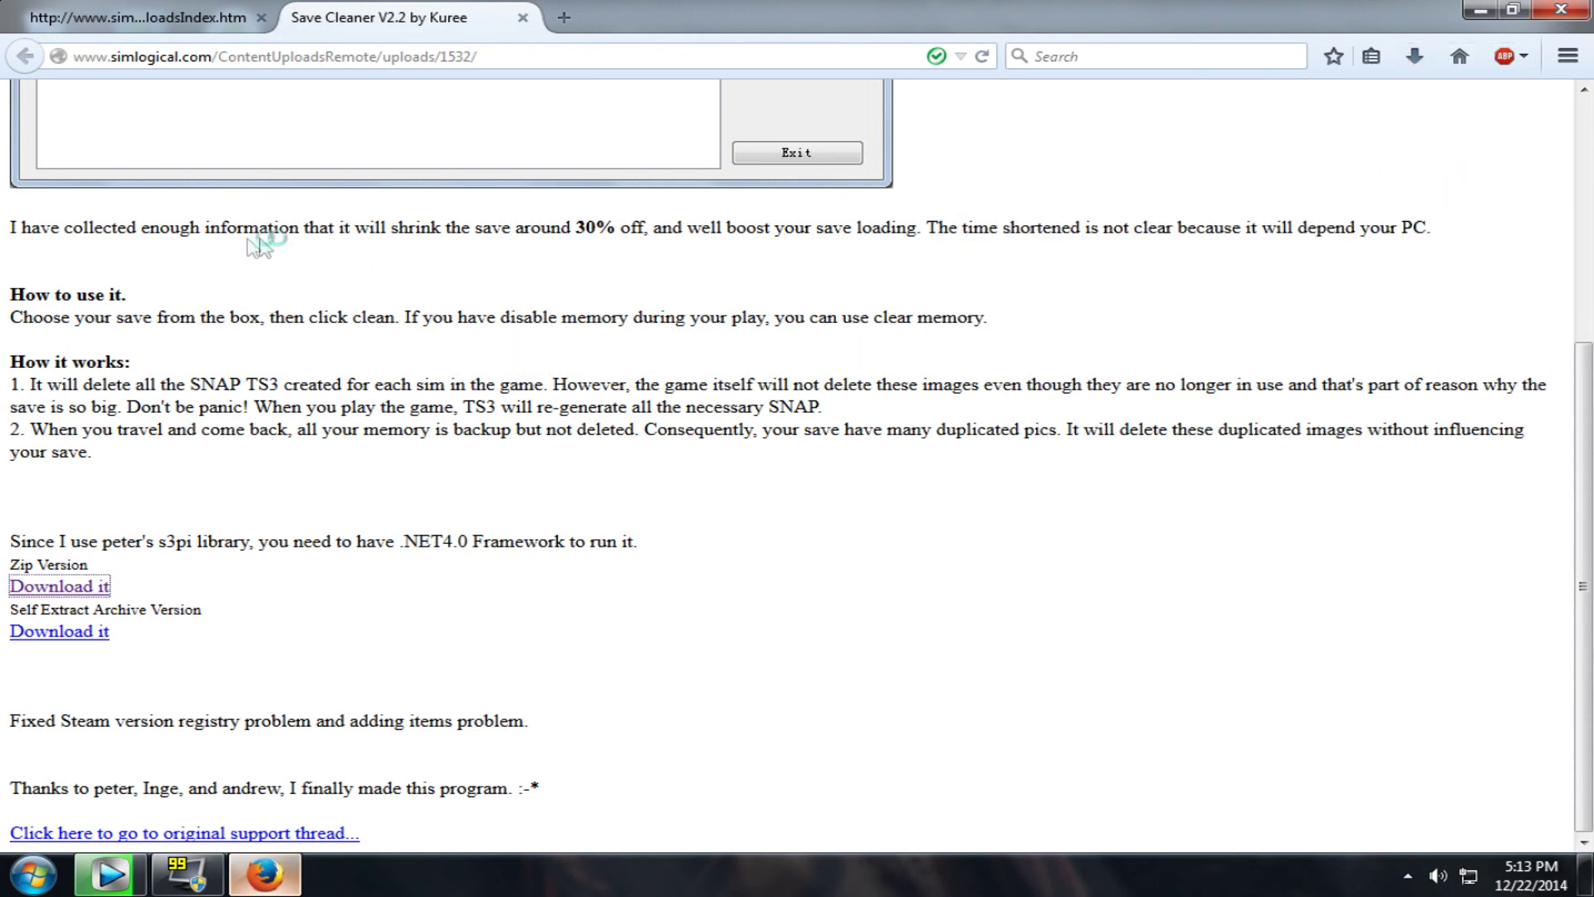
click(33, 874)
click(33, 874)
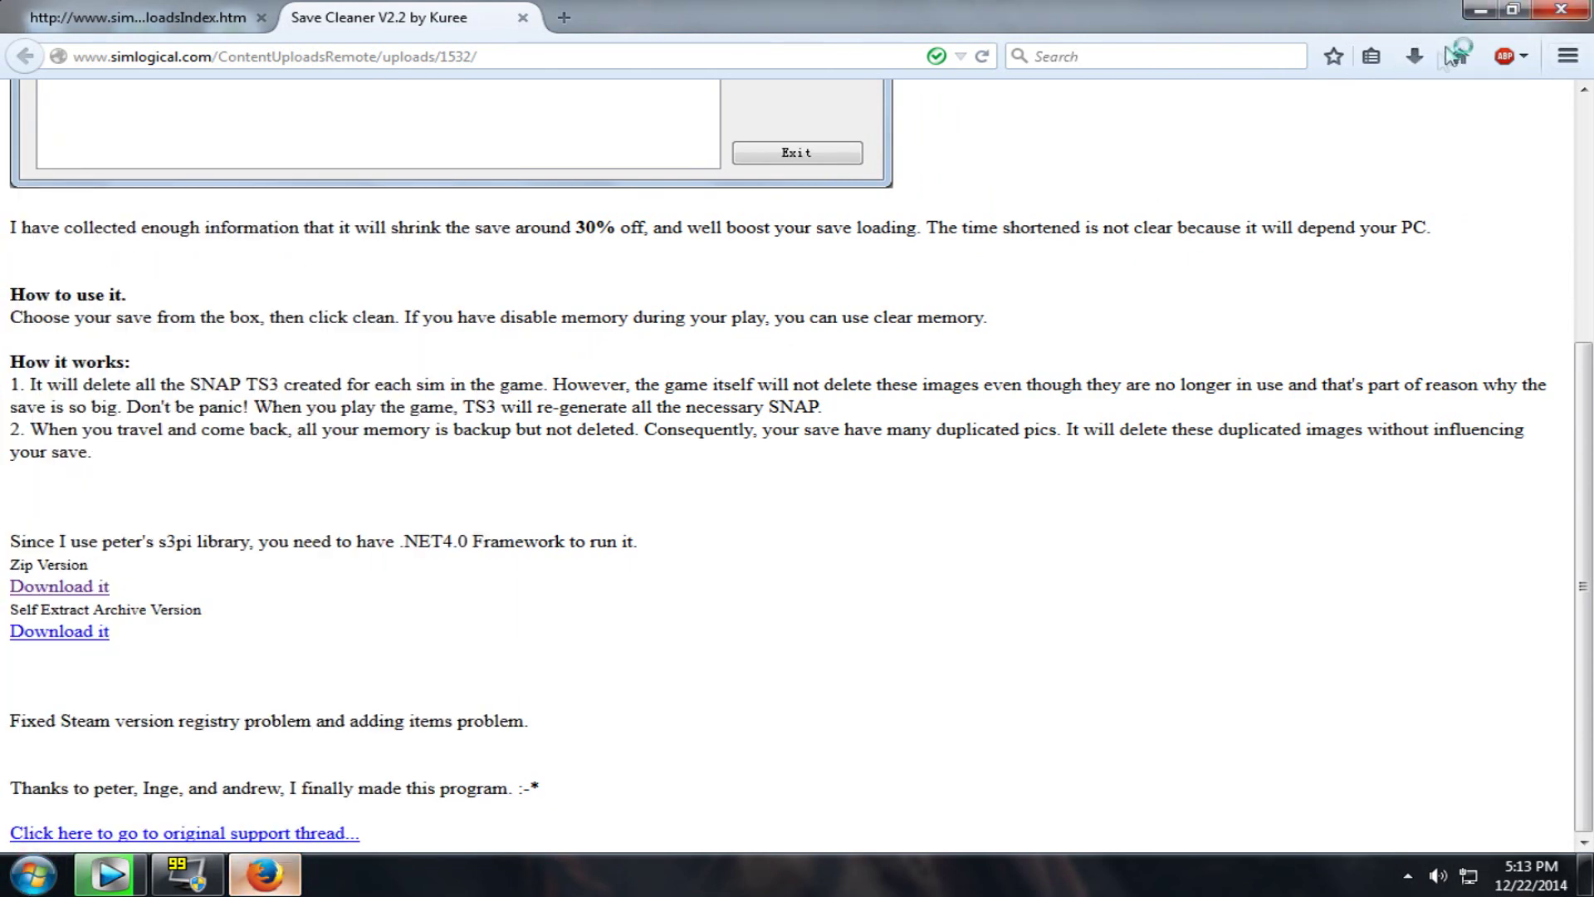
click(1414, 55)
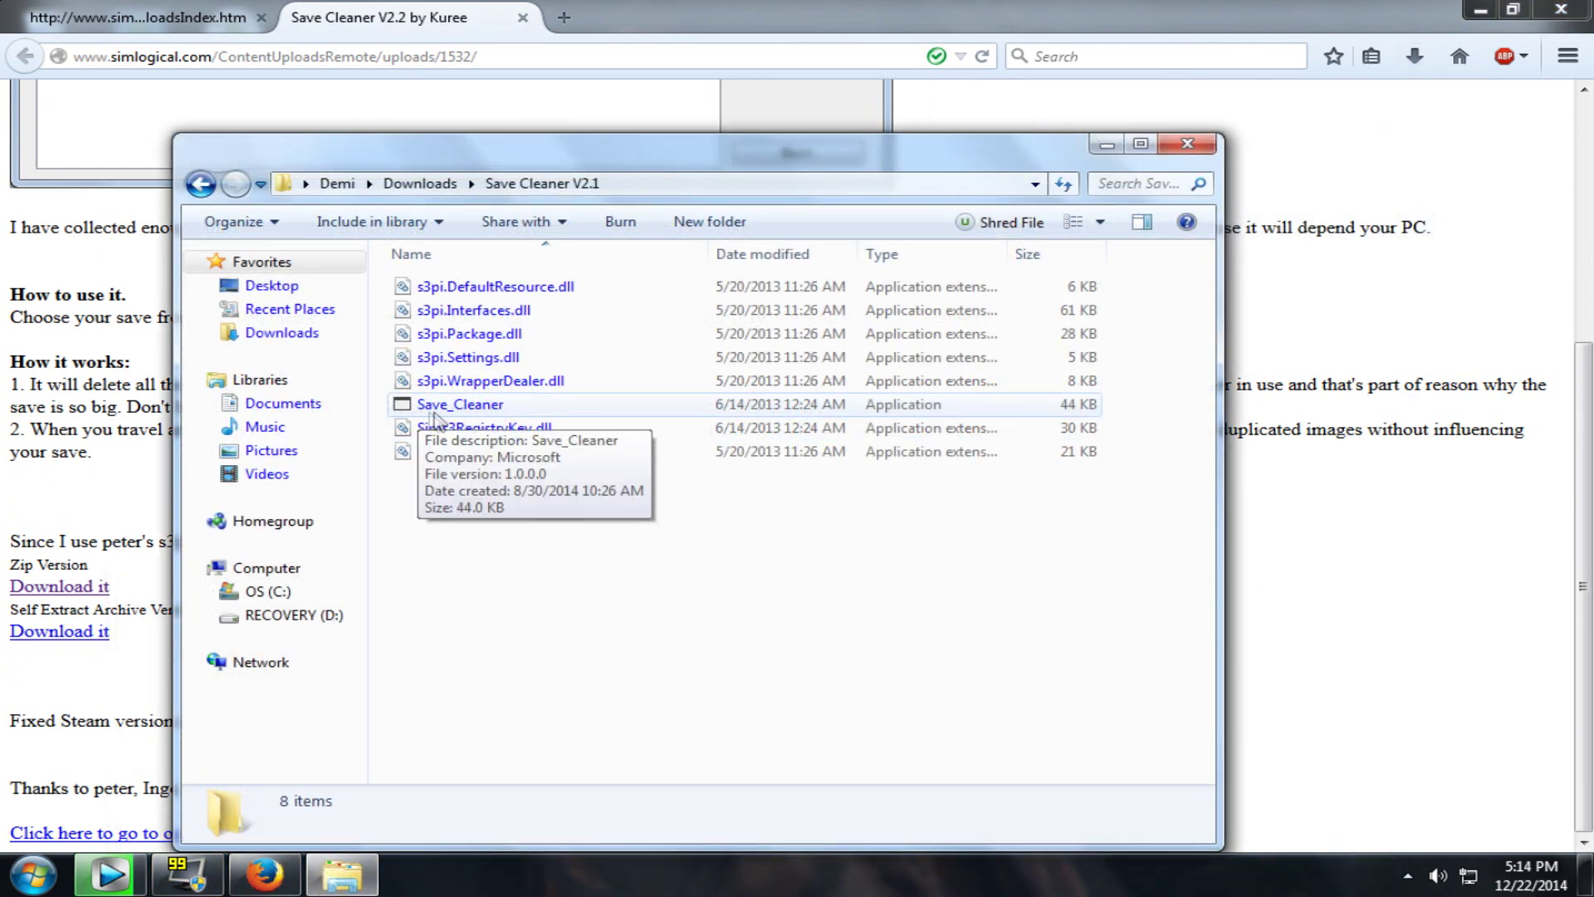
click(469, 410)
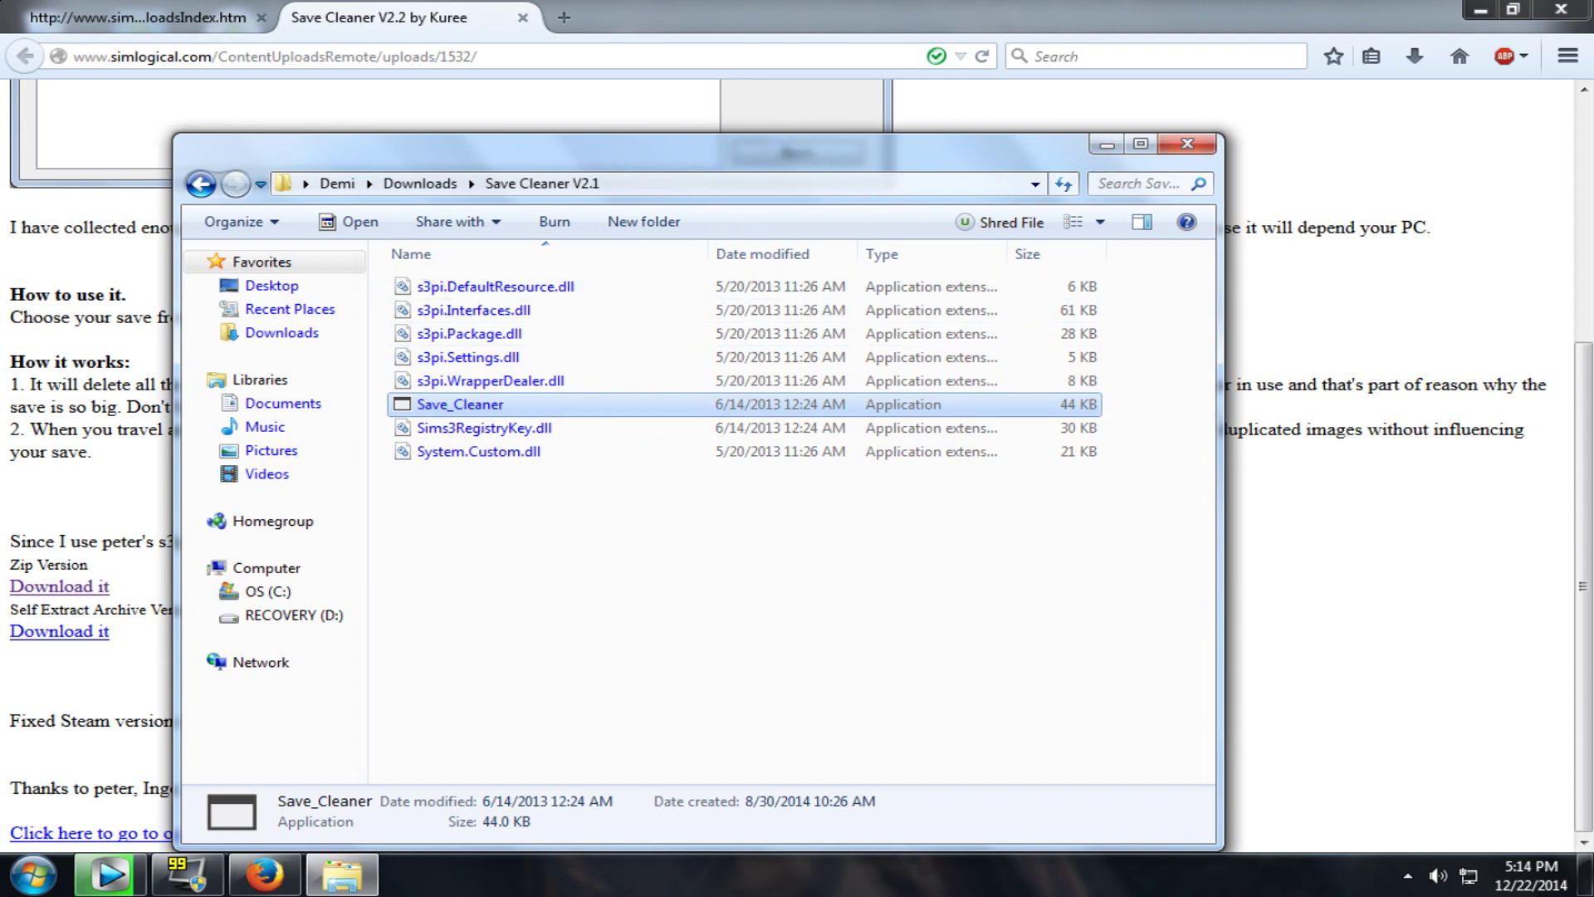
- Launch the Save_Cleaner application from the Save Cleaner V2.1 folder and minimize the browser behind it
click(1108, 145)
scroll(409, 340, up, 3)
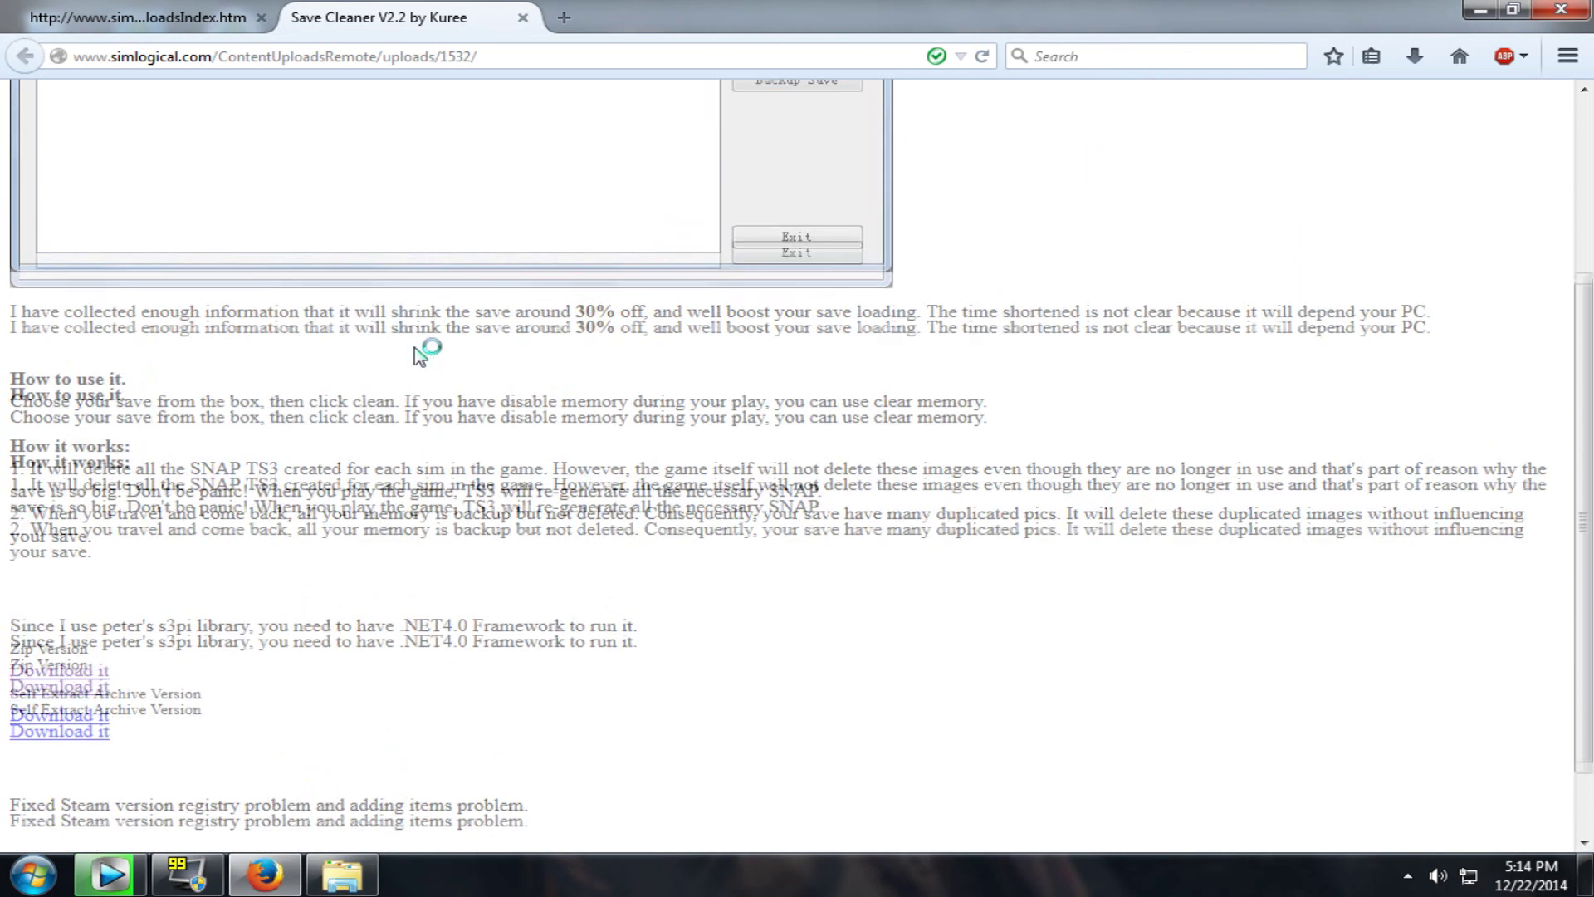
click(1470, 14)
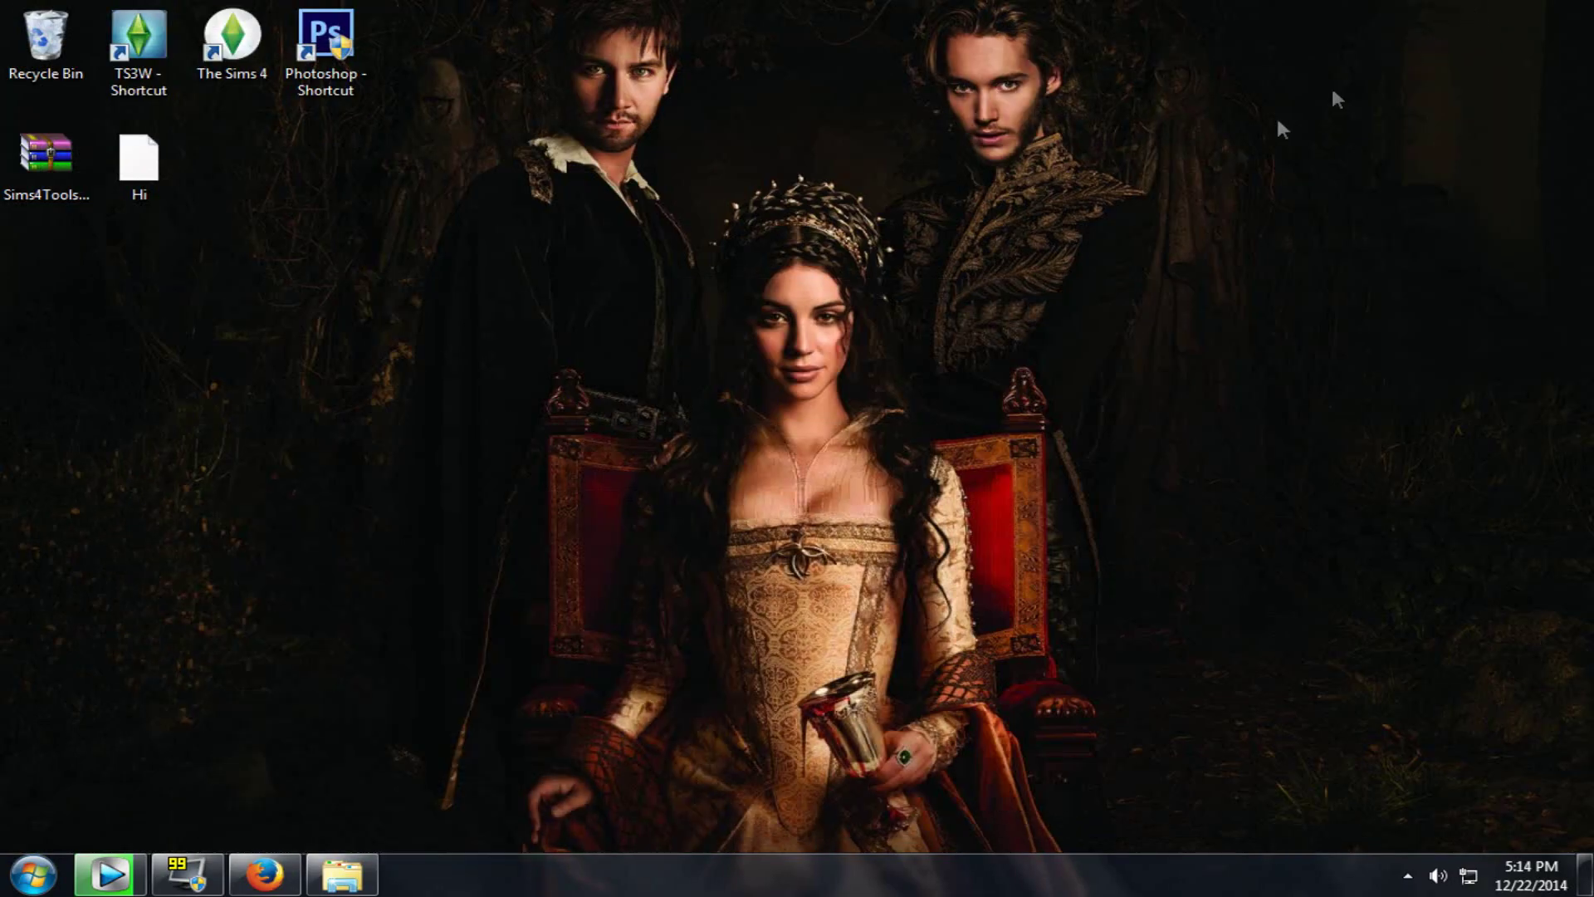
click(342, 874)
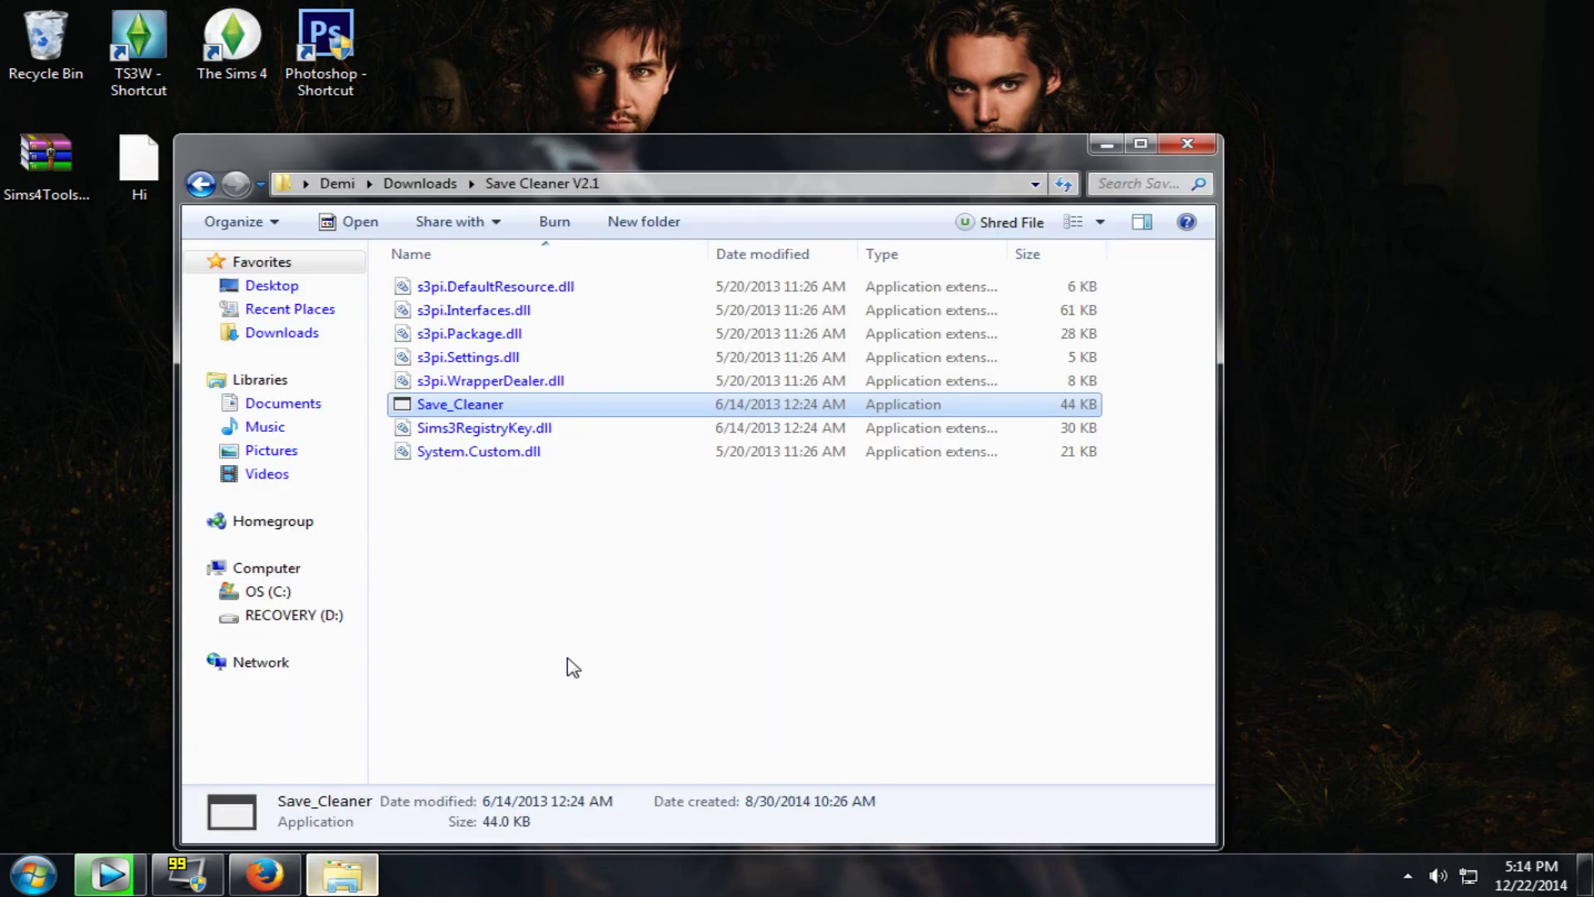
double_click(596, 404)
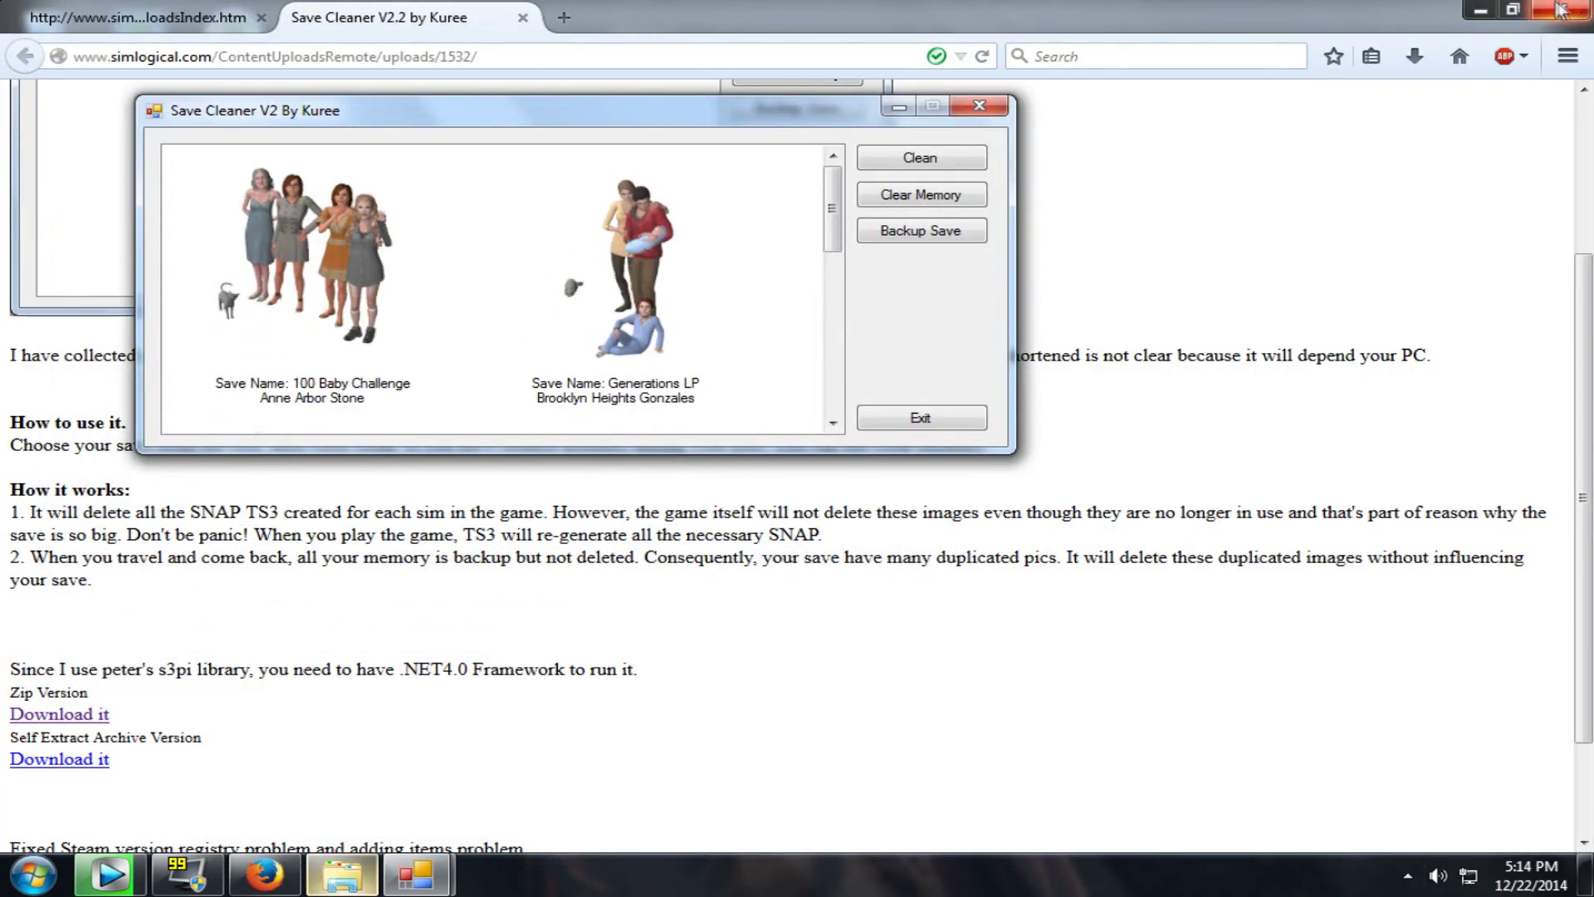
click(1477, 10)
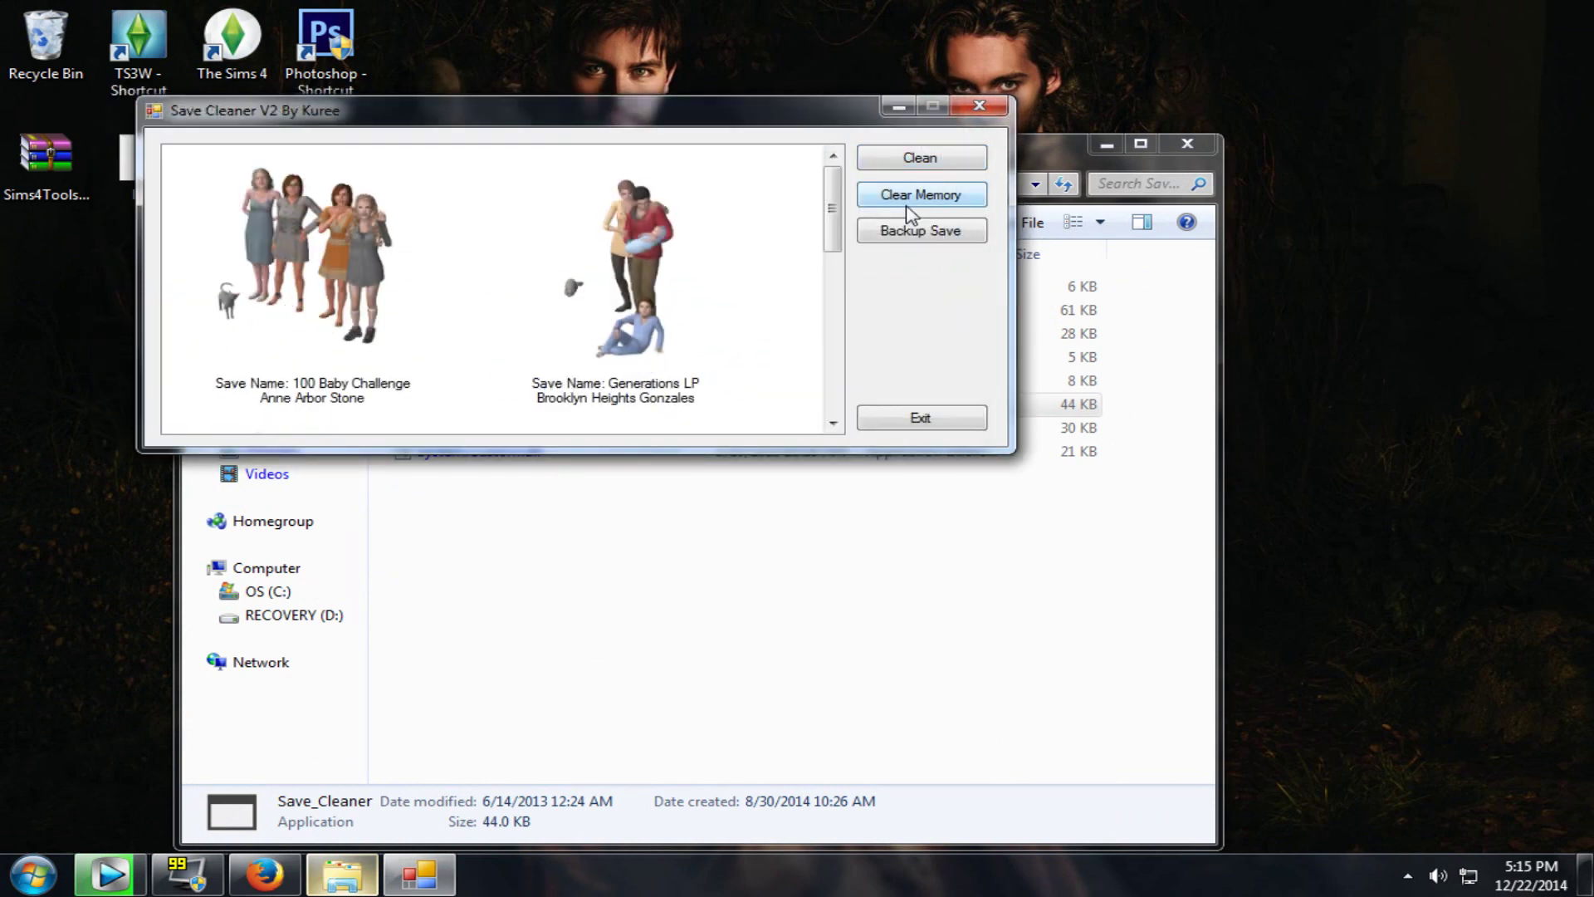
- Select the save named The Cuvington Family in Save Cleaner and clean it
drag(832, 207, 833, 347)
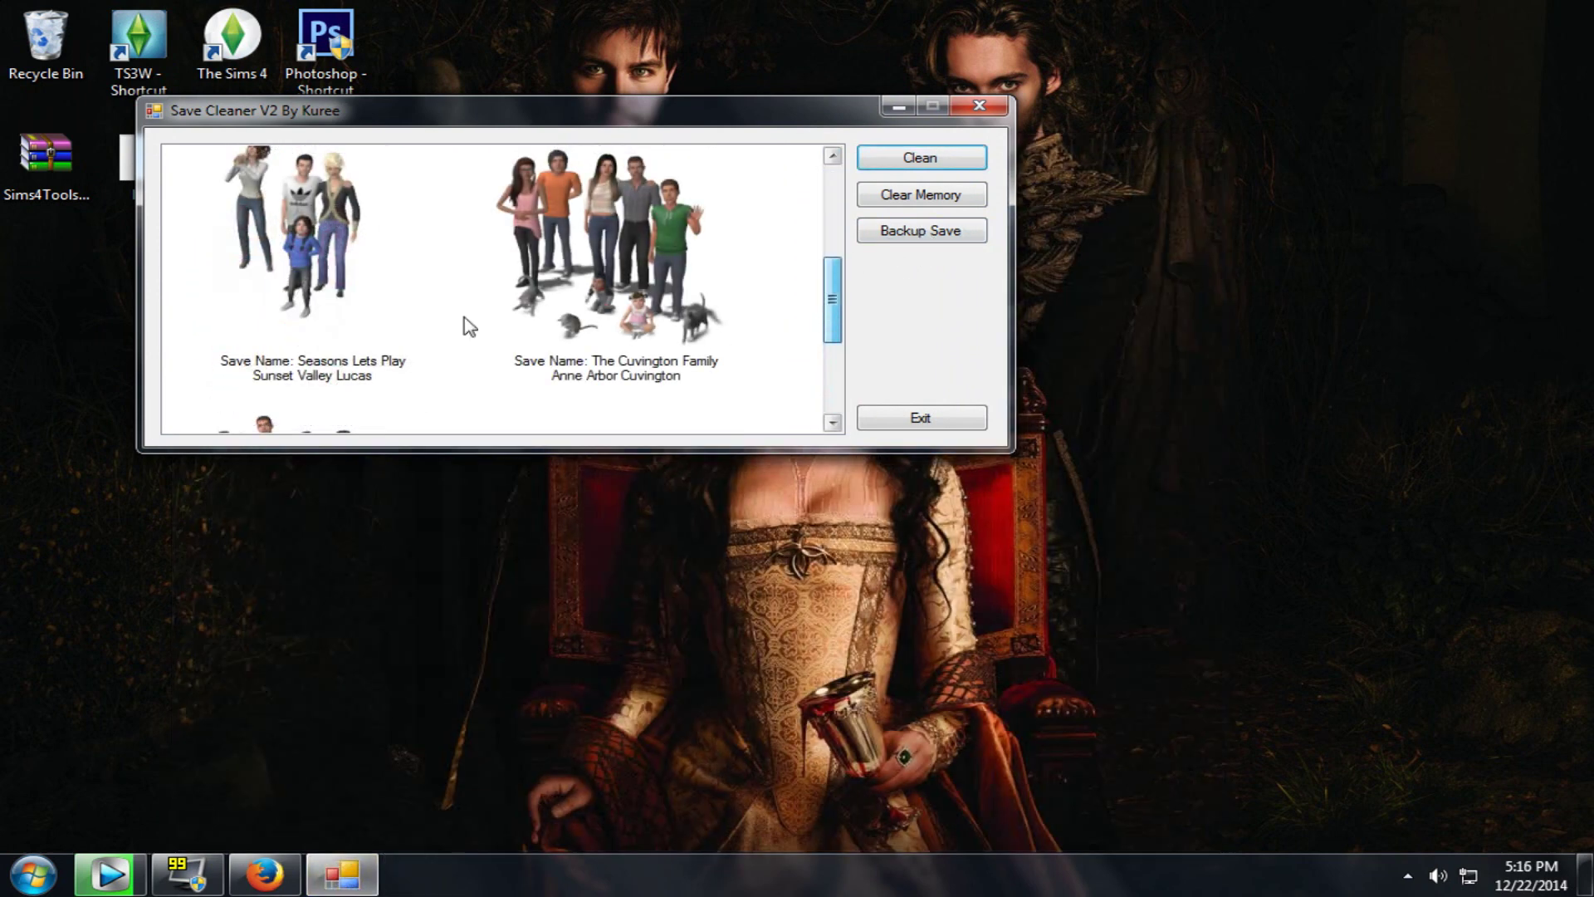
click(610, 270)
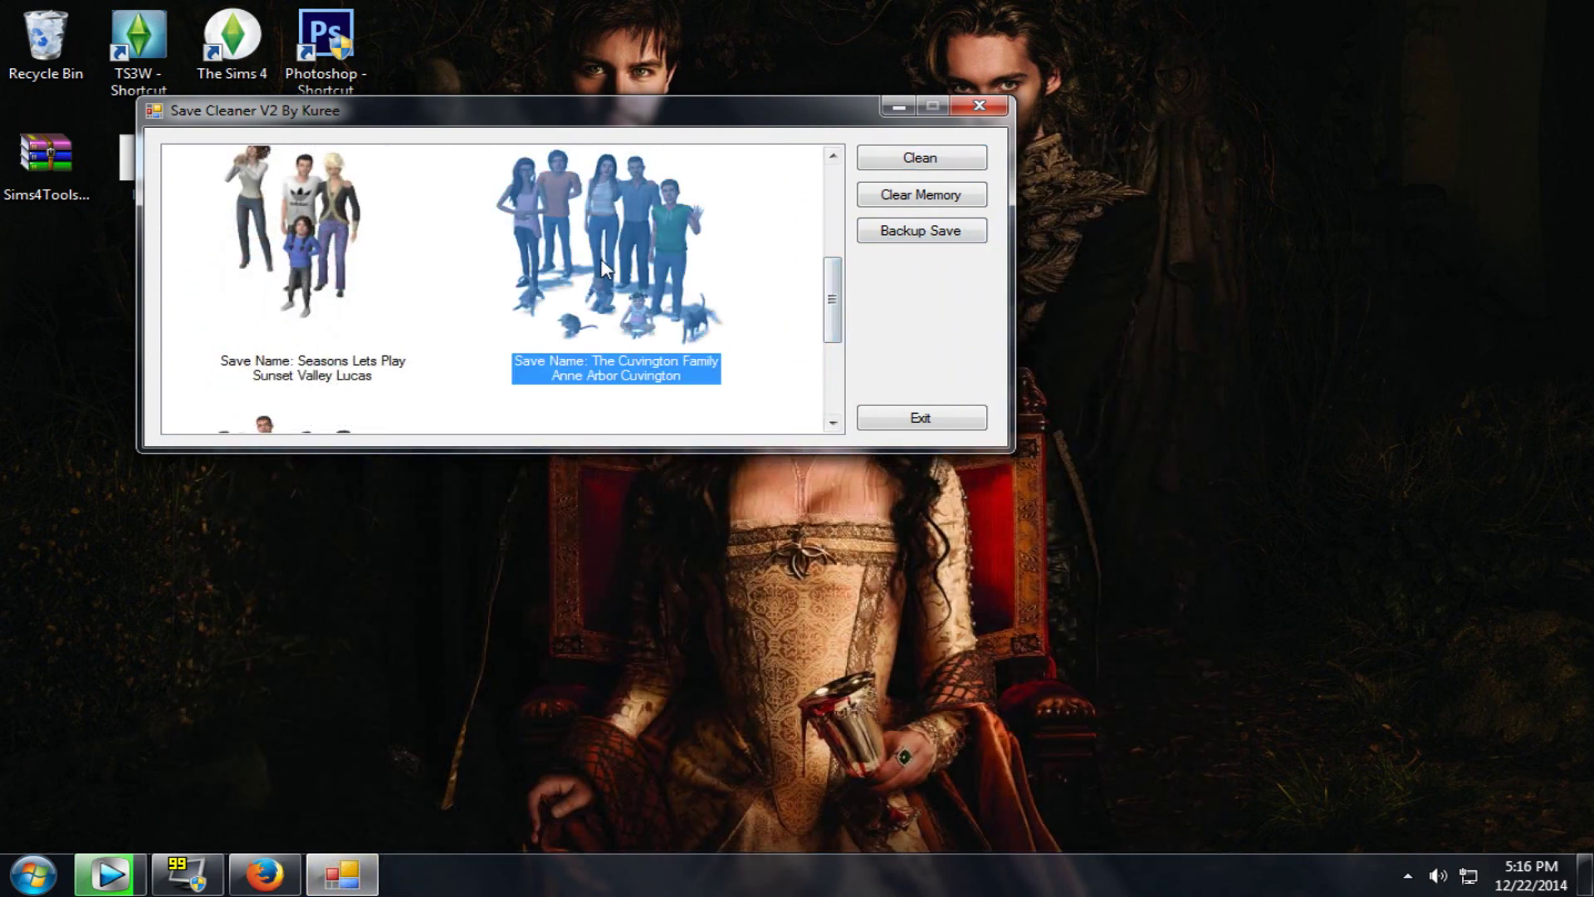
click(864, 160)
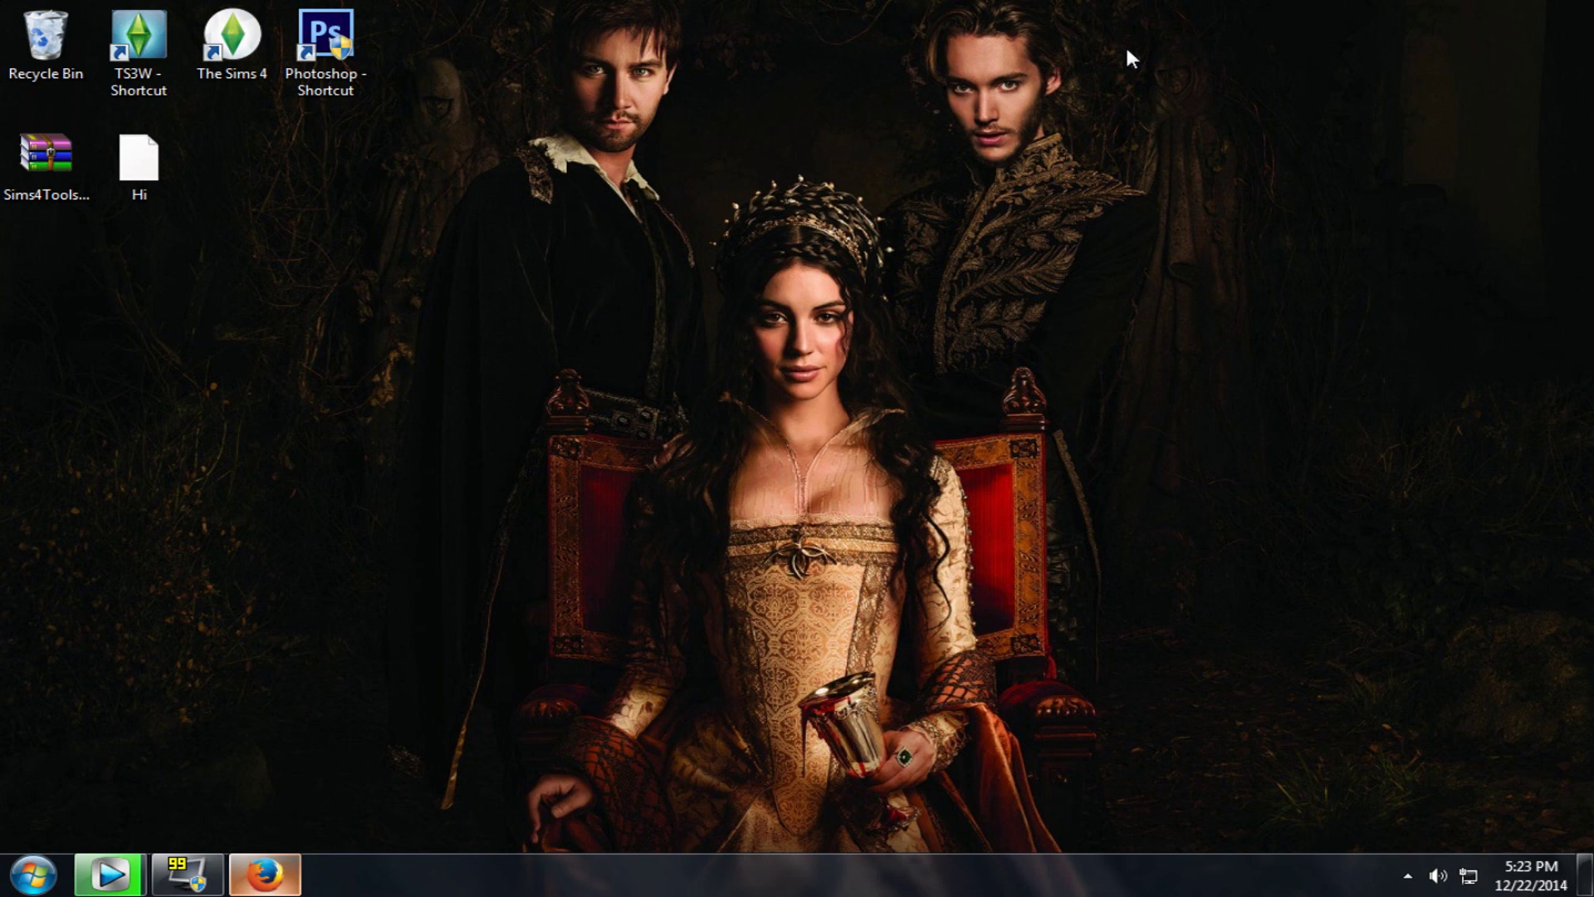
- Open the Documents library and view the contents of the Delphy - Custard folder
click(33, 874)
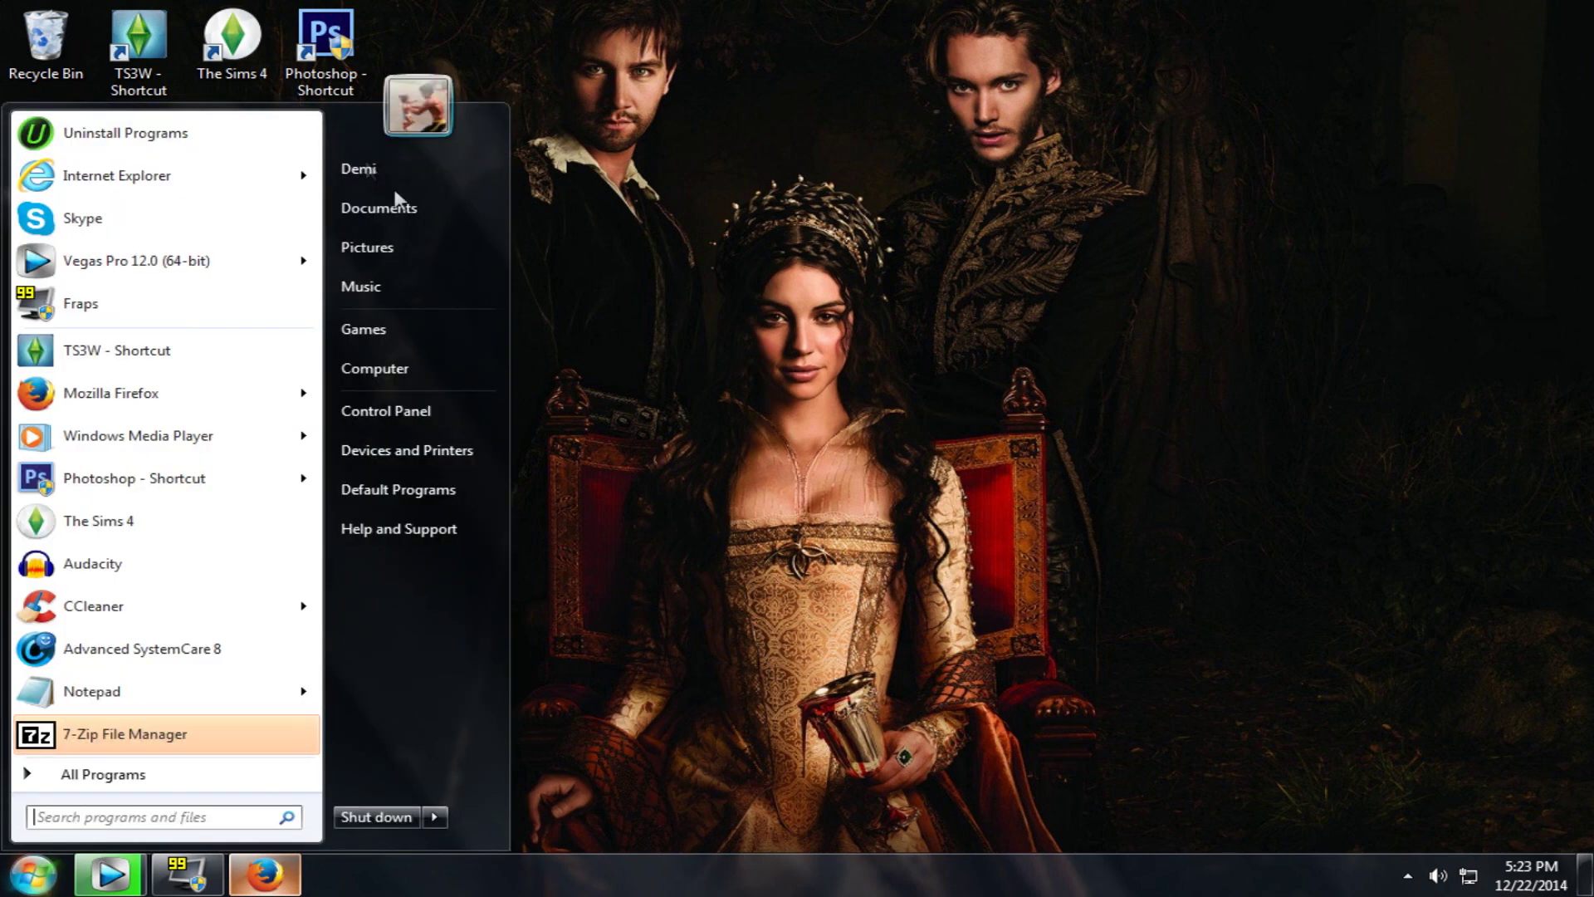
click(417, 208)
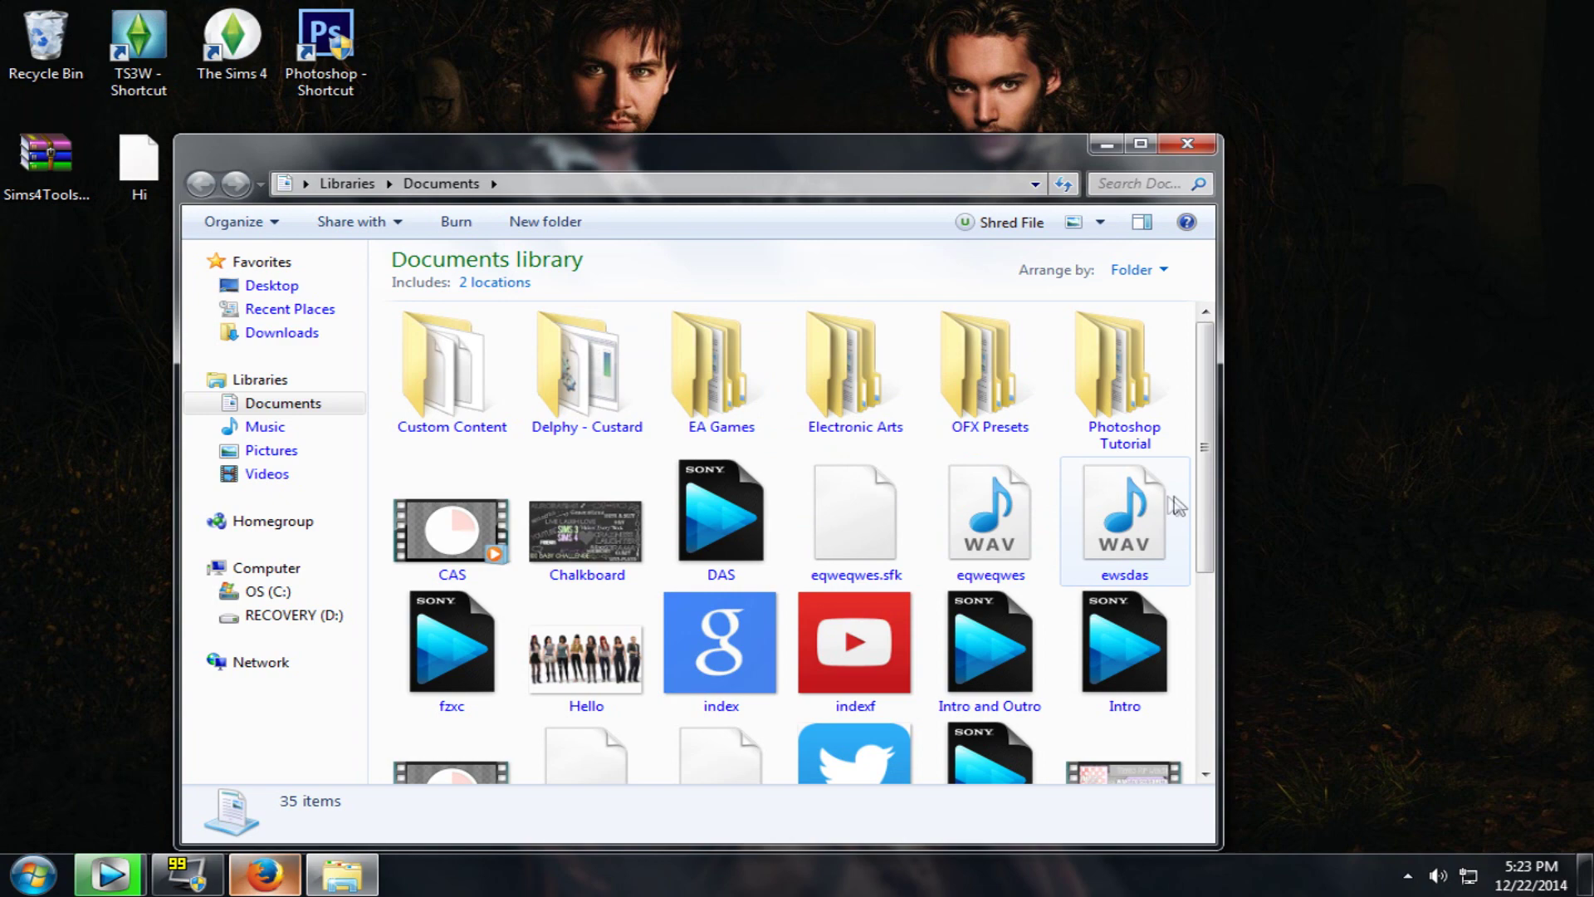
scroll(1211, 512, down, 3)
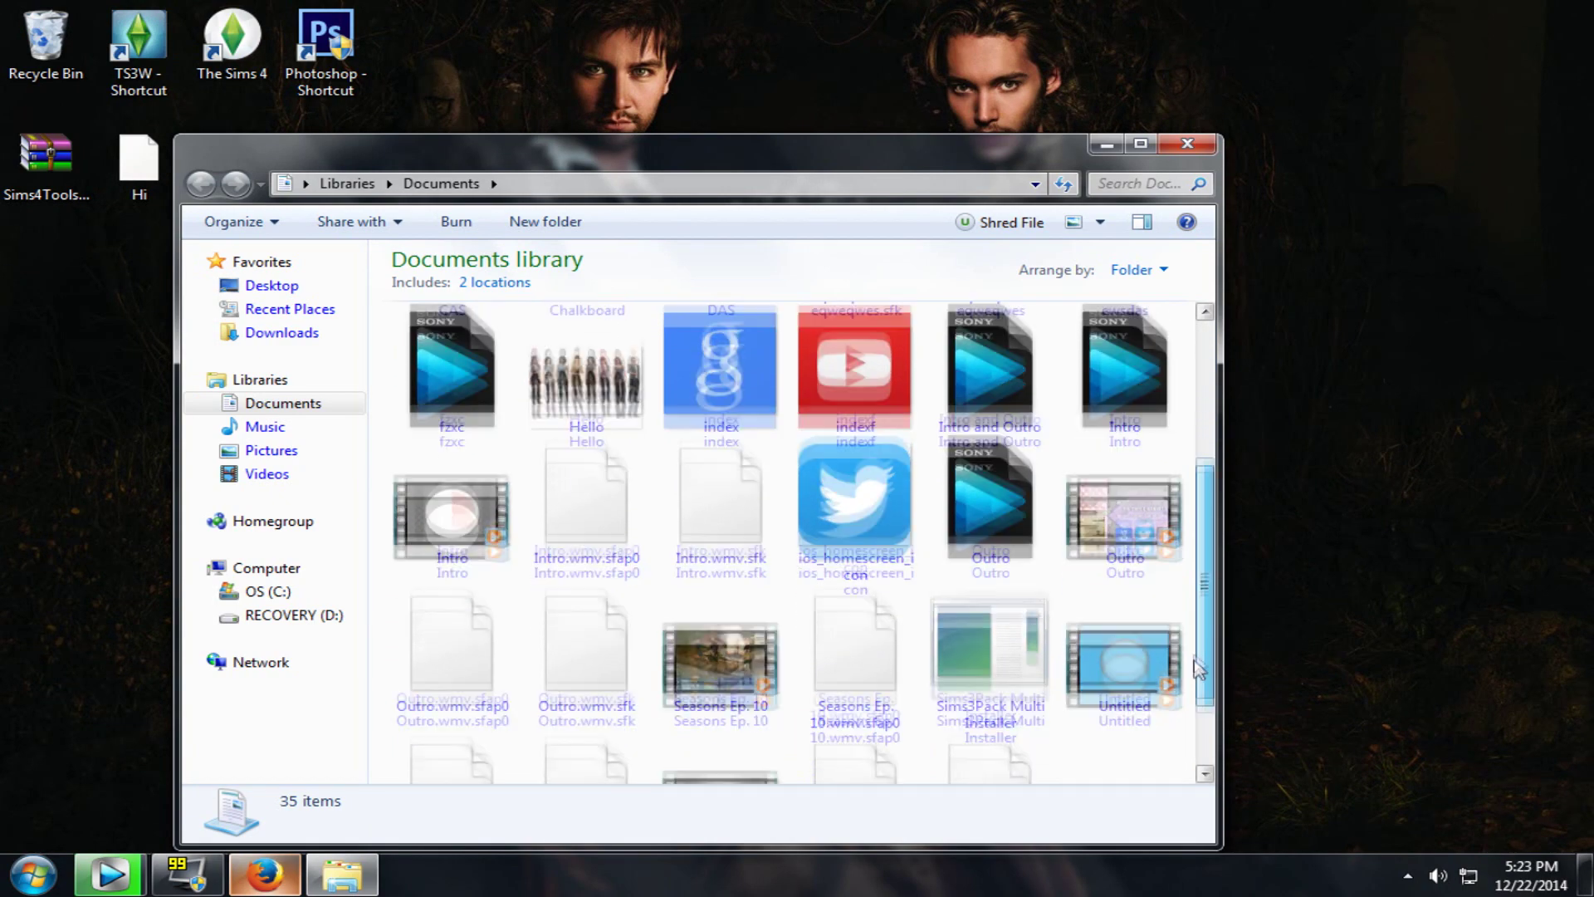
scroll(1184, 749, up, 4)
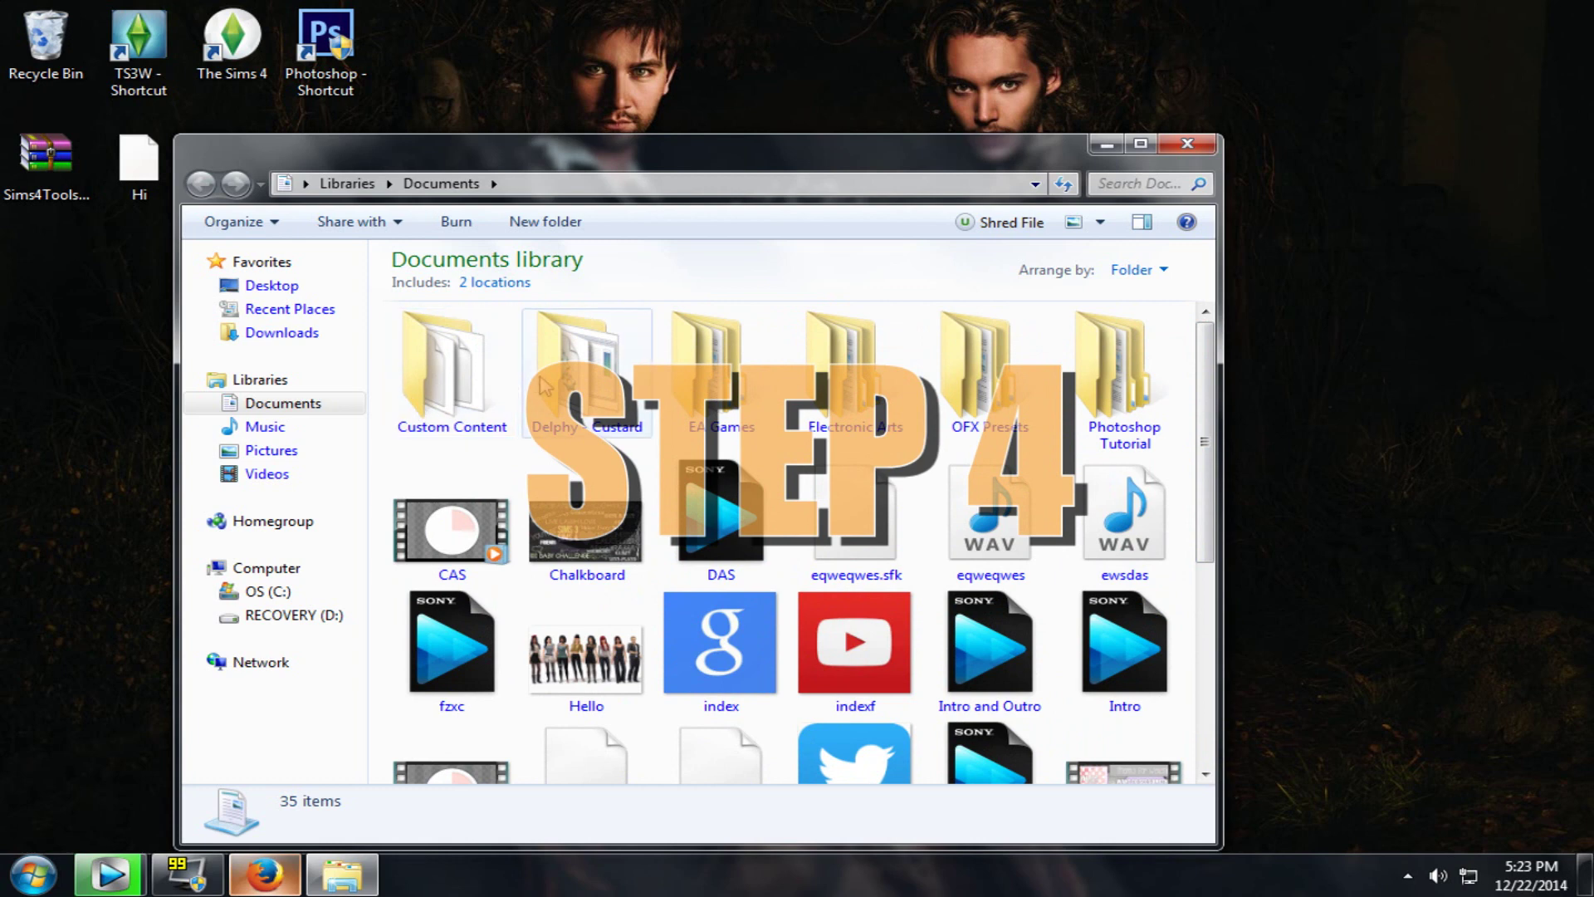
click(586, 374)
key(Return)
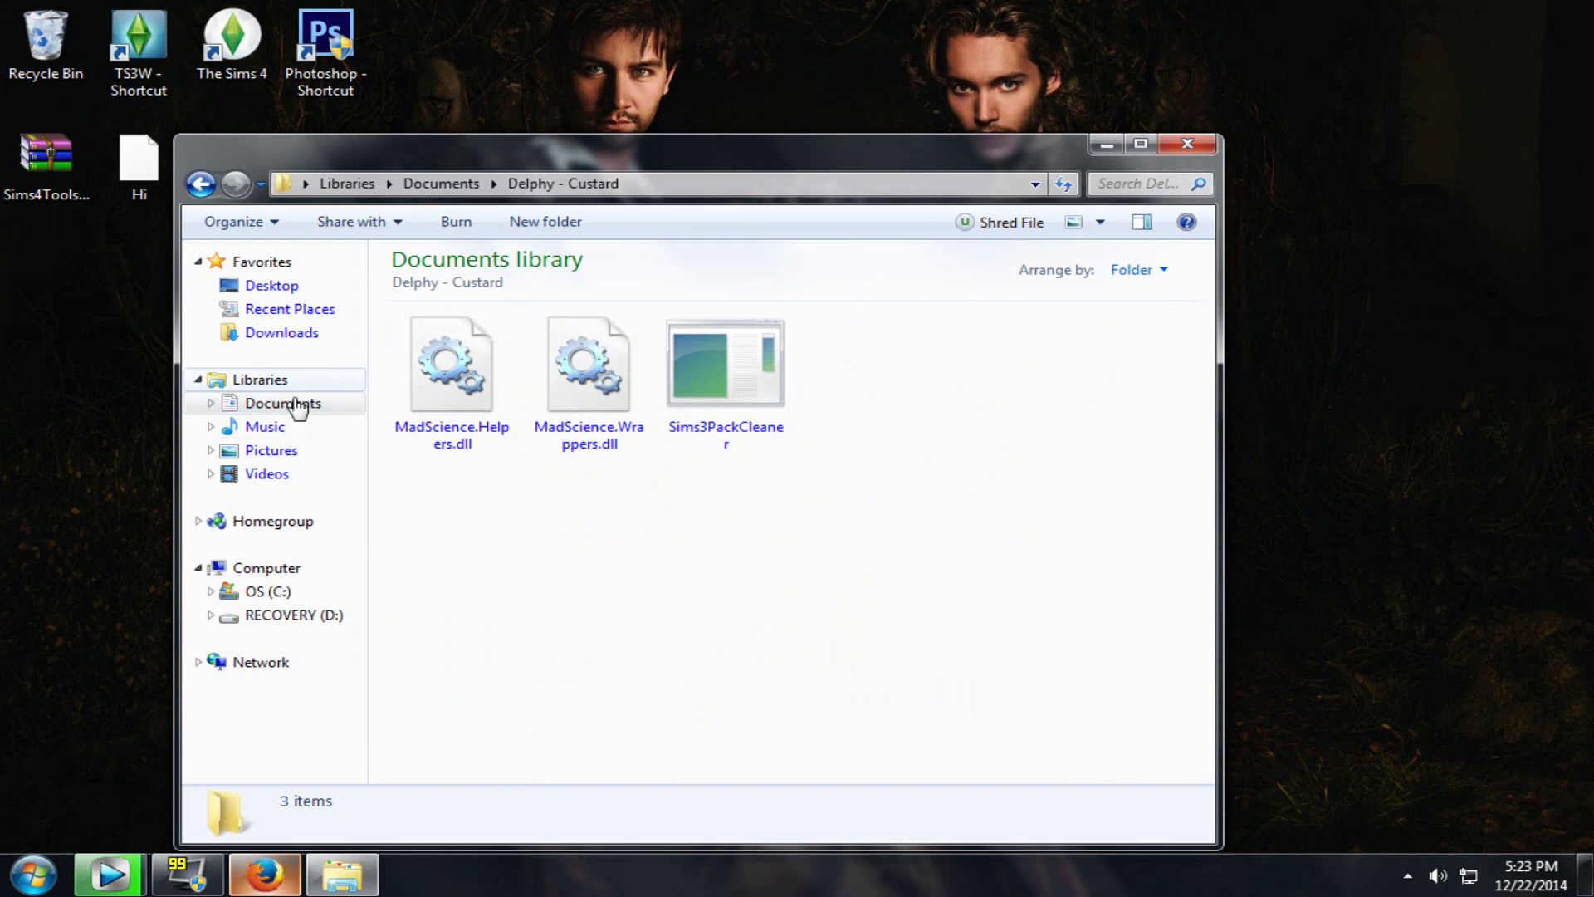
- Open Sims3Pack Multi Installer from the Documents library, and view the Downloads folder before putting its window away
click(297, 330)
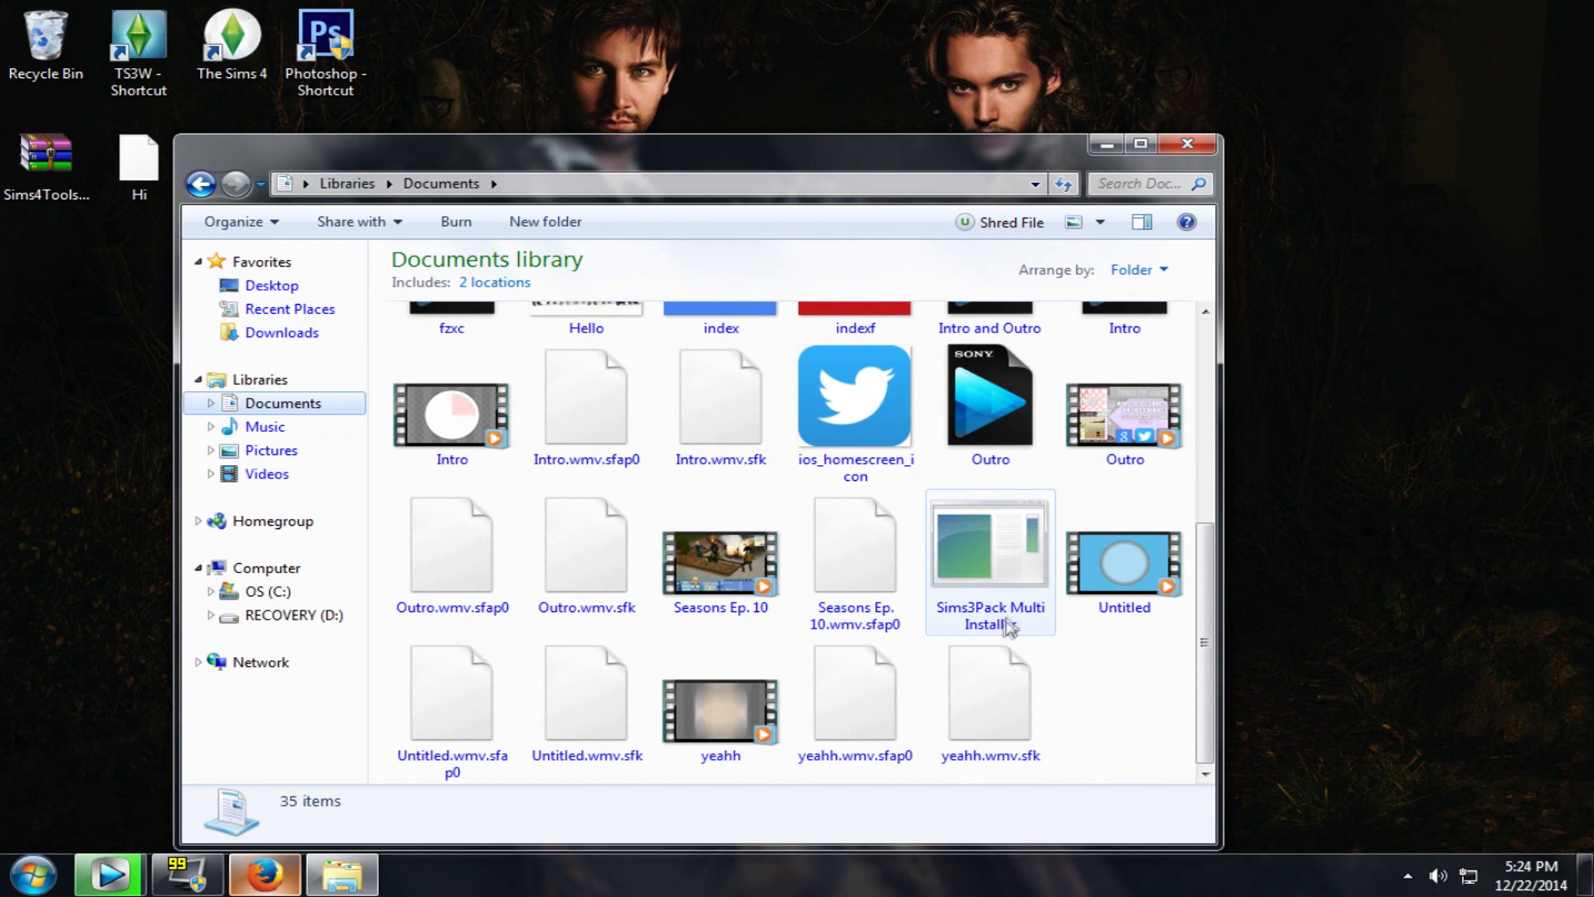
double_click(988, 624)
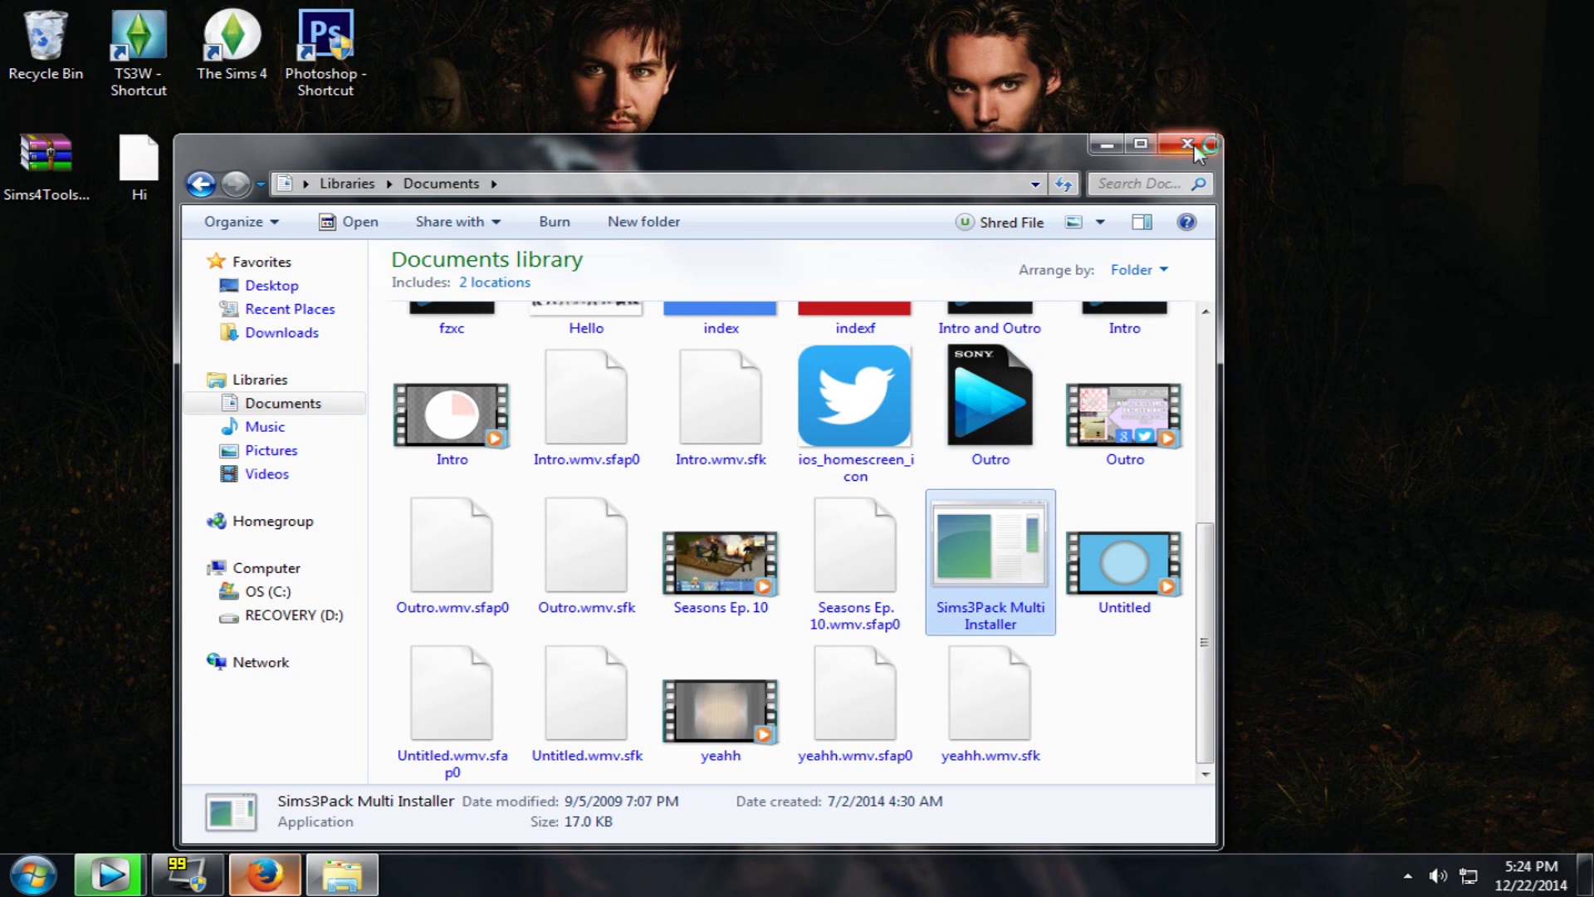
click(282, 332)
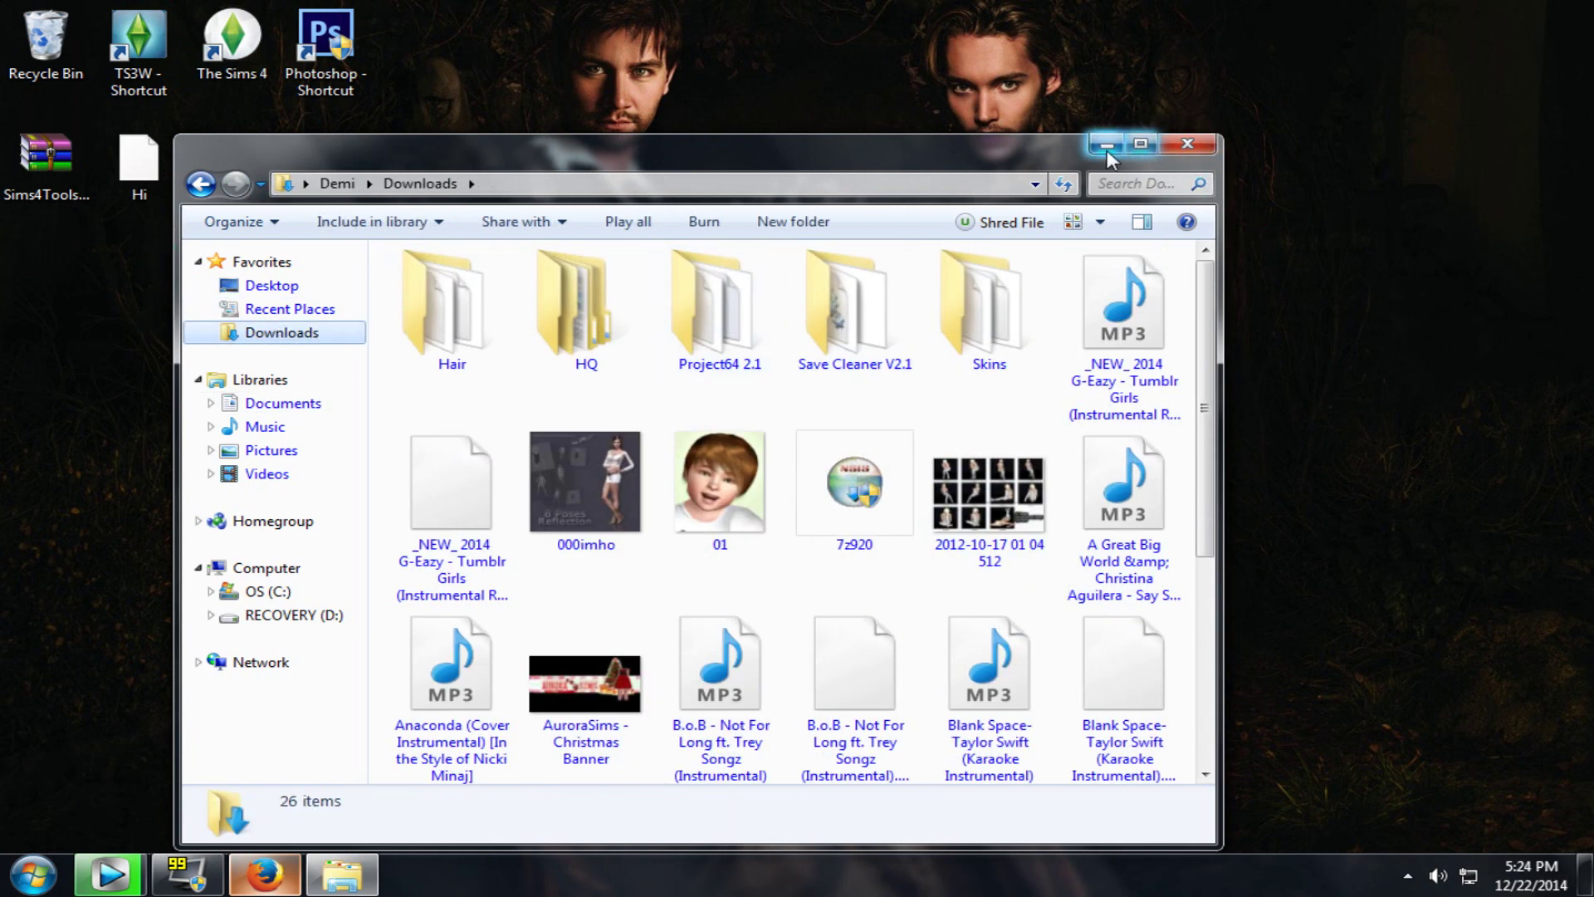
click(1187, 145)
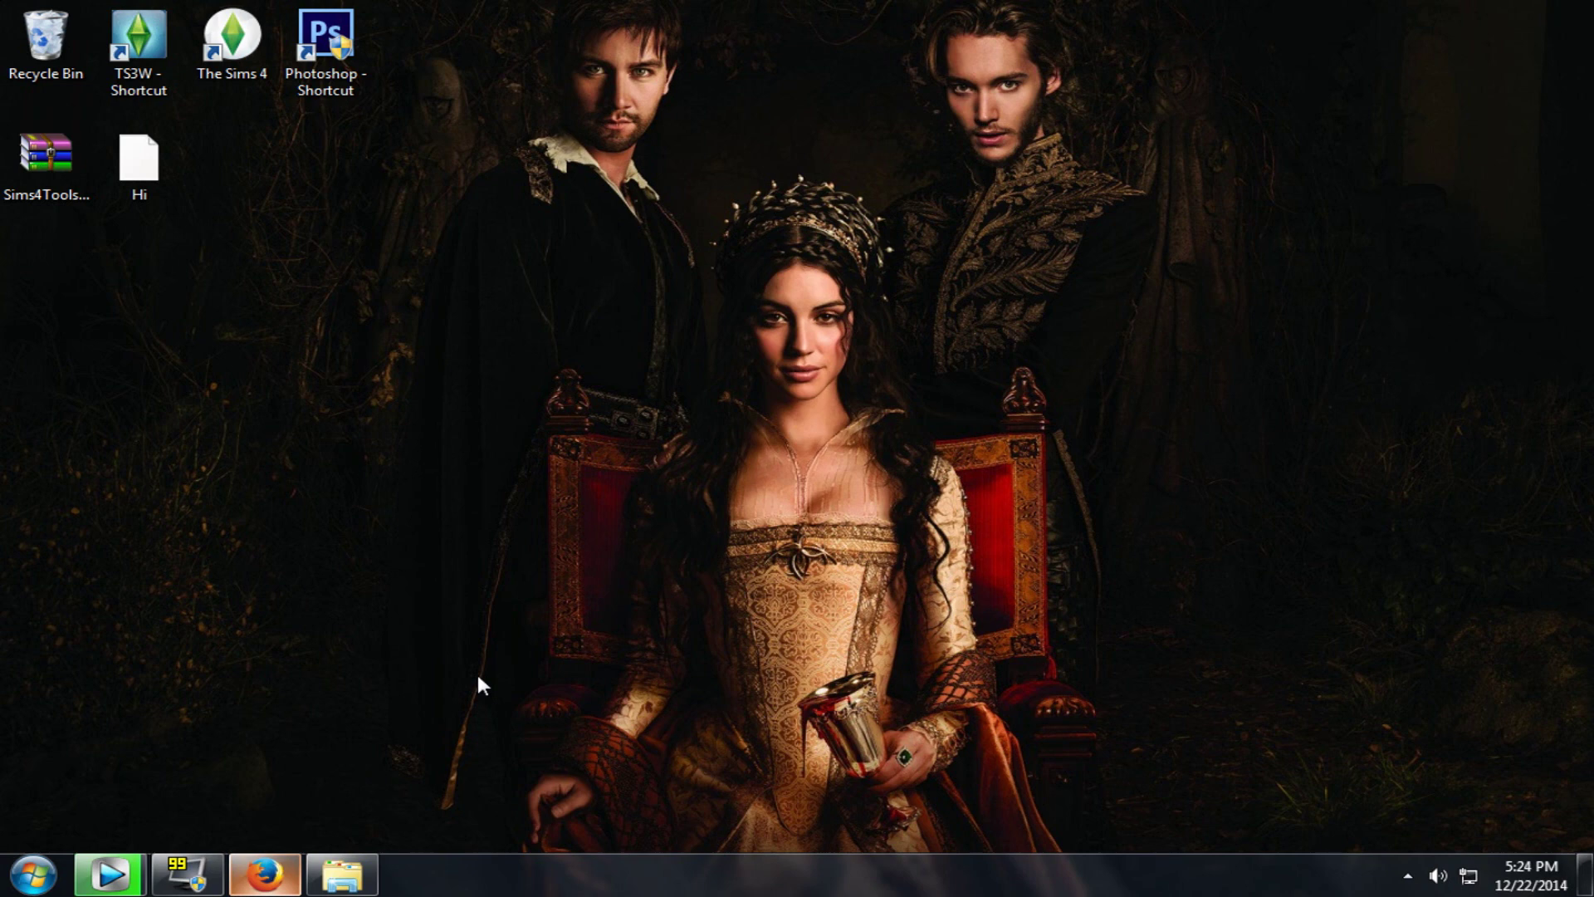
- Bring up the Downloads folder window to view its contents, and minimize it again
click(364, 872)
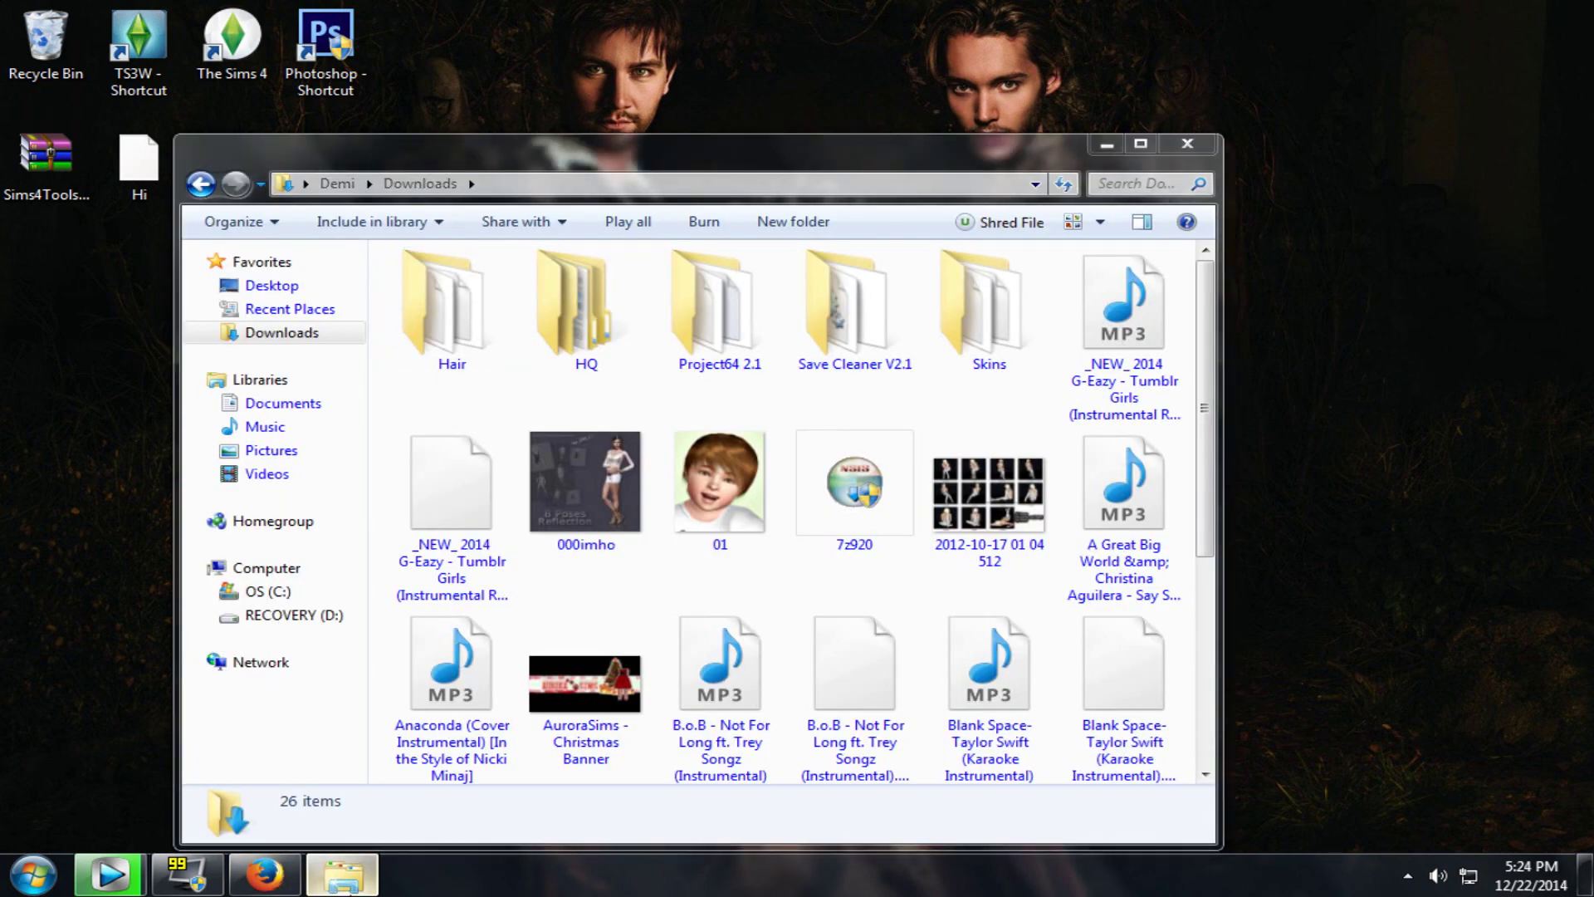
click(357, 873)
click(342, 873)
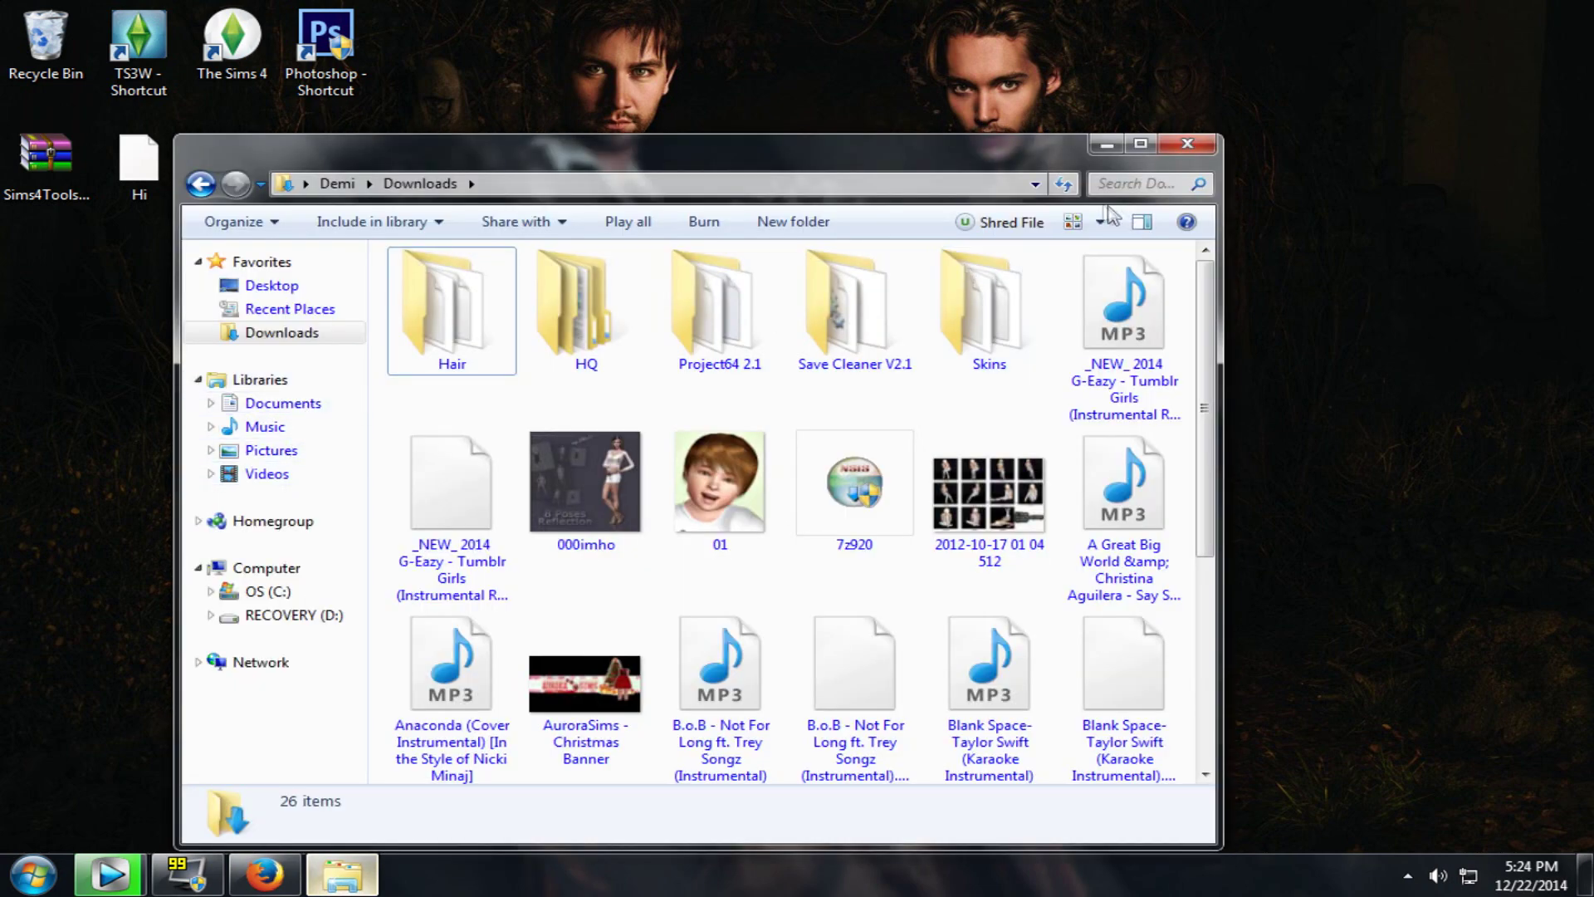
click(1107, 144)
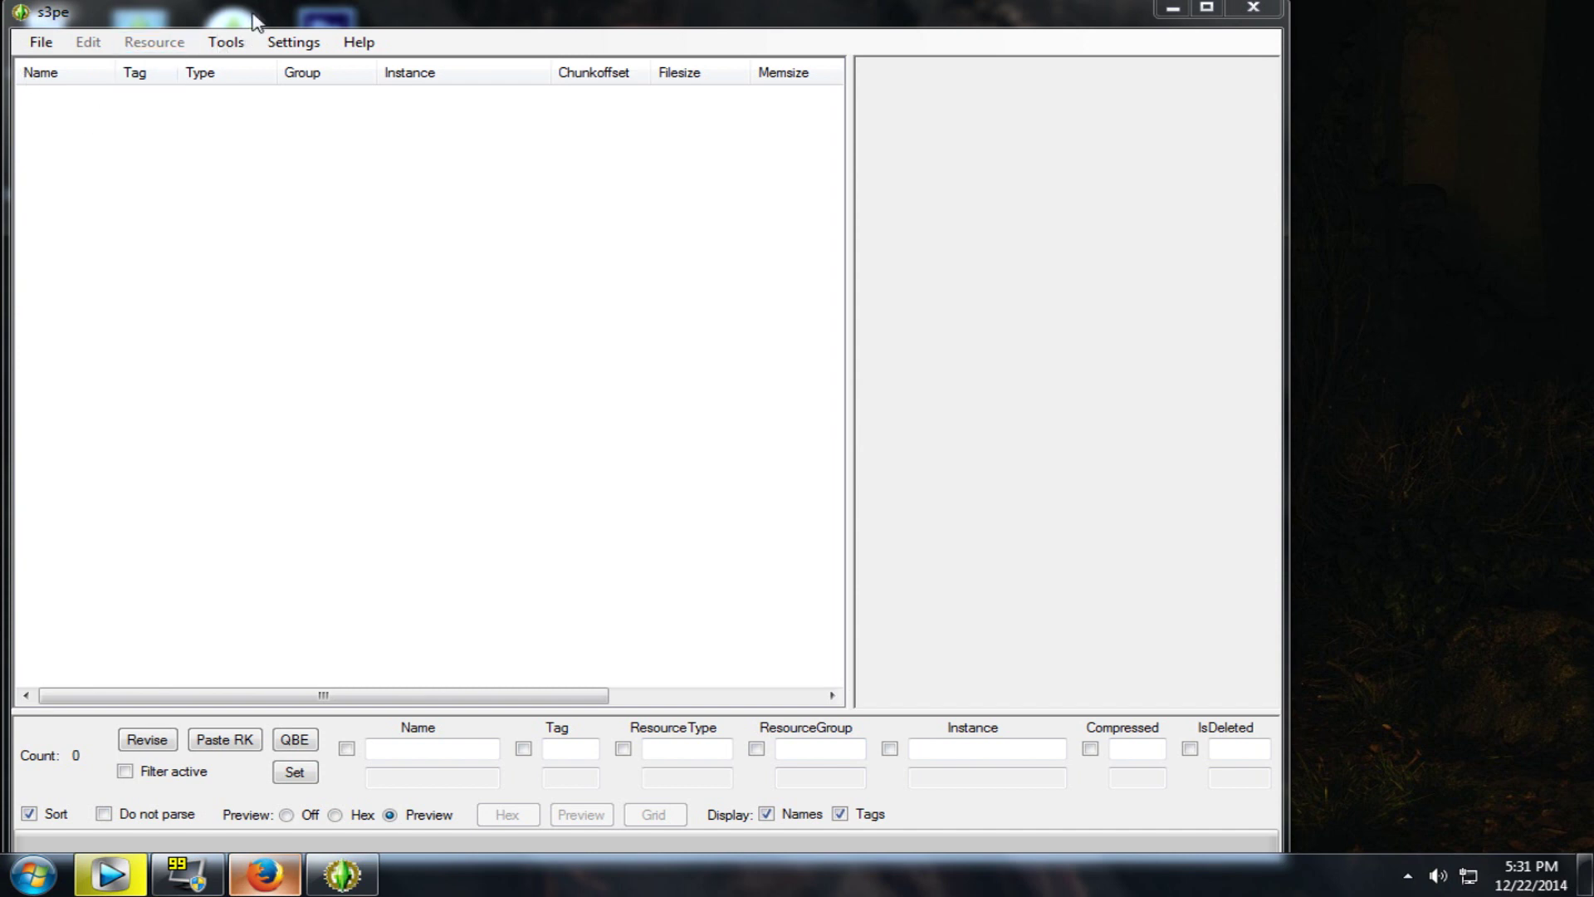
- Reposition and resize the s3pe window to fit the desktop, and create a new empty package
drag(253, 21, 345, 25)
drag(1378, 817, 1426, 824)
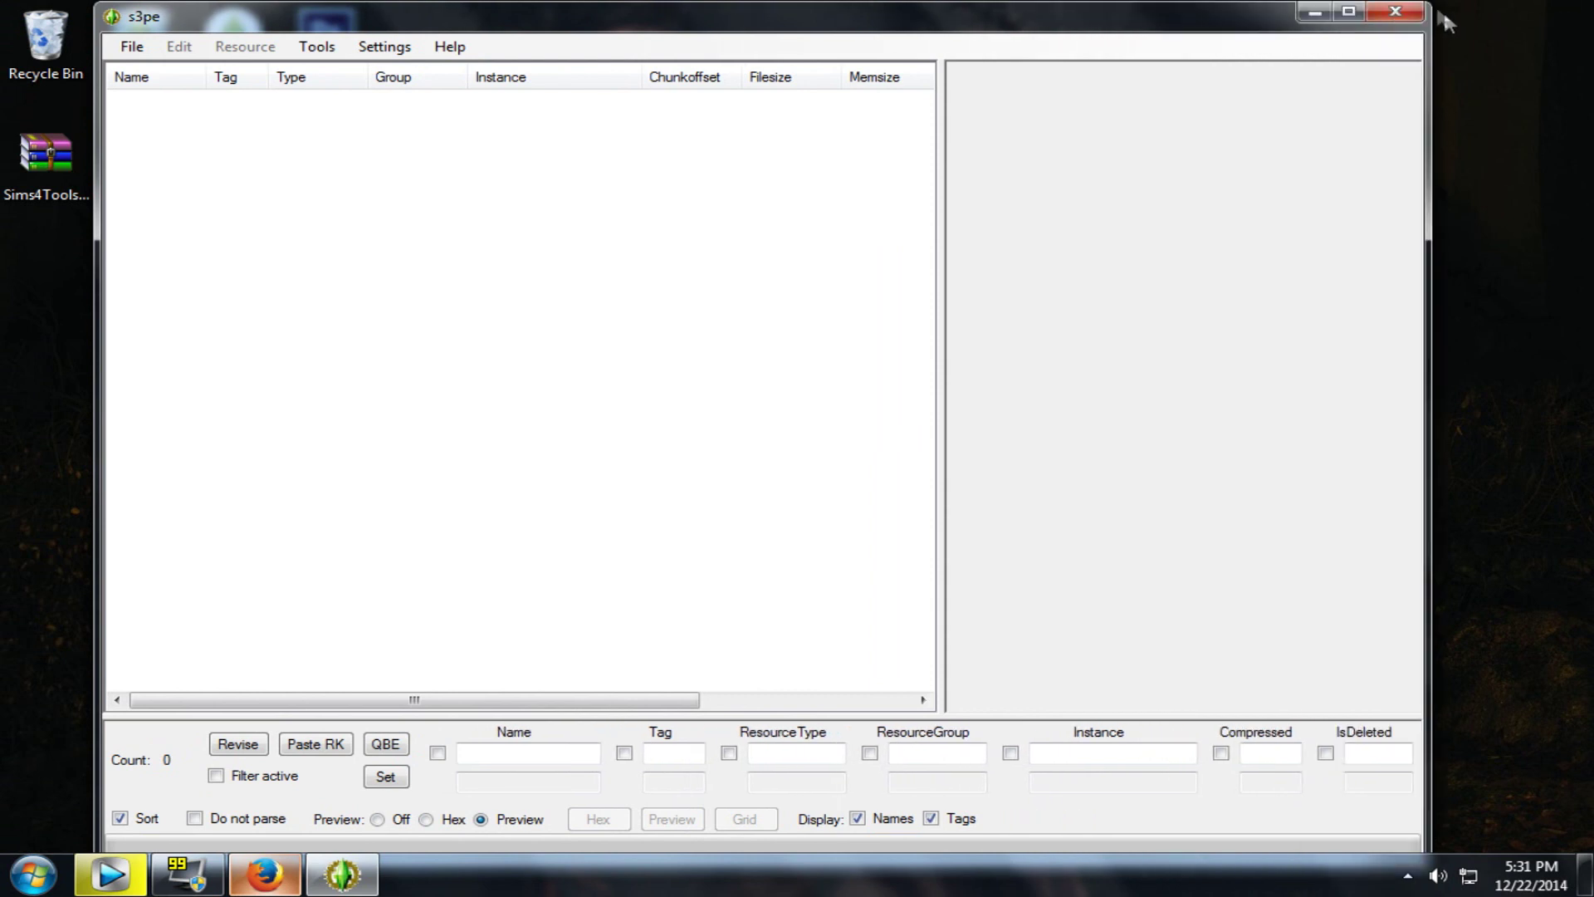
drag(1056, 15, 1063, 67)
click(139, 86)
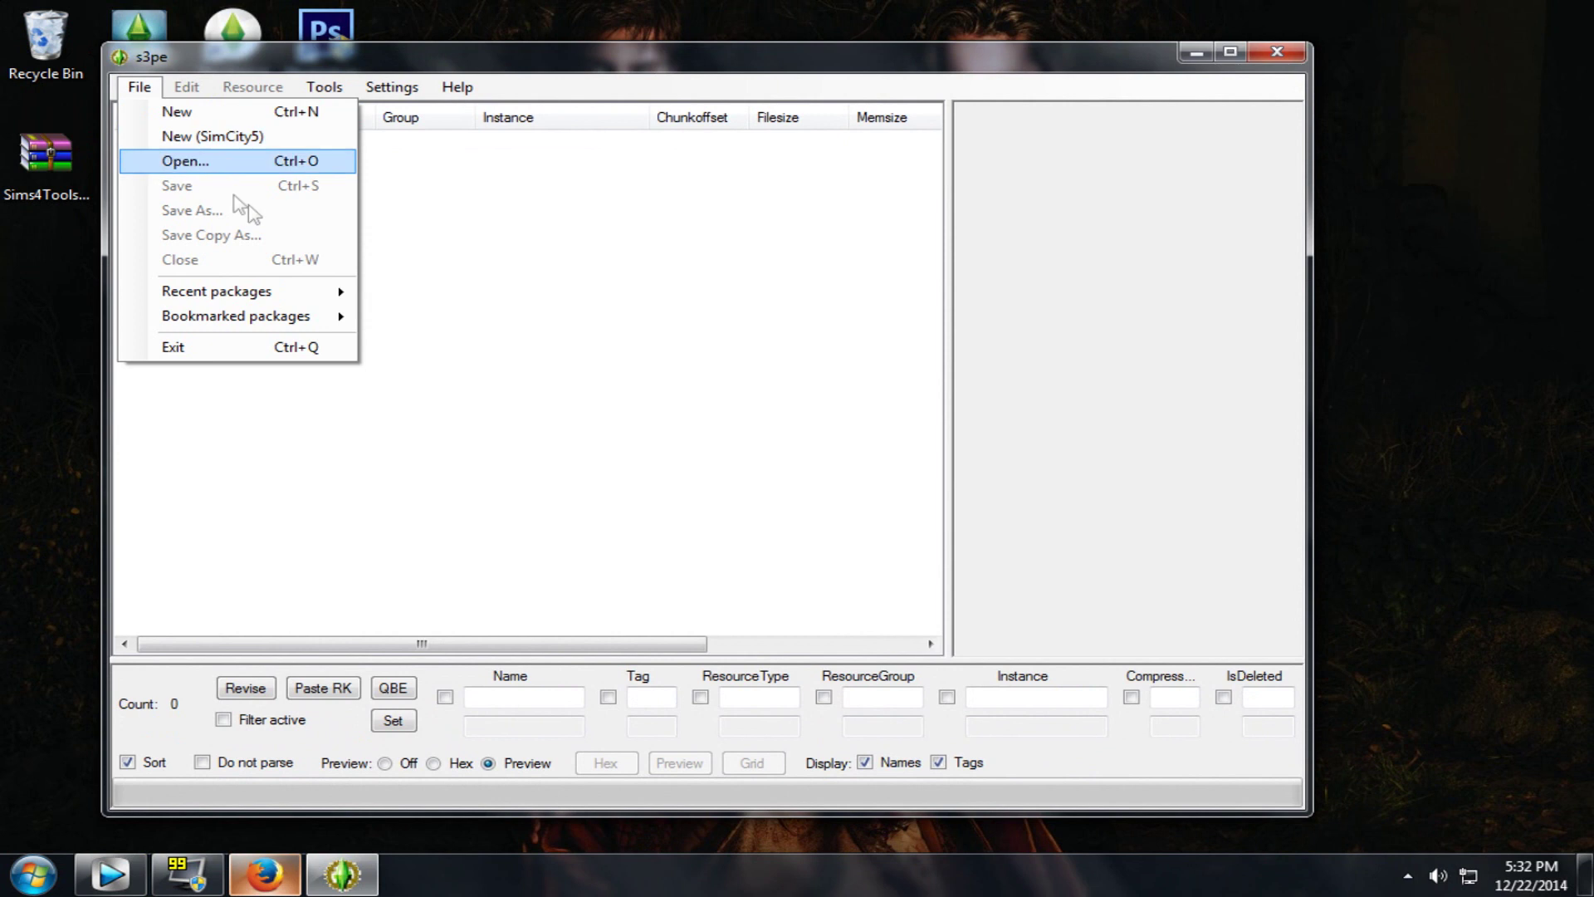
click(172, 111)
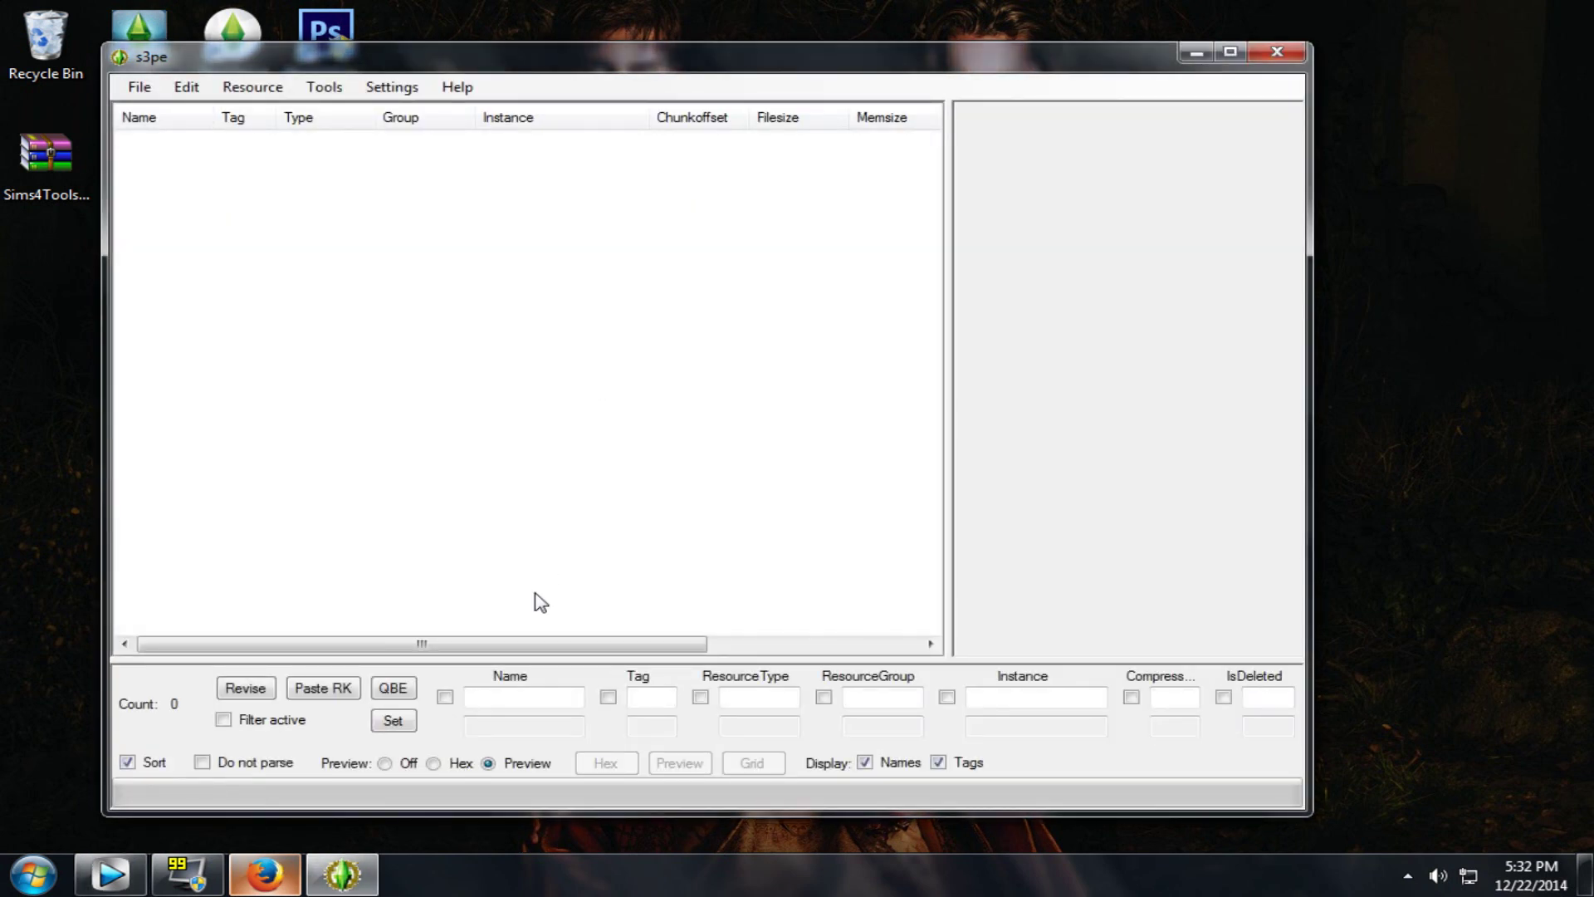
- Start an experimental dbc import into the new package and browse to the Downloads folder
right_click(481, 453)
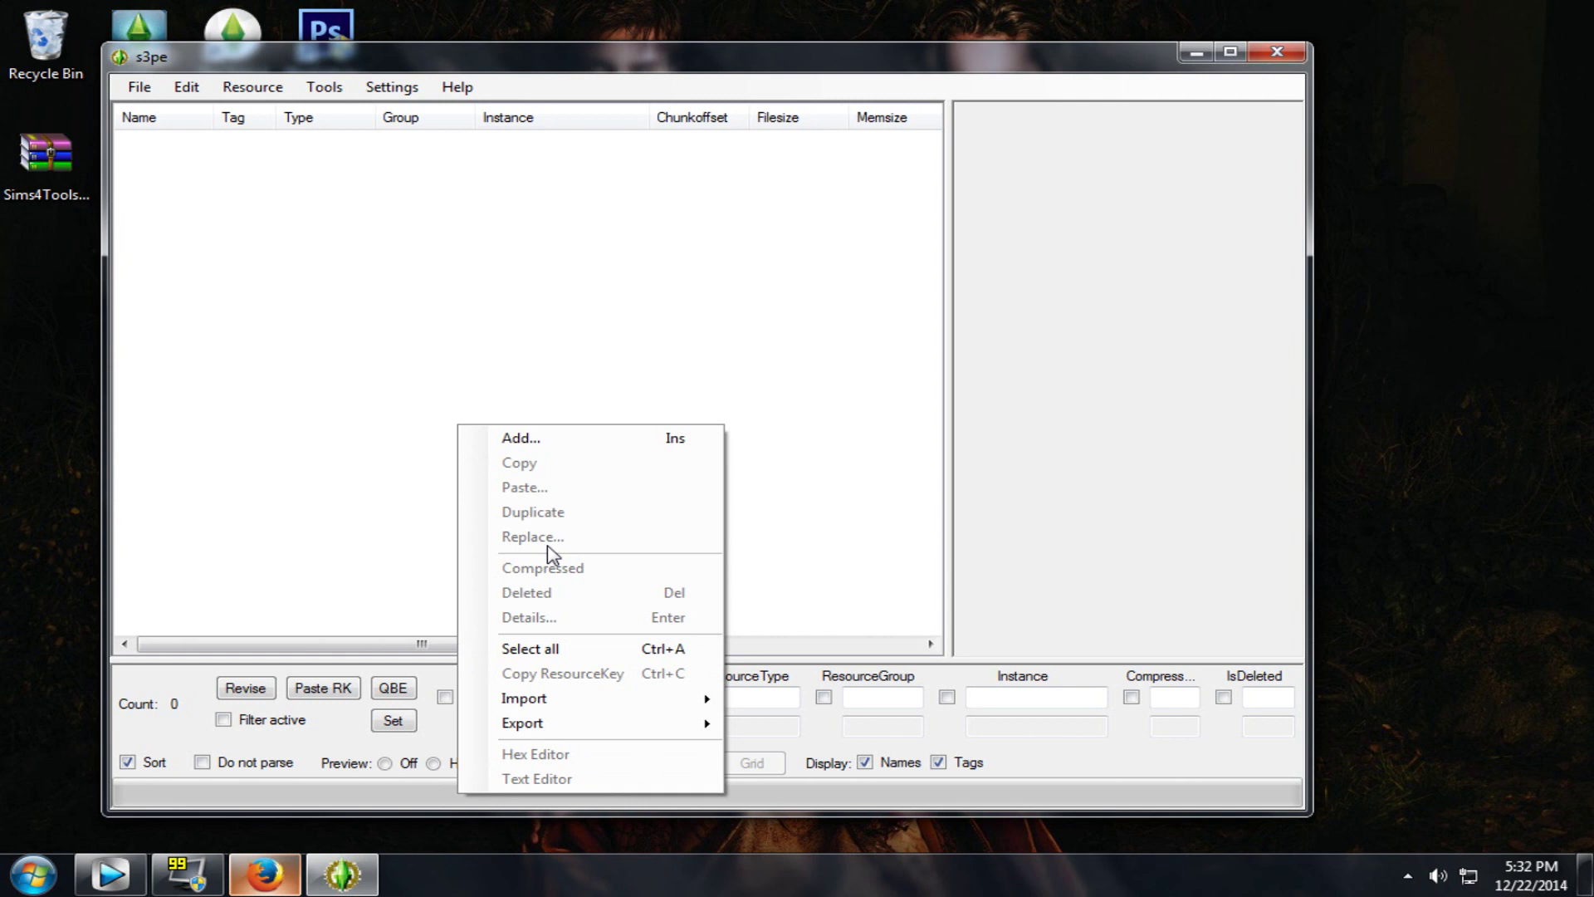
mouse_move(668, 698)
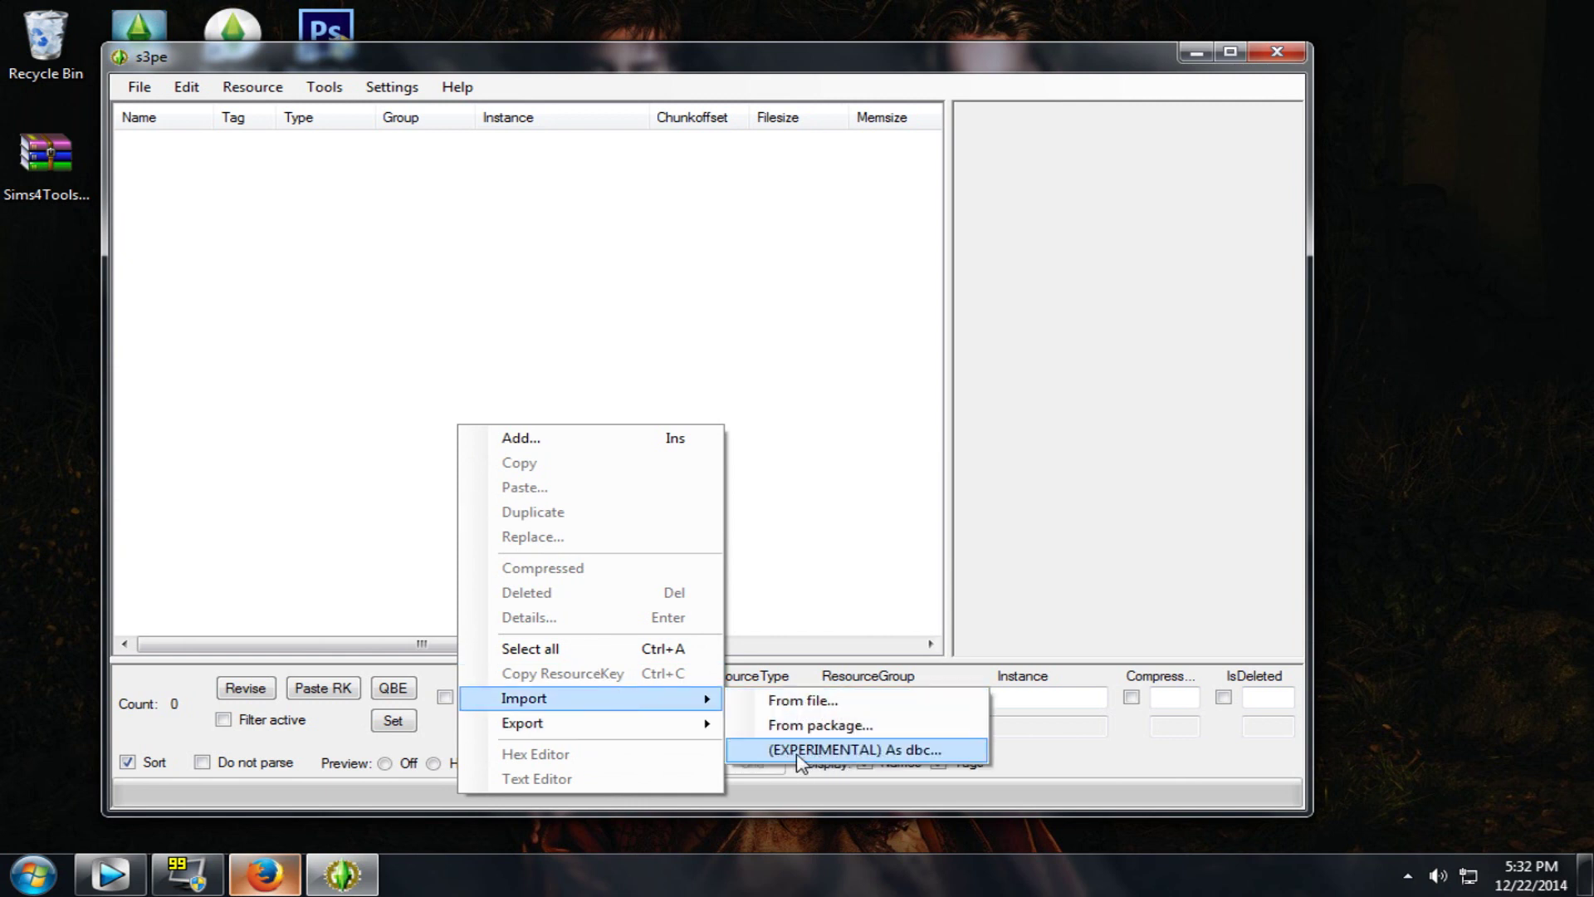
click(855, 757)
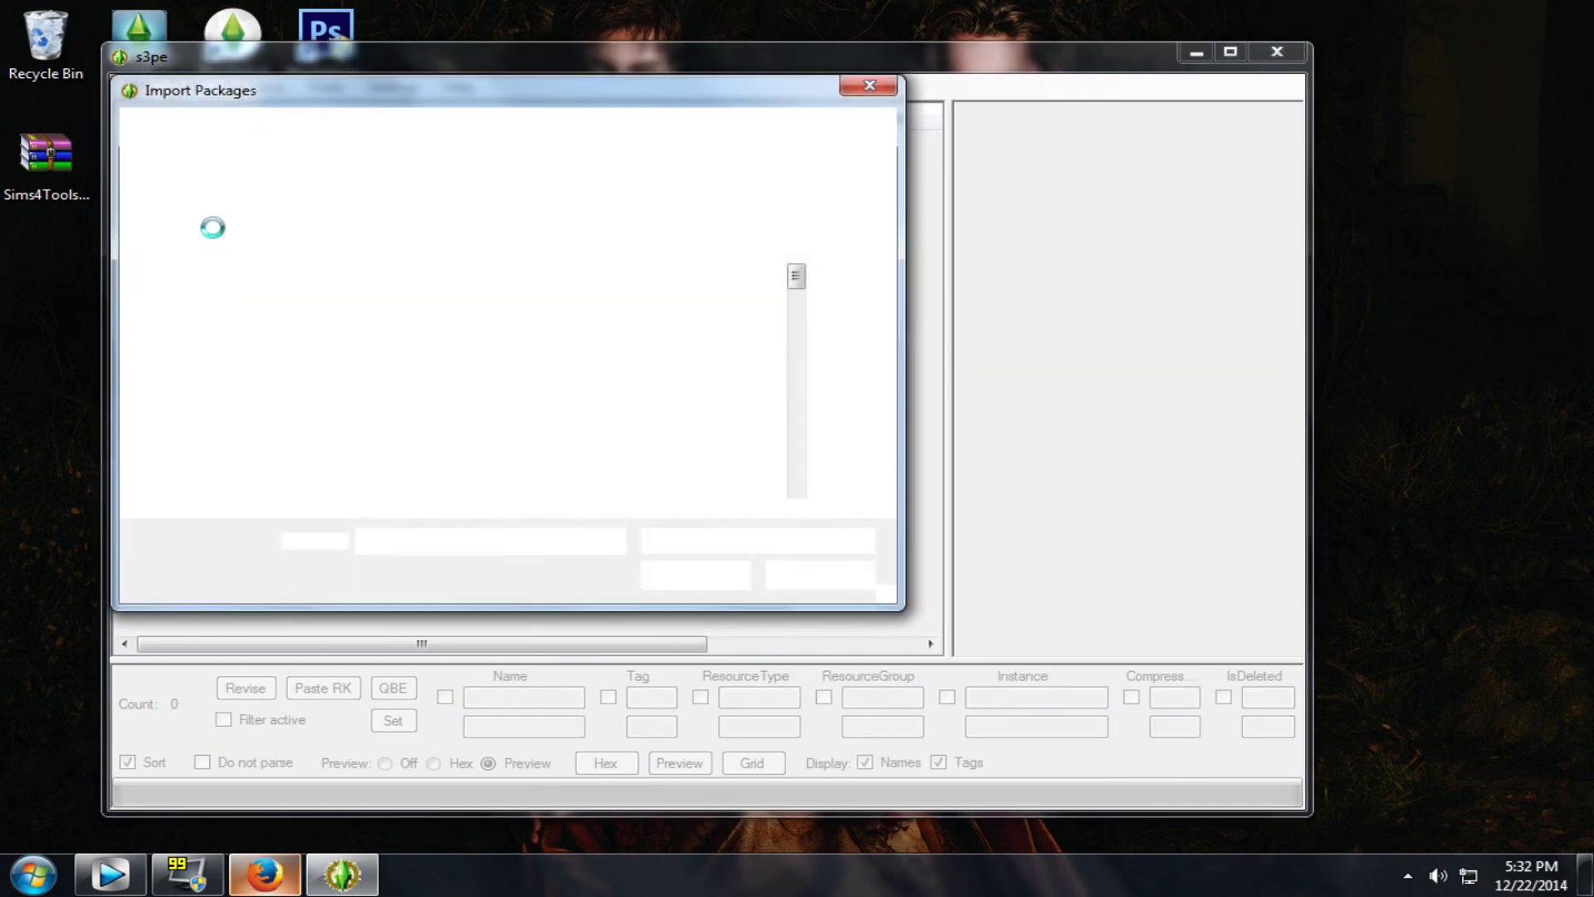
click(241, 276)
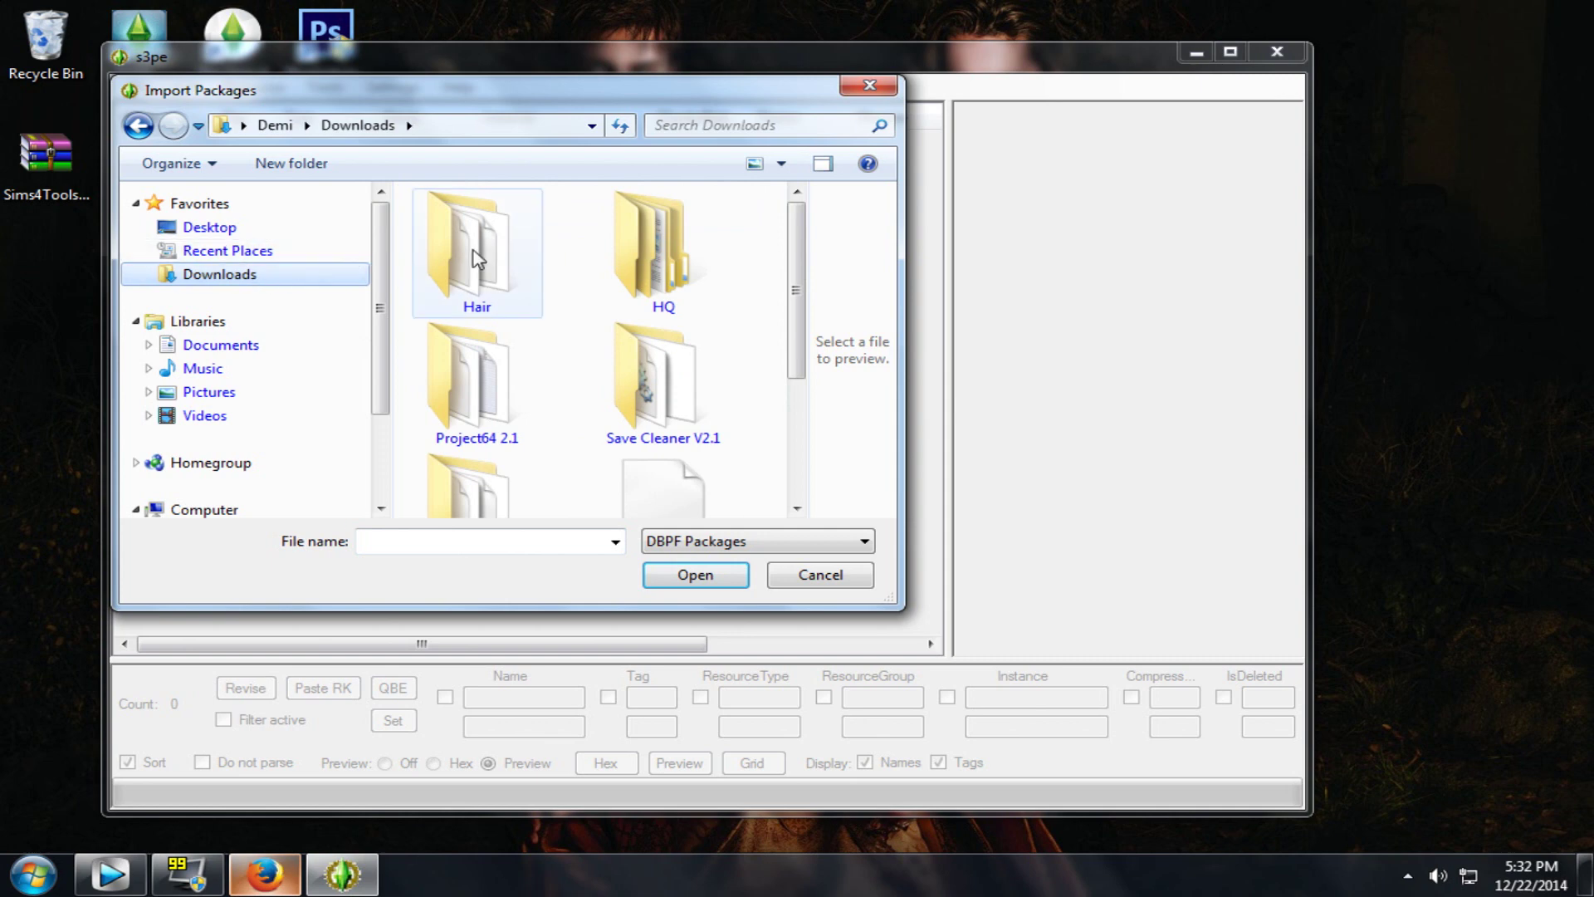
- Select all package files in the Skins folder within Downloads and open them for import
double_click(477, 258)
click(138, 125)
scroll(797, 333, down, 1)
scroll(797, 332, down, 1)
double_click(495, 367)
scroll(807, 320, down, 2)
scroll(804, 319, down, 15)
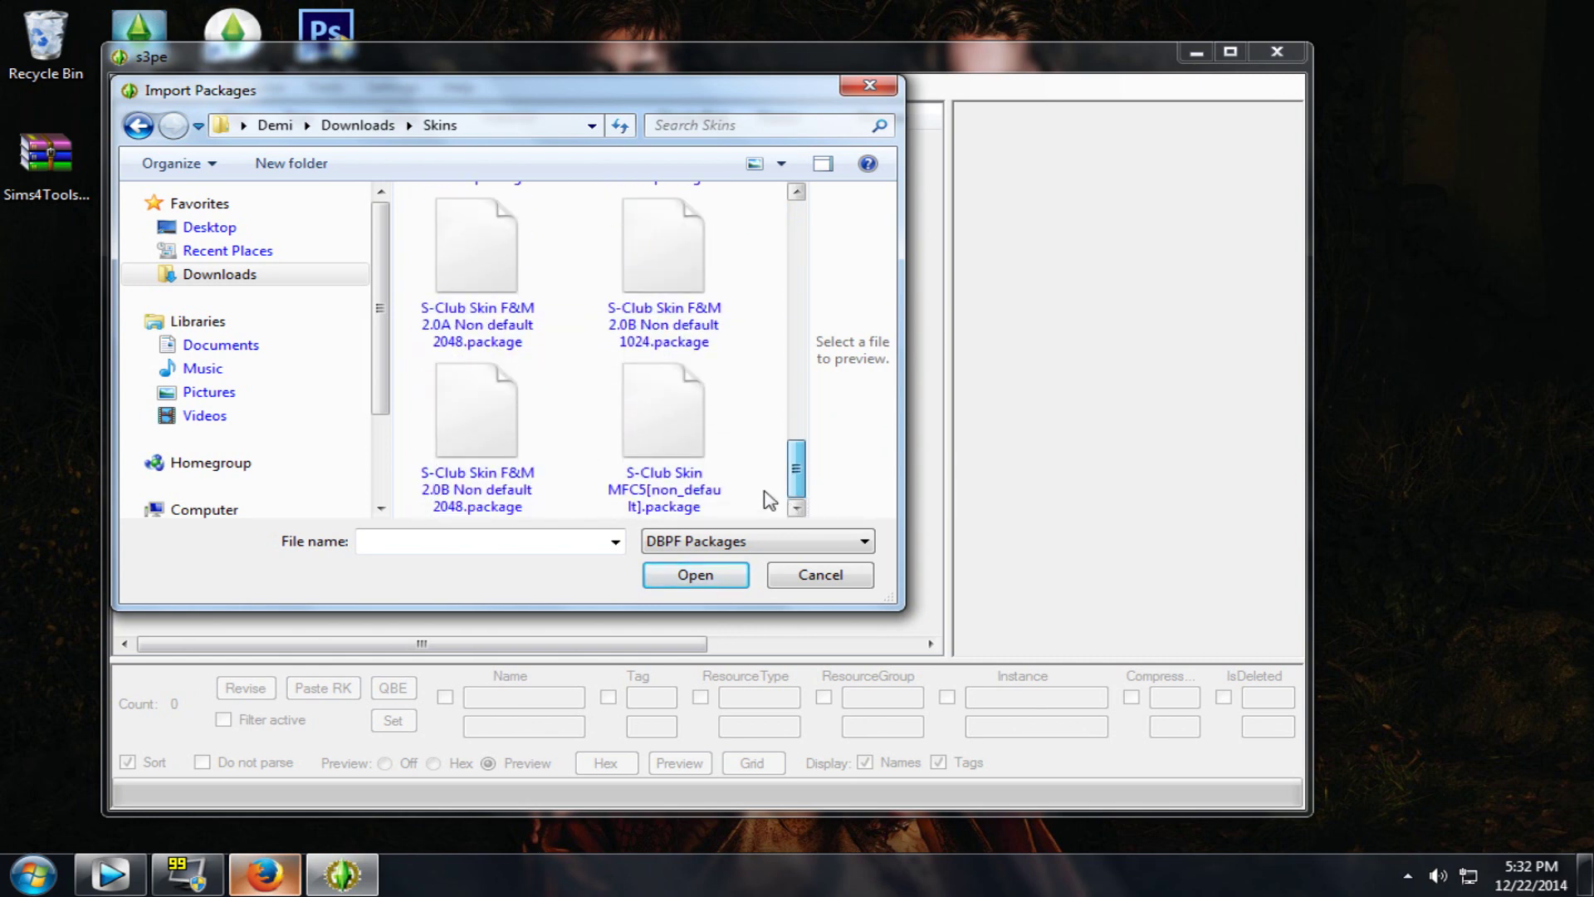
drag(758, 502, 407, 108)
click(719, 579)
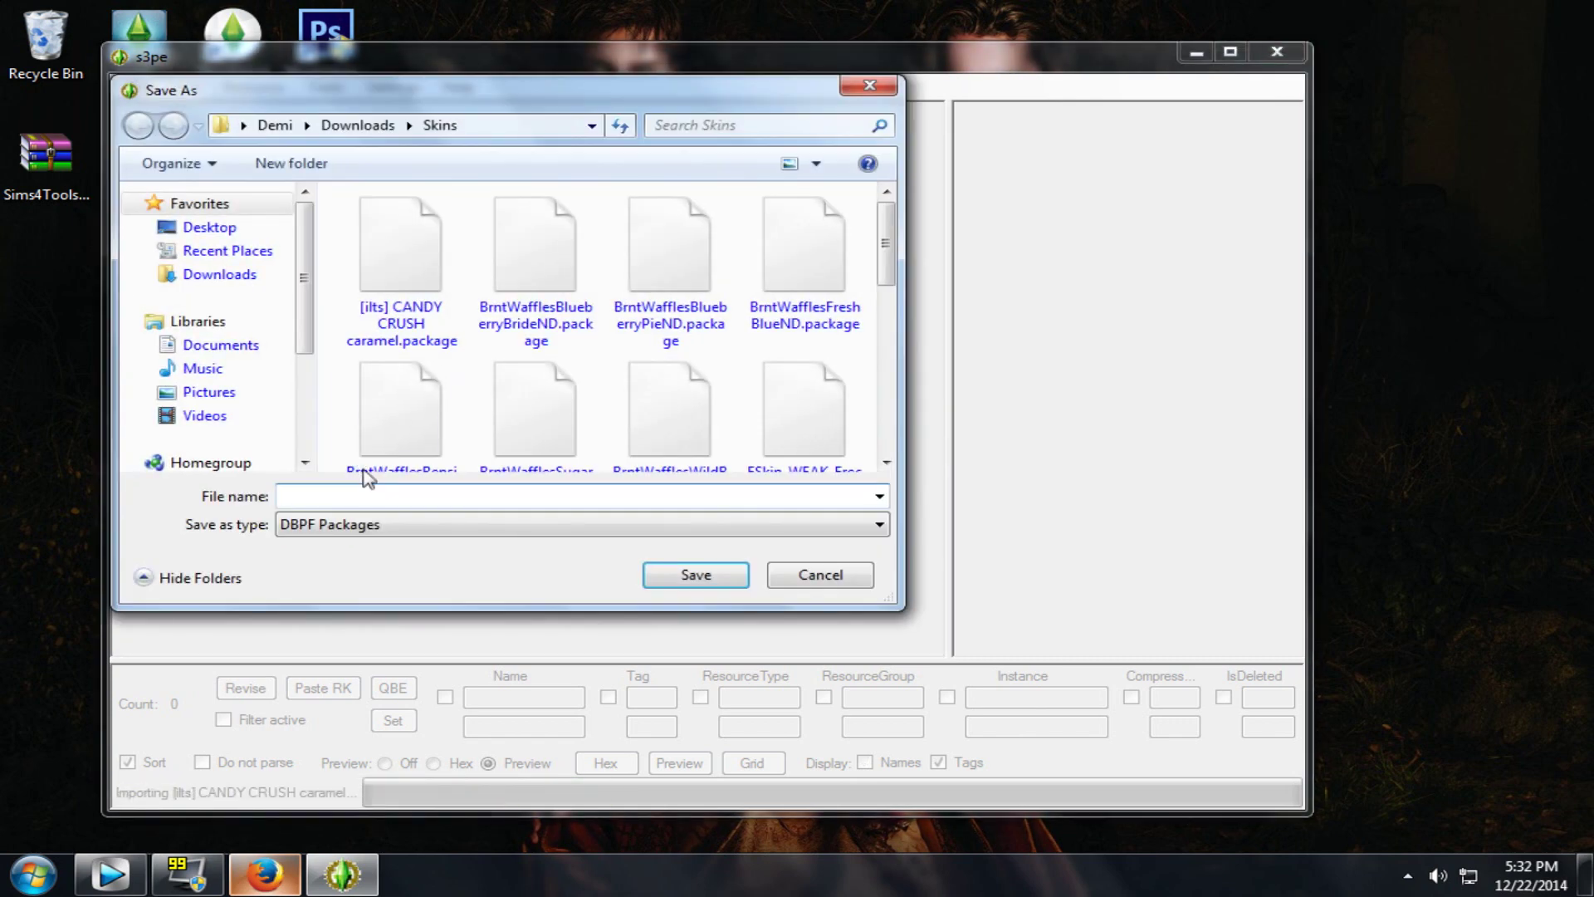
- Set the save location to the Electronic Arts > The Sims 3 > Mods > Packages folder in Documents
scroll(887, 264, down, 2)
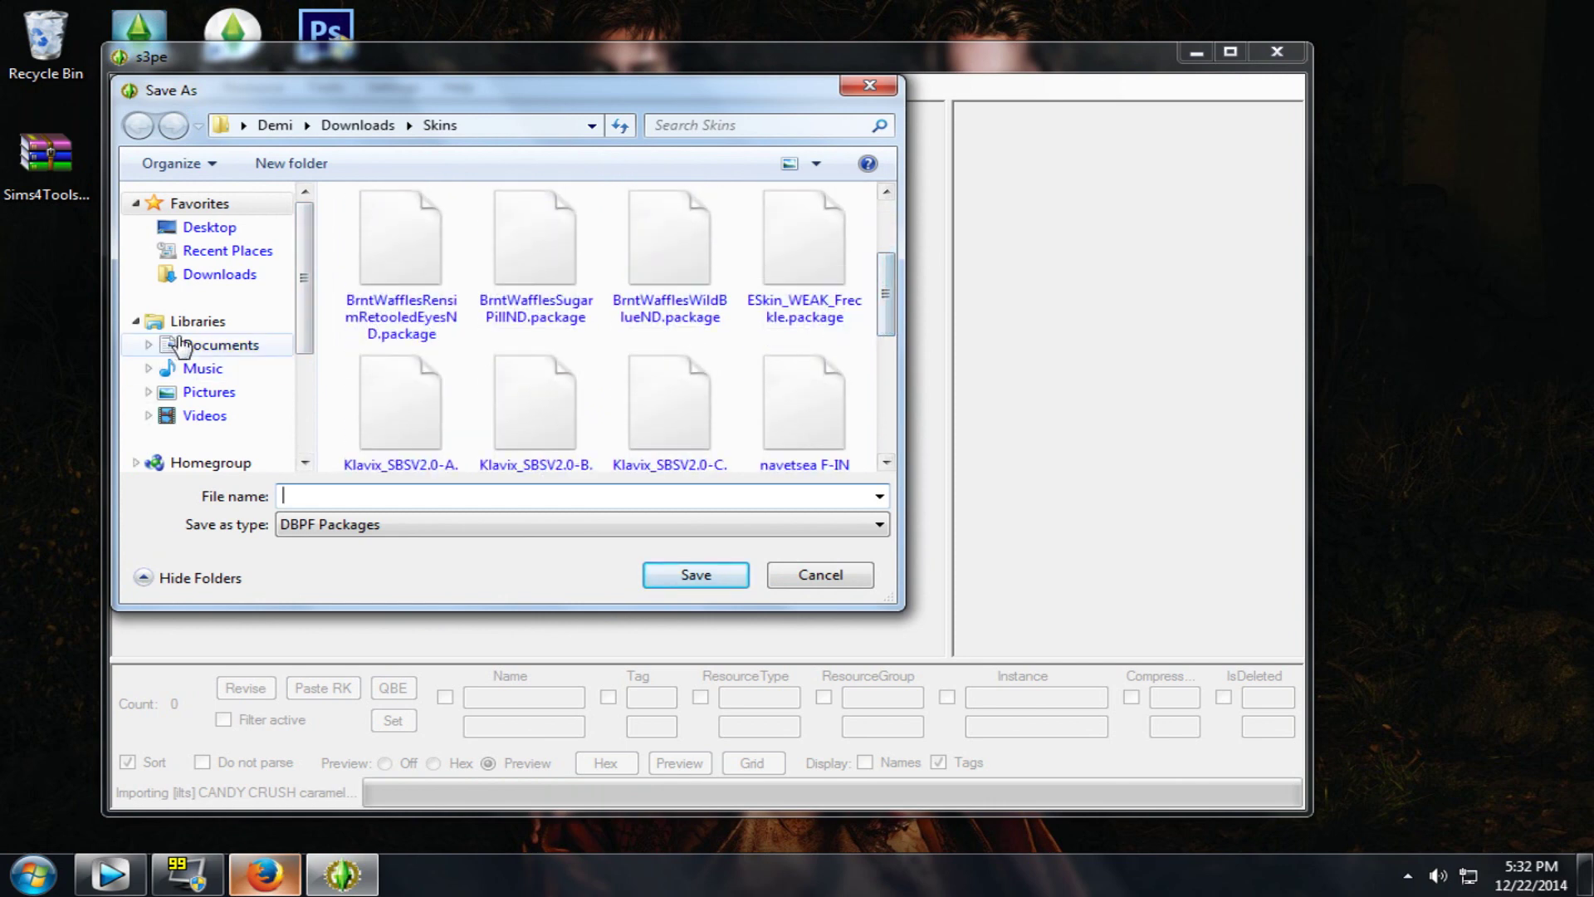
click(208, 344)
double_click(807, 337)
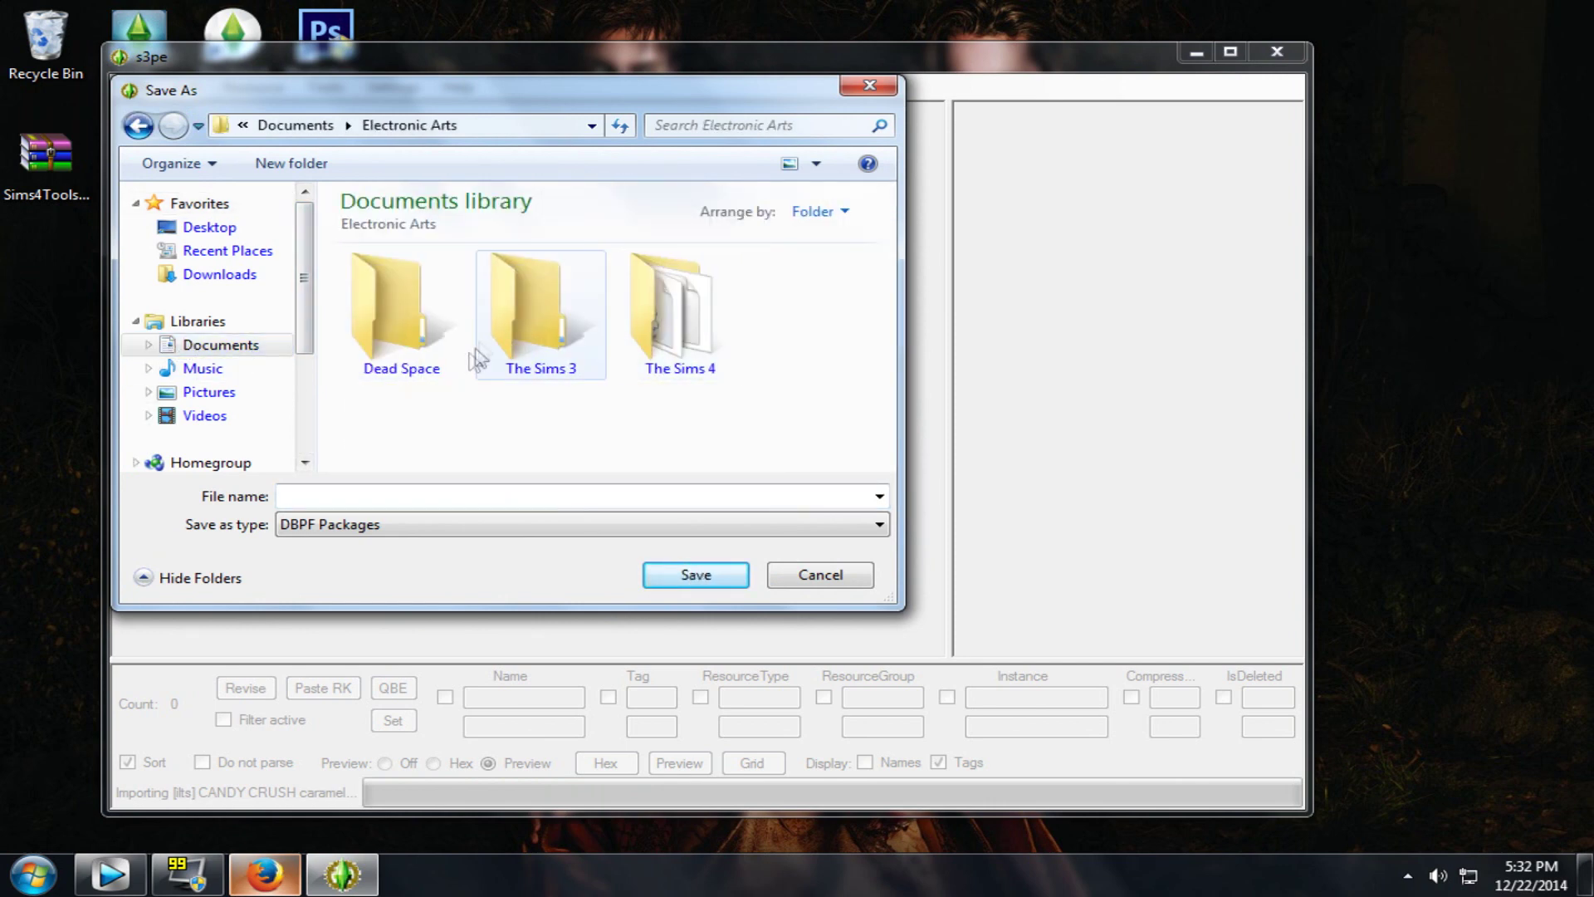
double_click(670, 336)
click(138, 125)
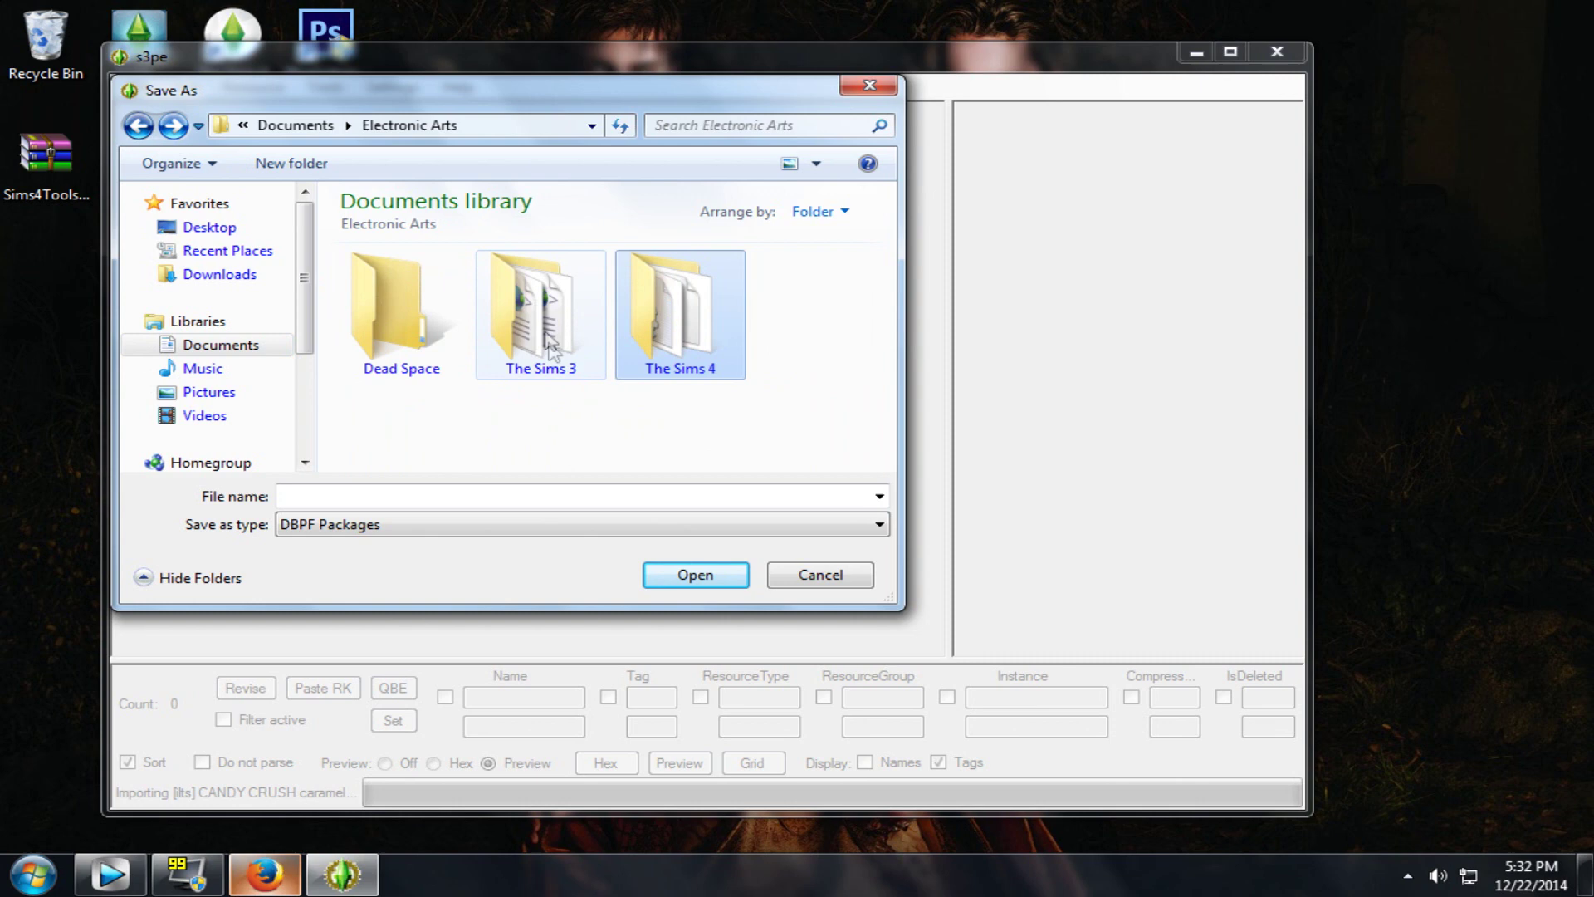
double_click(536, 365)
scroll(664, 357, down, 5)
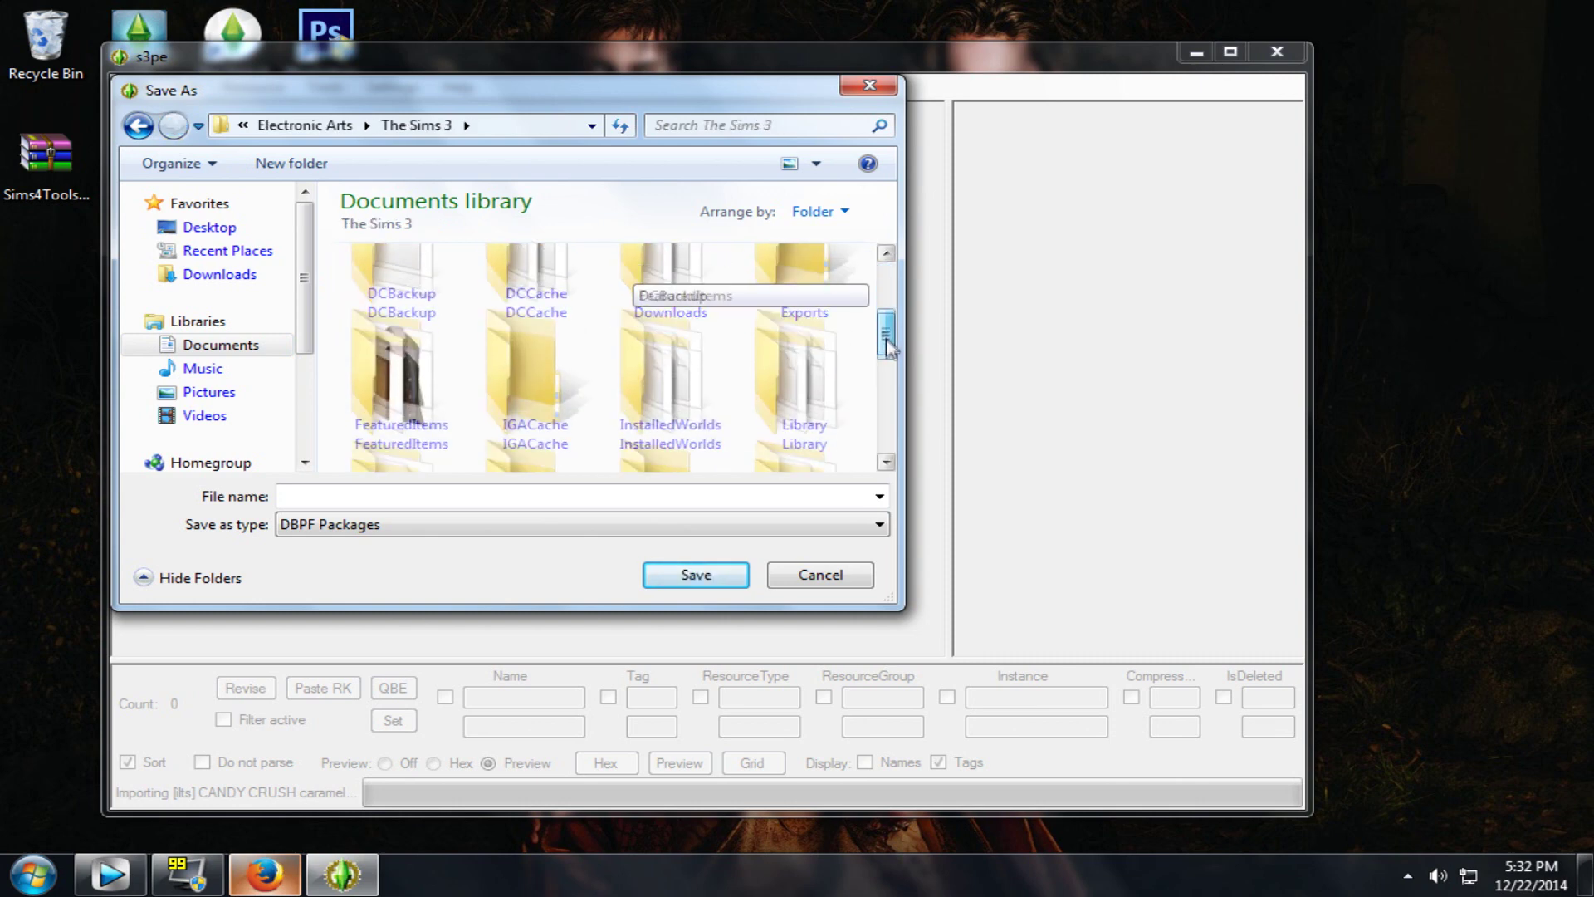
double_click(409, 256)
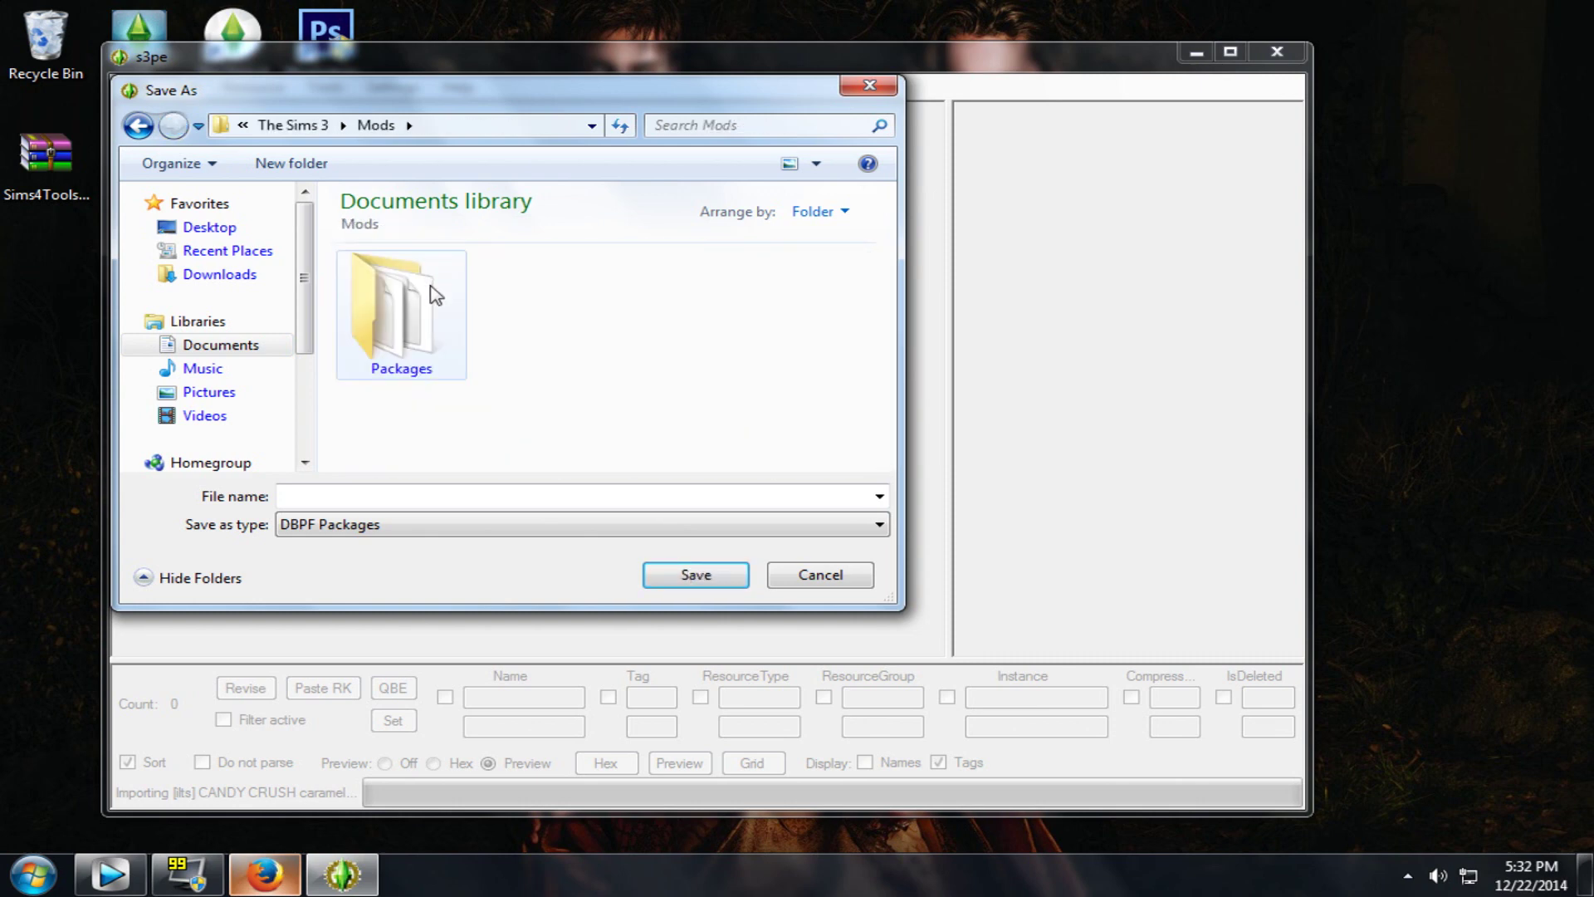
double_click(407, 291)
- Name the combined file Package - Skin.package, based on the existing Clothes 2 package name, and save it
click(868, 306)
drag(413, 495, 351, 495)
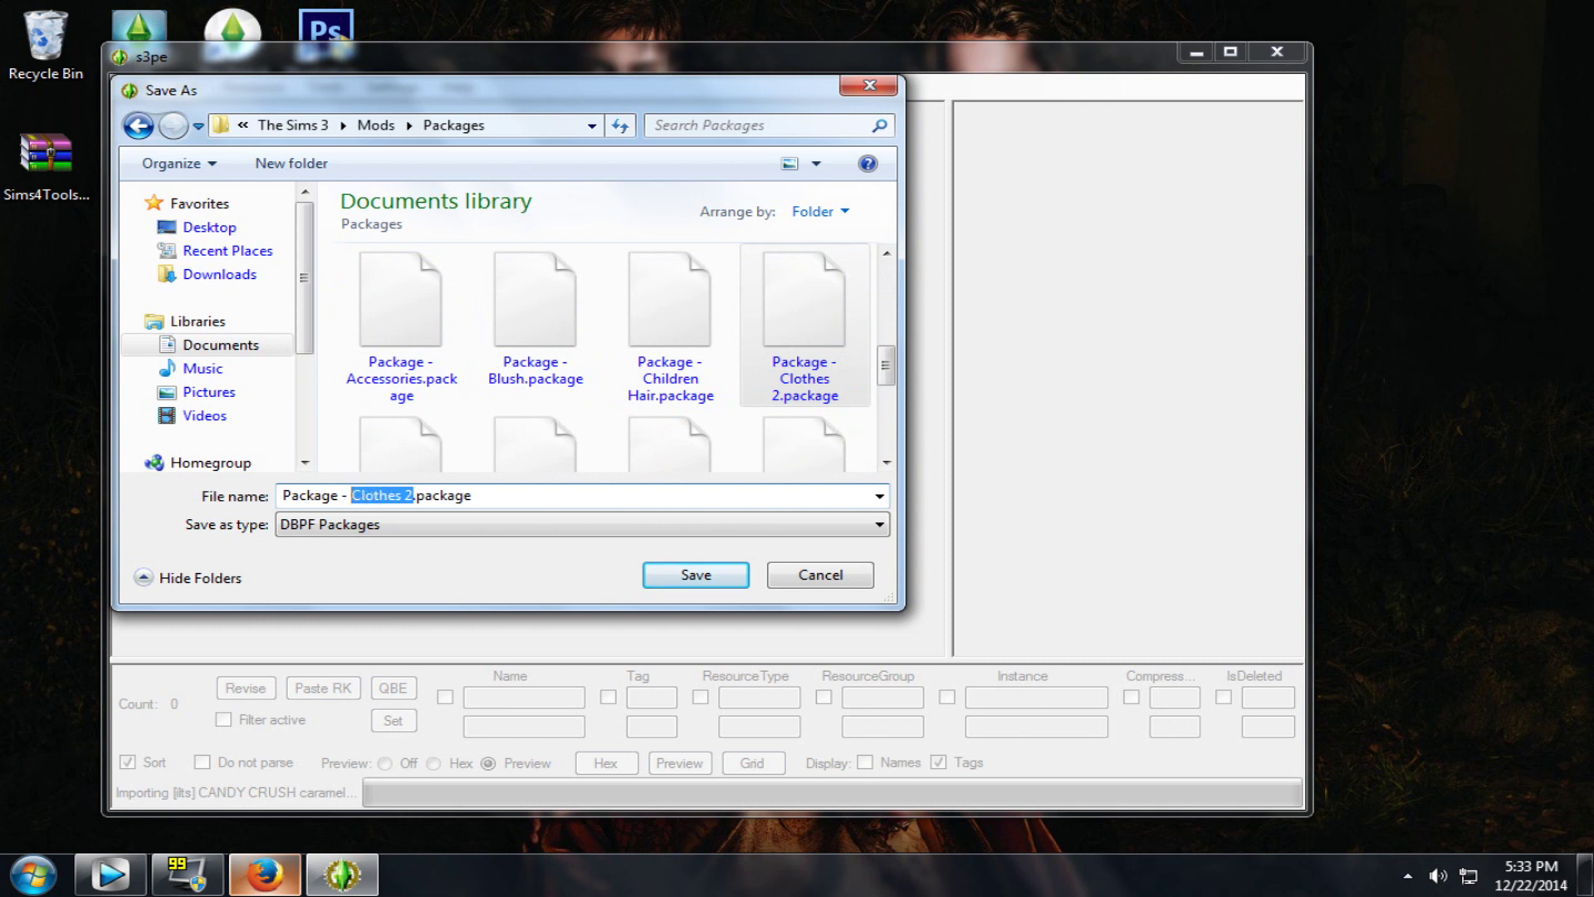
text(Skin)
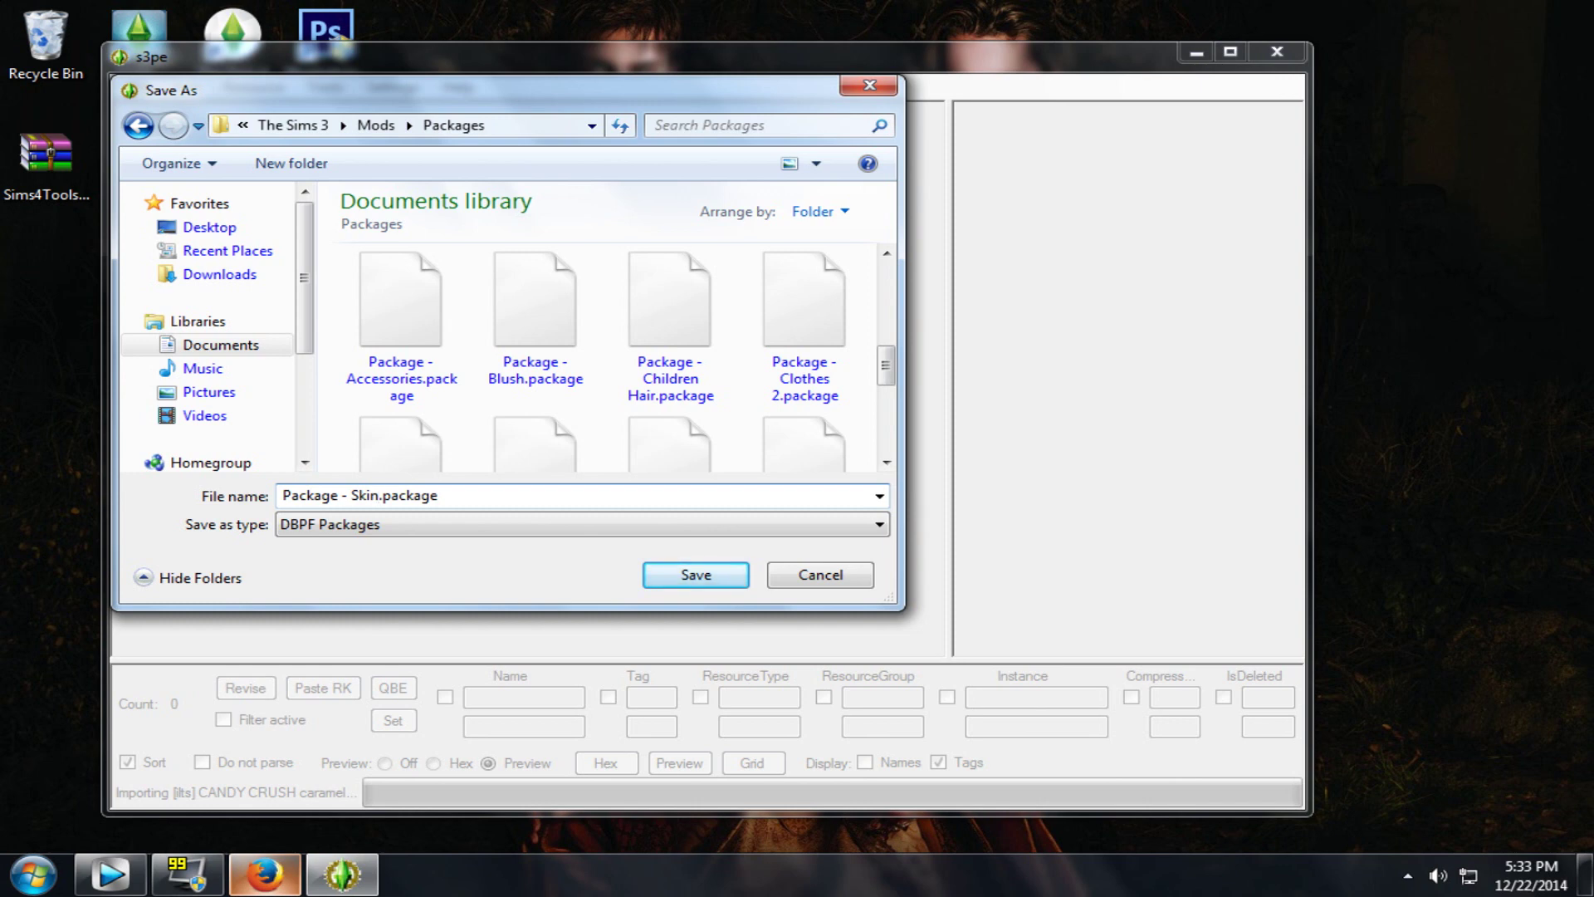
click(713, 583)
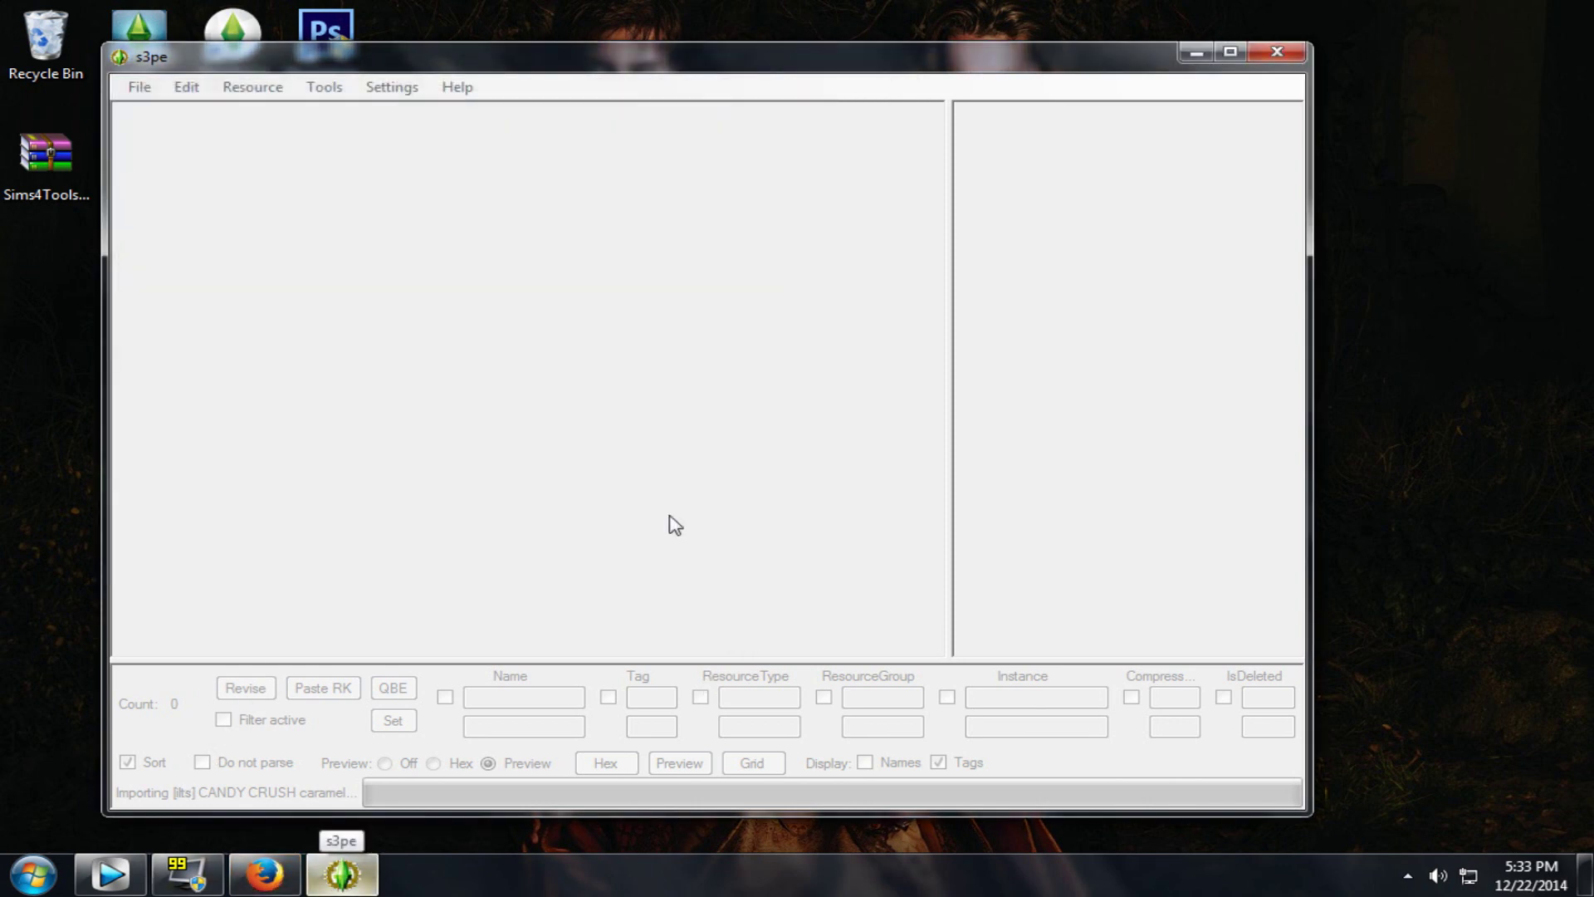